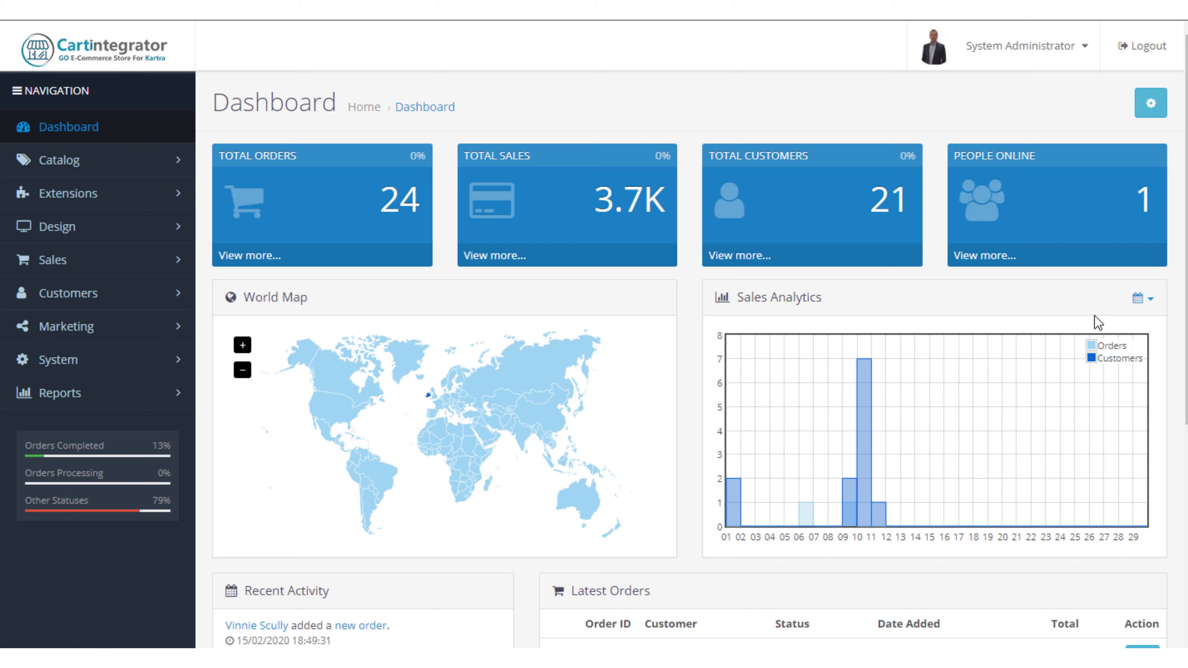
Open the Cart Integrator Training link for the administrator account and look at the login form's email and password fields
left_click(1071, 54)
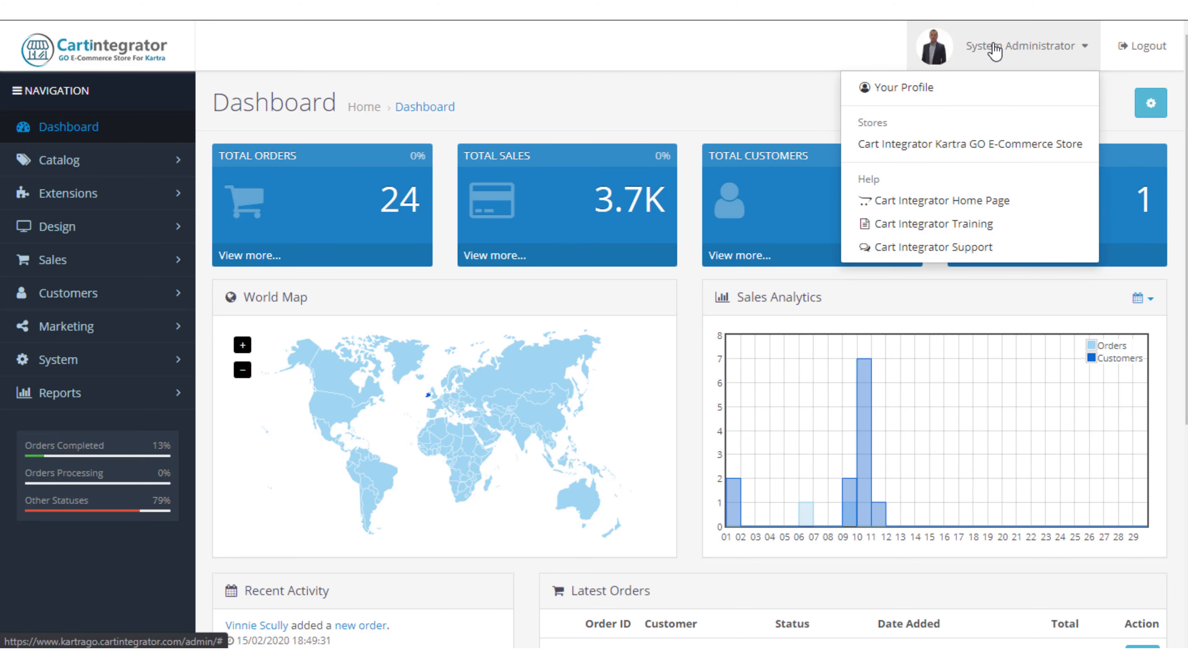
left_click(917, 225)
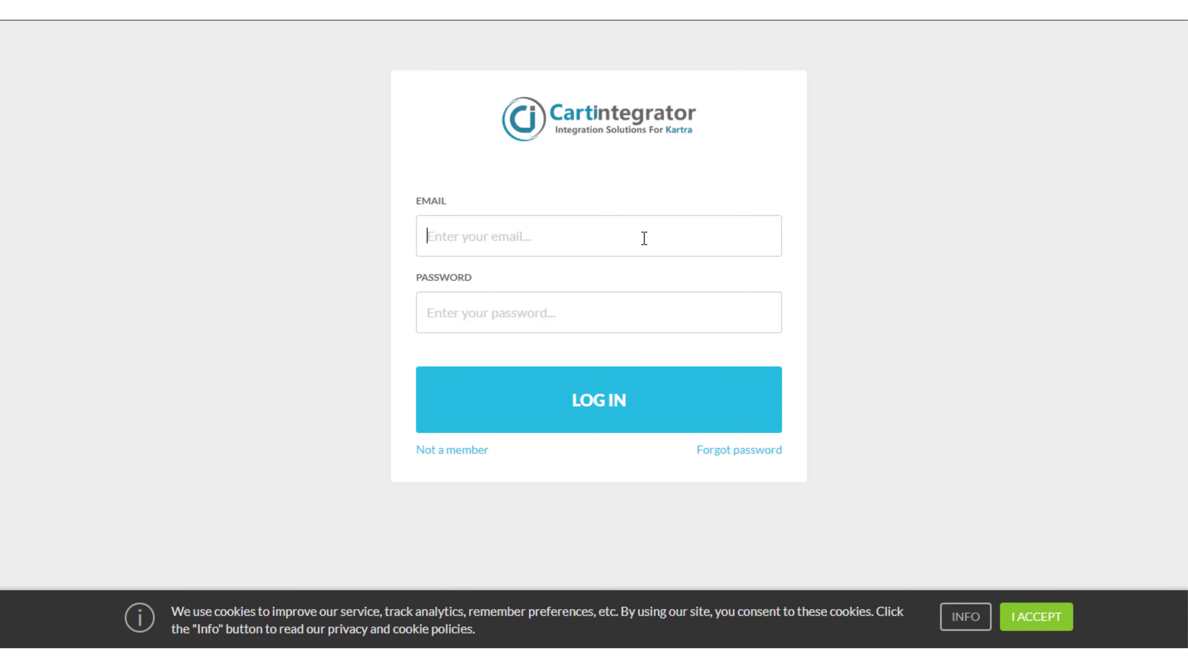
left_click(645, 238)
left_click(923, 223)
left_click(635, 241)
left_click(905, 237)
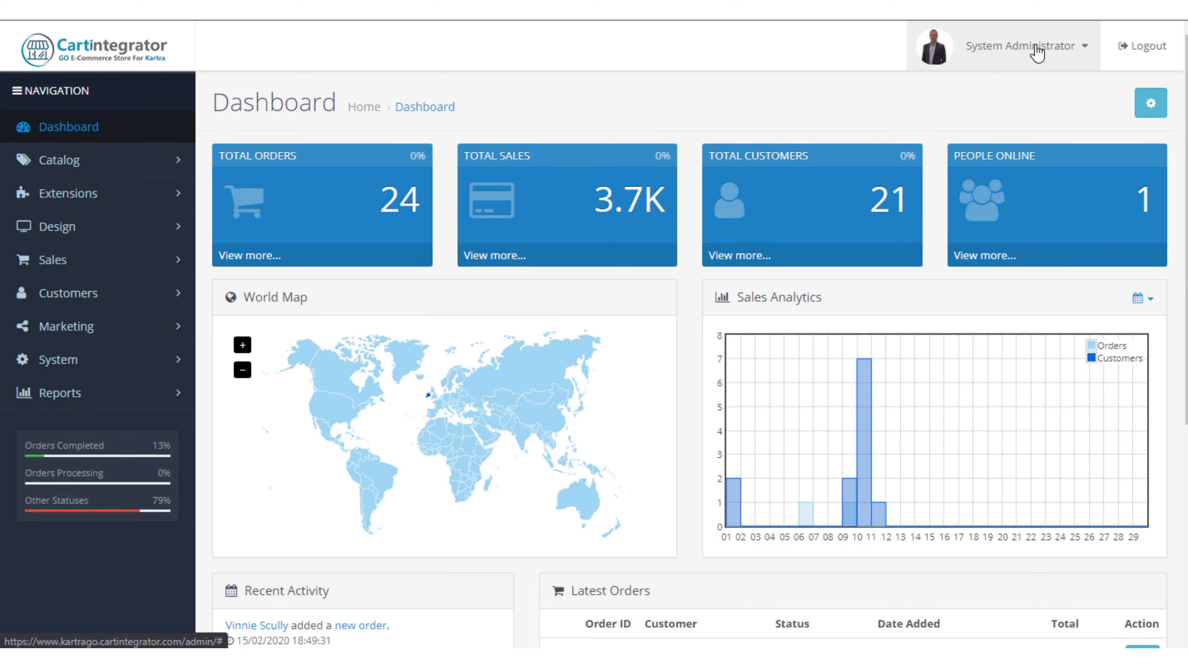
Open Cart Integrator Support for the administrator account, then return to the dashboard and view the available help links
left_click(1038, 51)
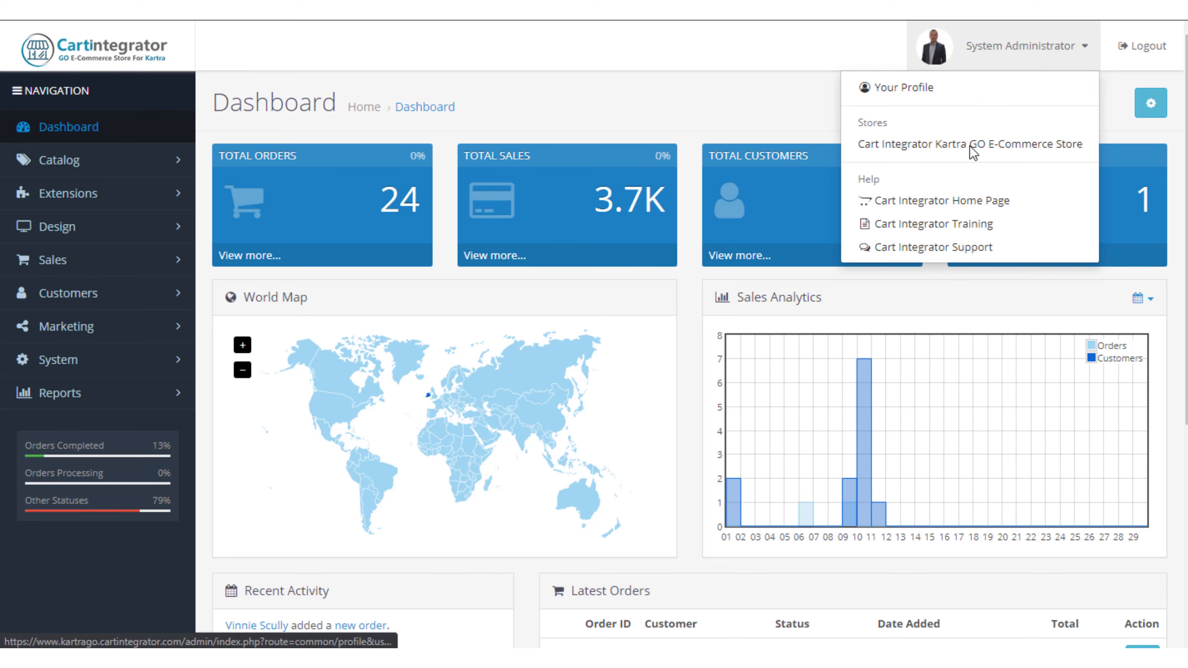
left_click(934, 252)
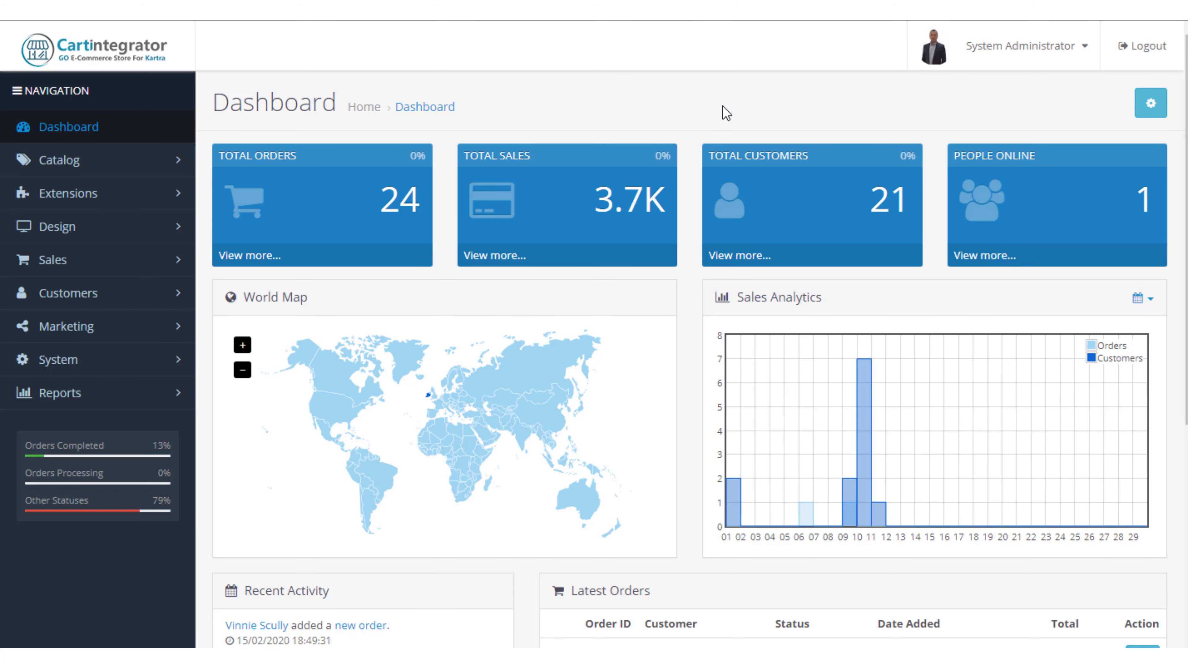
left_click(1049, 52)
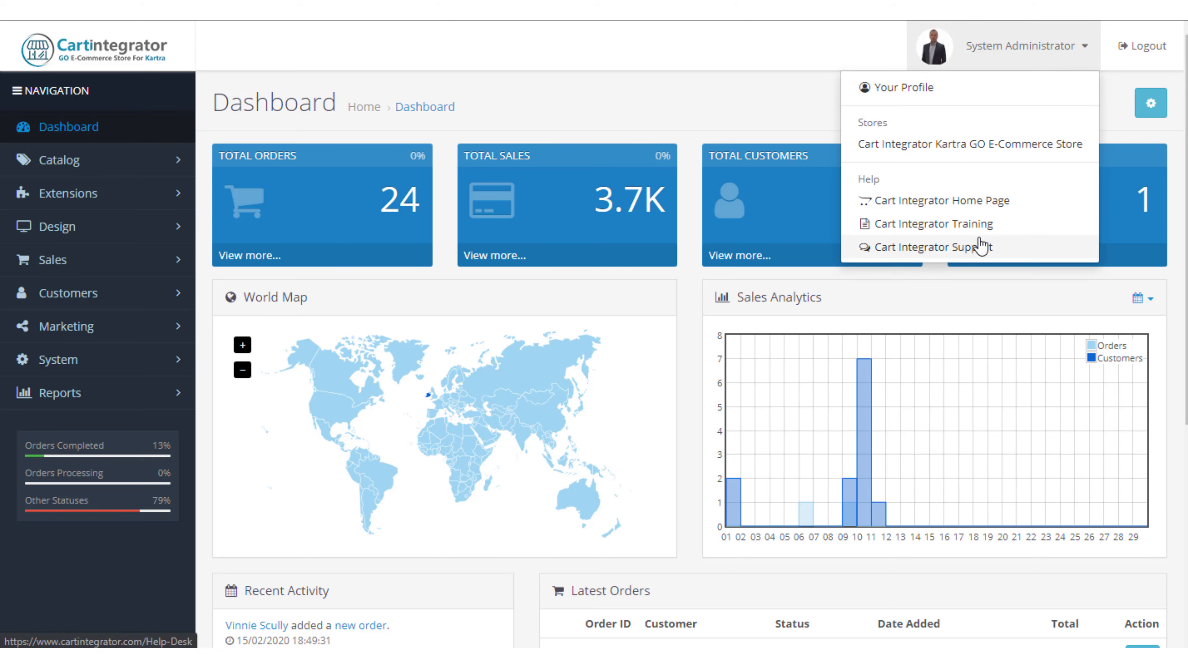
left_click(628, 87)
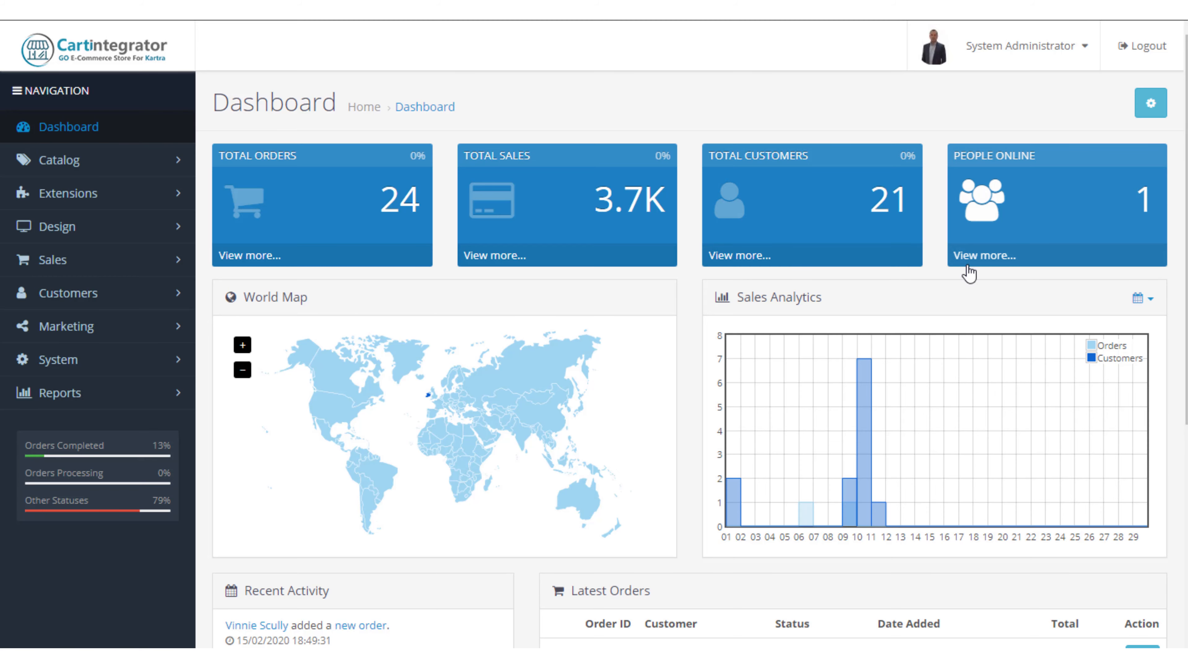
Look over the dashboard's summary tiles and world map, and view the period choices for Sales Analytics
scroll(543, 380, "down", 3)
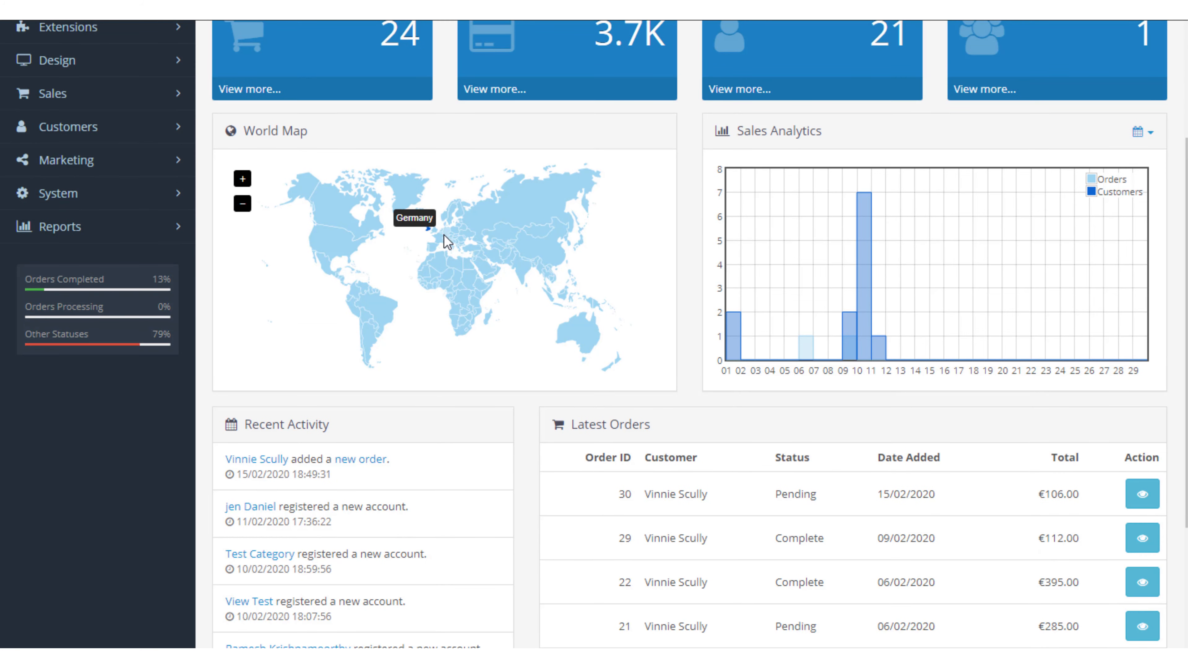
scroll(1053, 255, "up", 2)
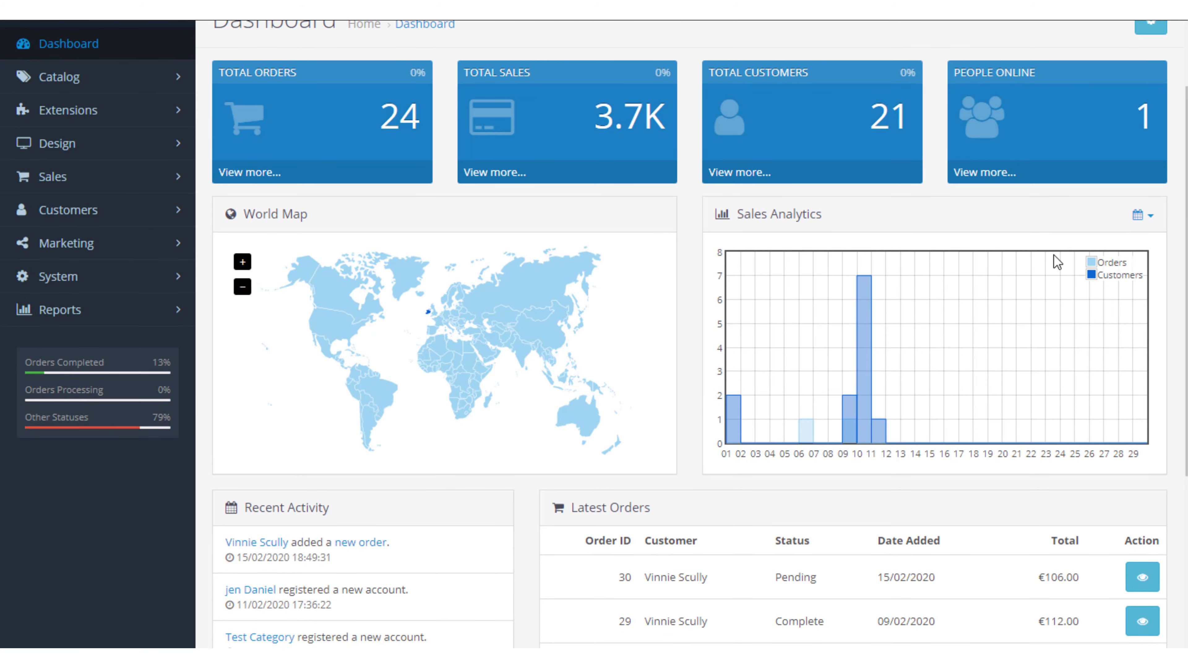
left_click(1144, 216)
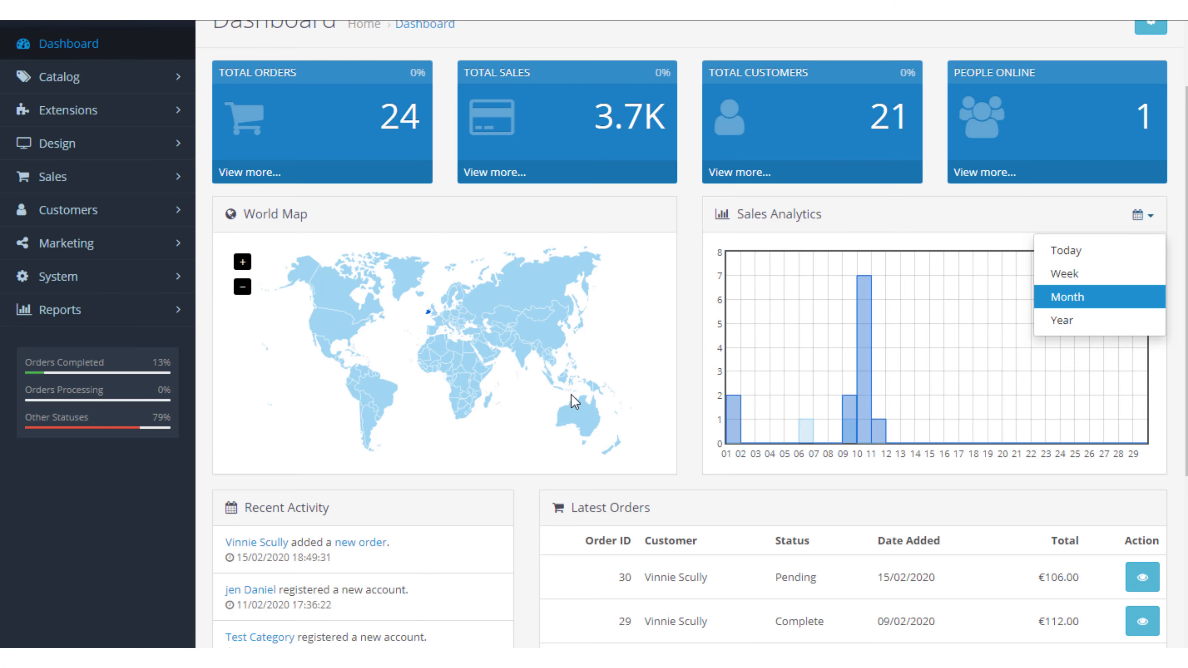
left_click(683, 445)
Examine the Recent Activity and Latest Orders sections of the dashboard
scroll(673, 429, "down", 2)
scroll(672, 428, "down", 5)
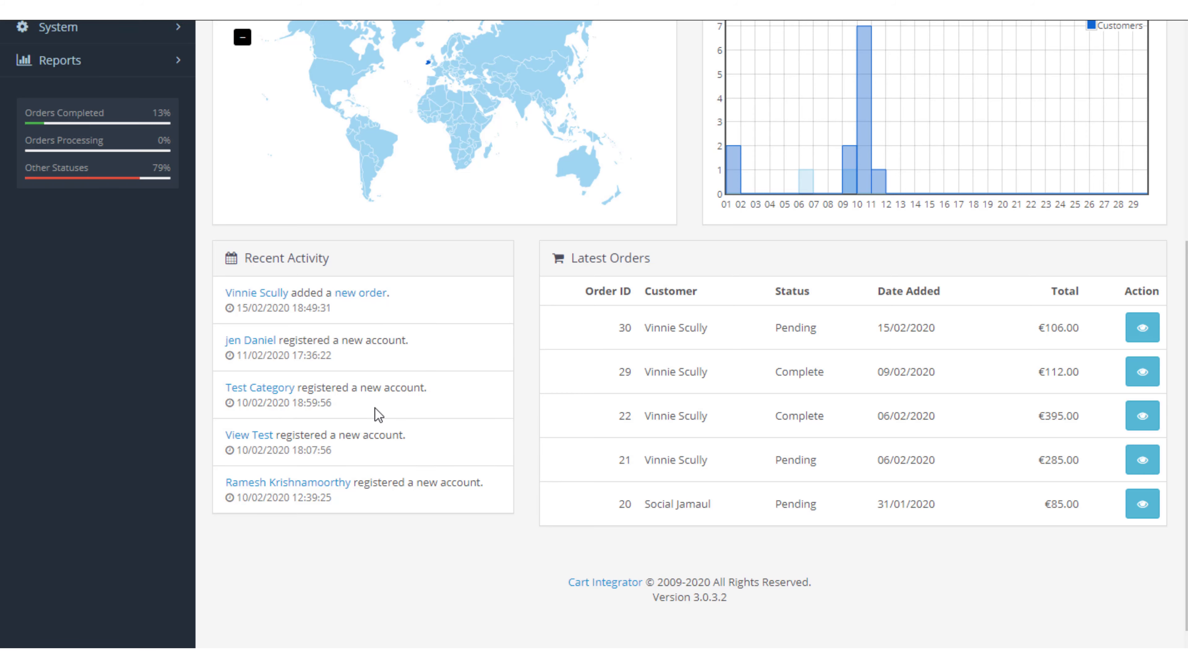
scroll(375, 401, "up", 4)
scroll(816, 432, "down", 4)
scroll(926, 365, "up", 2)
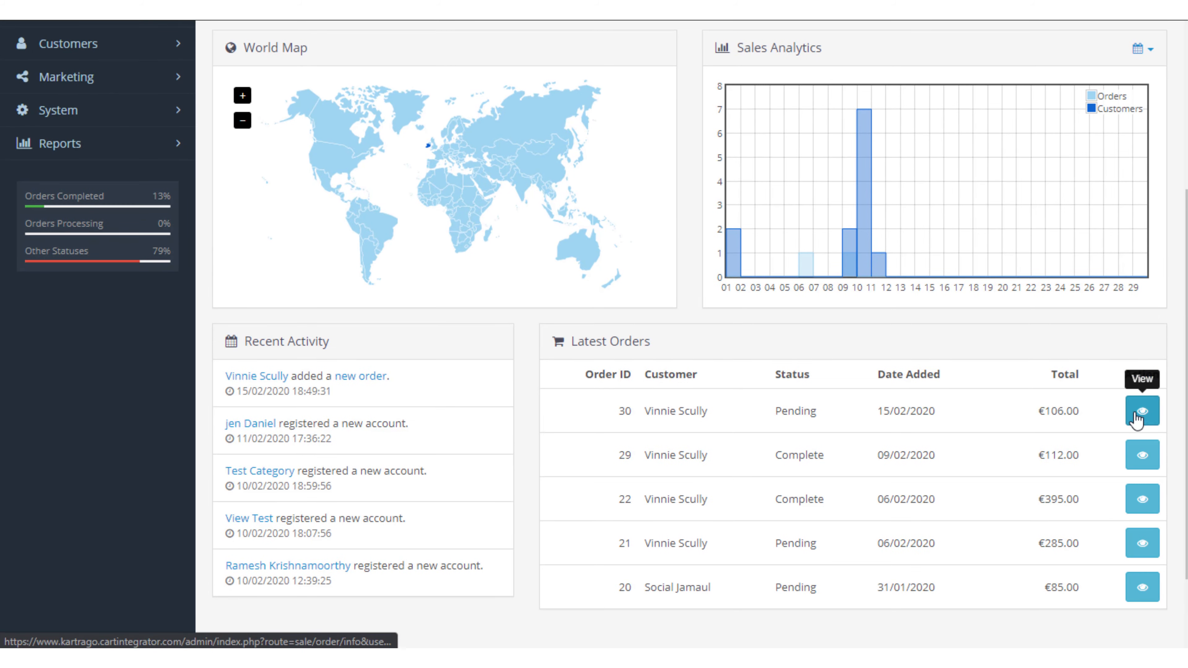
scroll(799, 391, "up", 5)
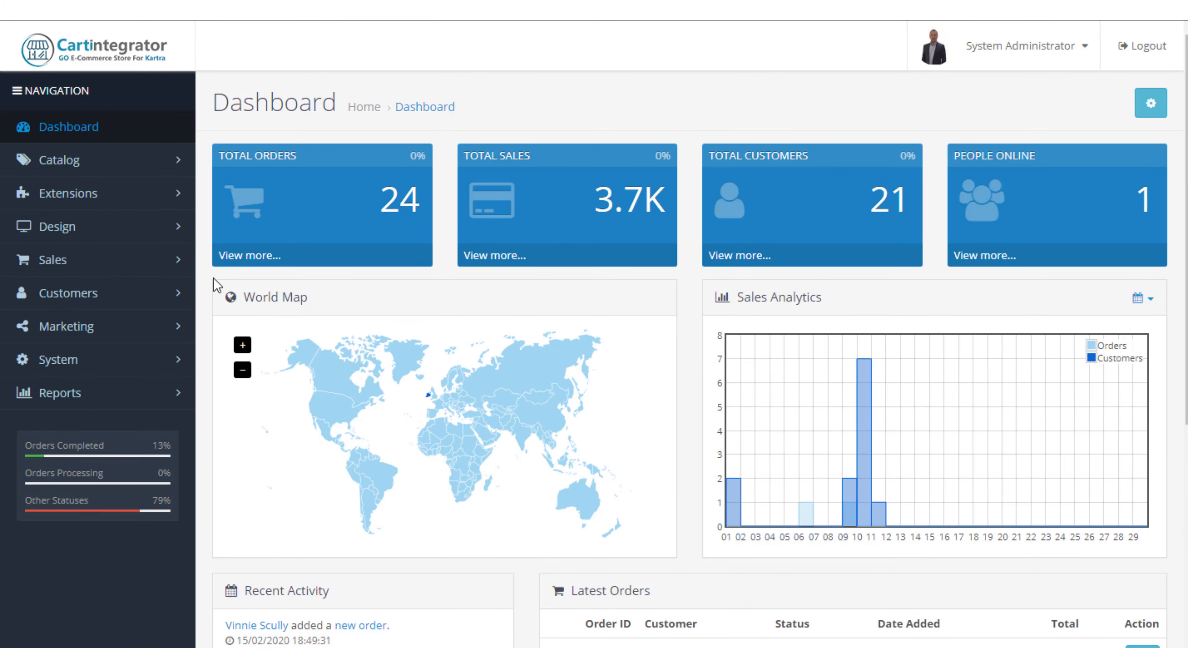
View the storefront's category navigation, then open the catalog's Categories page and look through the category list
left_click(129, 161)
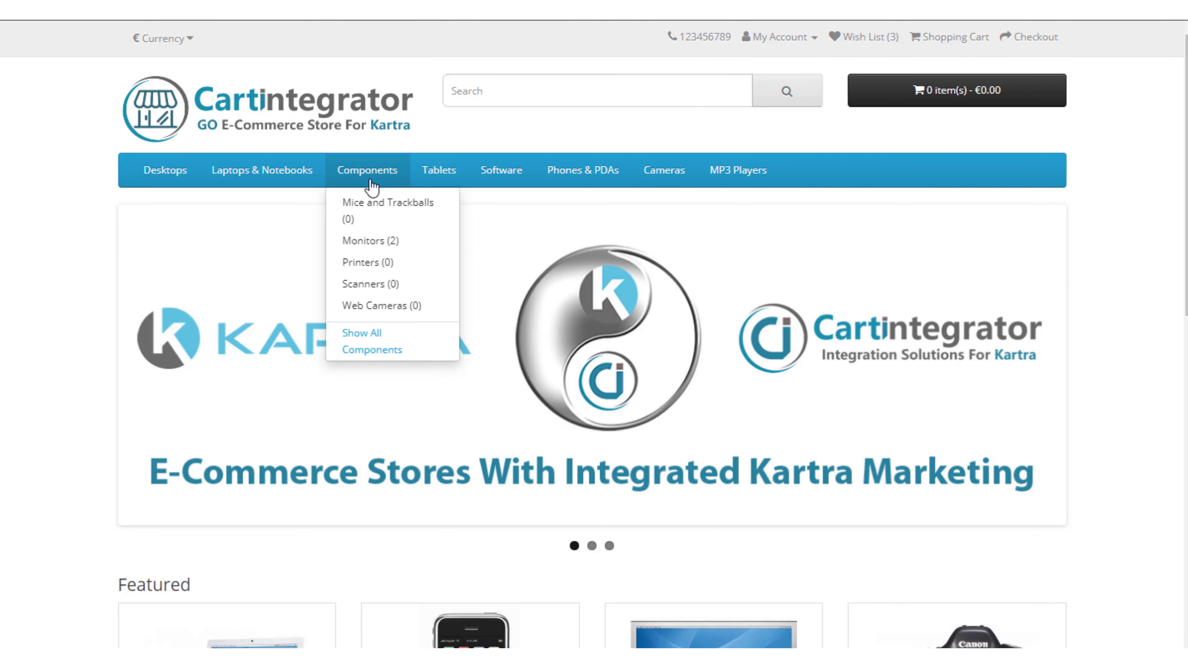
mouse_move(199, 185)
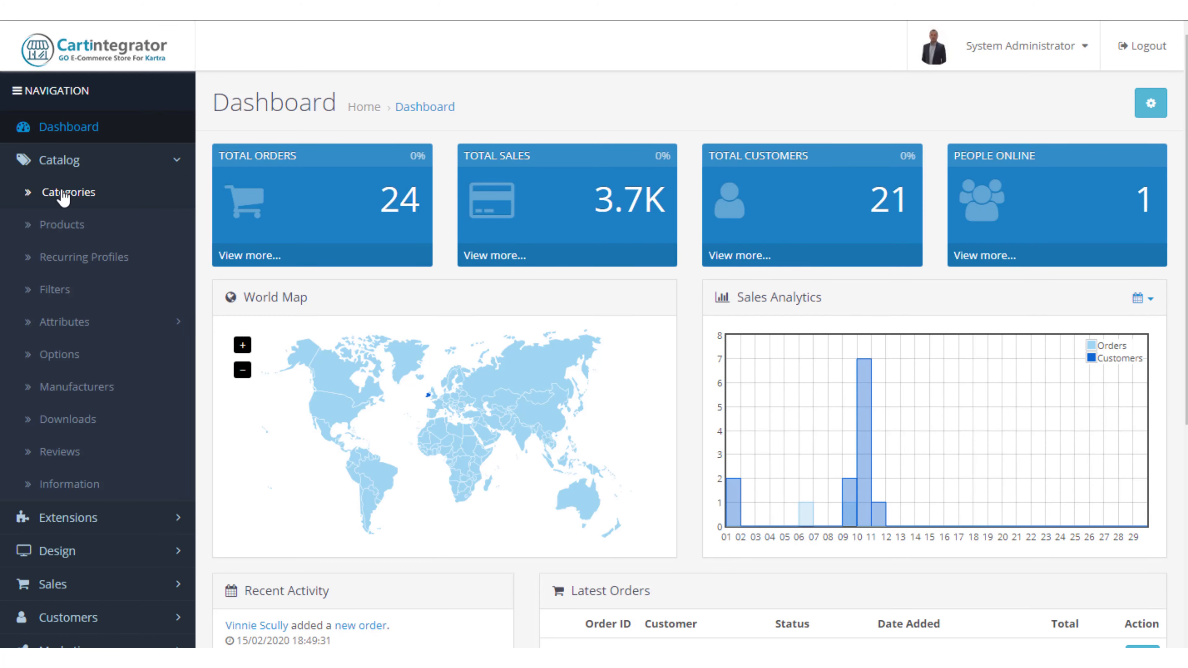
left_click(61, 195)
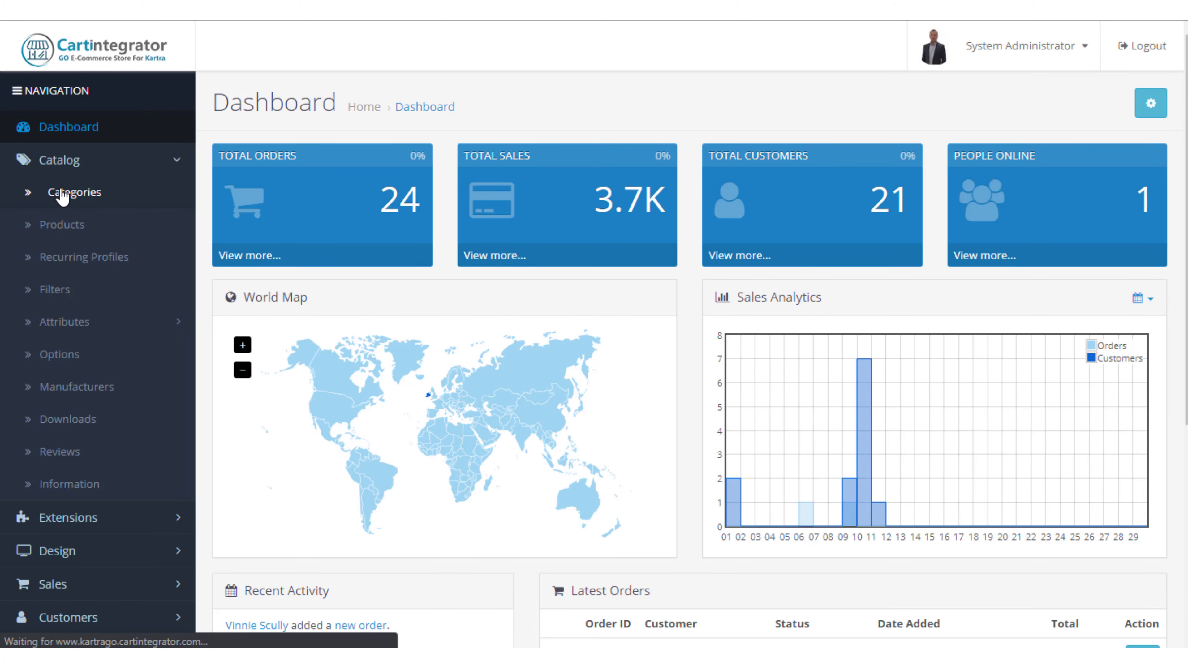
scroll(390, 244, "down", 3)
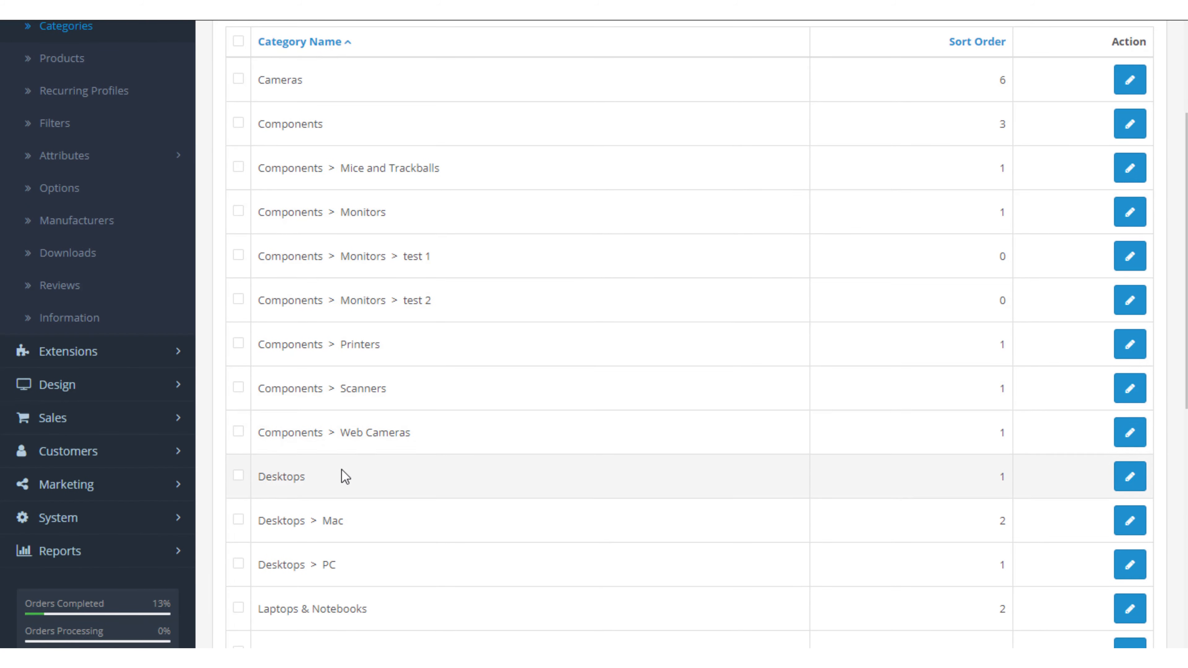
scroll(341, 470, "down", 2)
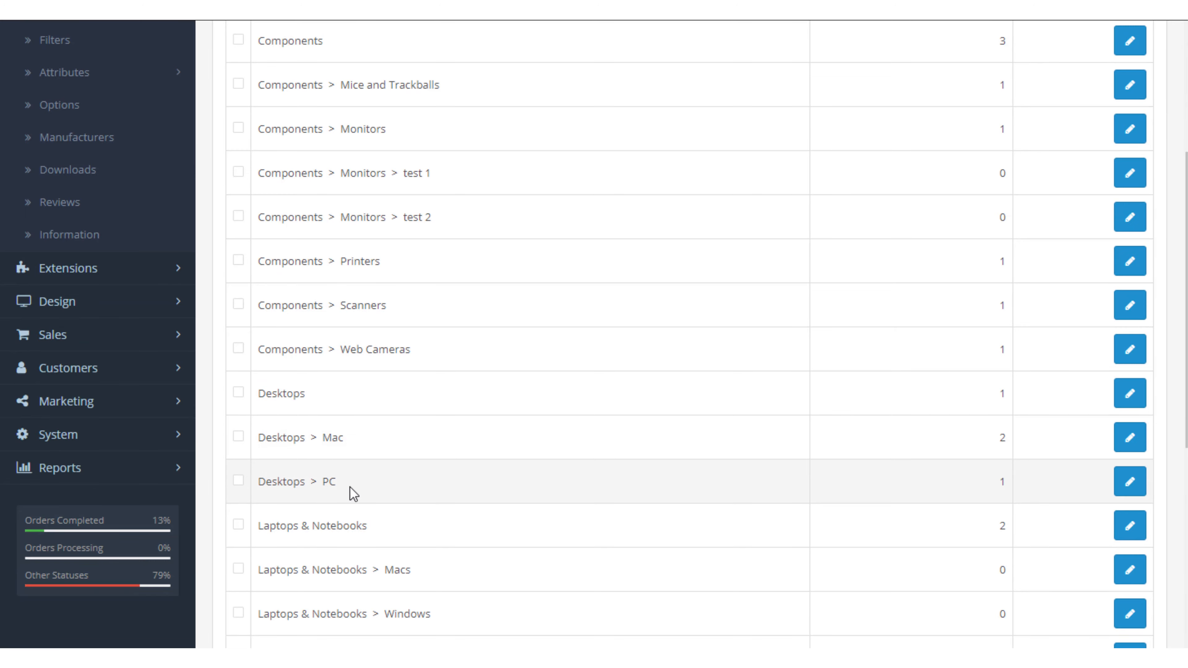
scroll(365, 425, "up", 6)
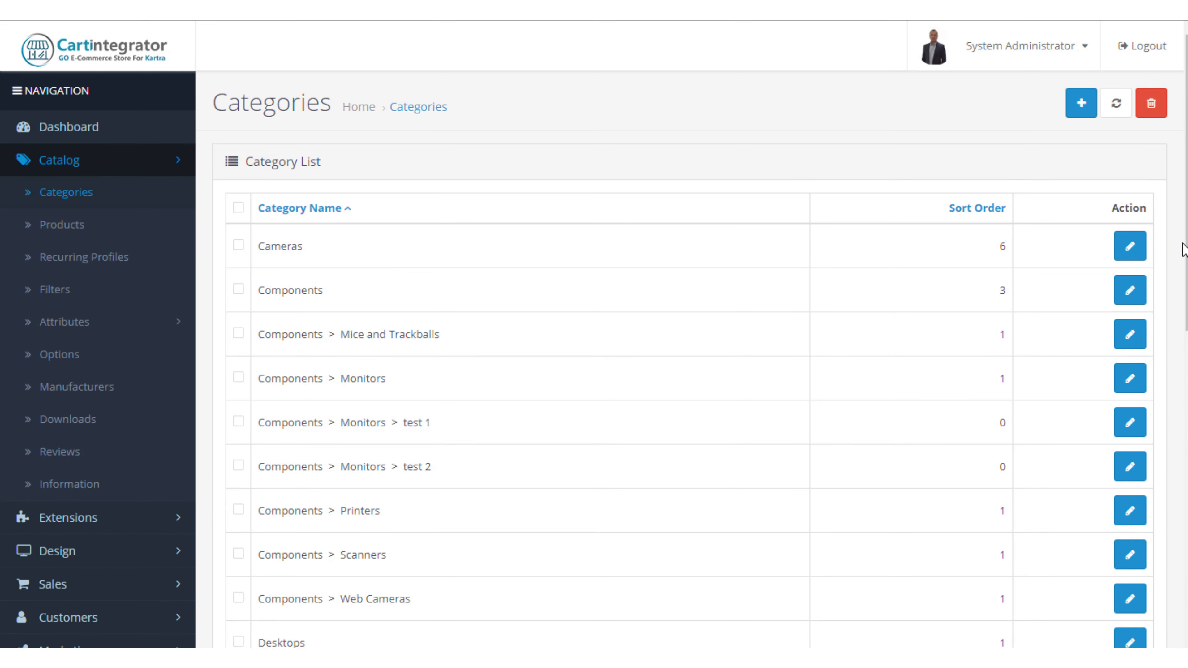
Open the Cameras category for editing and examine its General settings, including the description, Kartra tag and meta tags
left_click(1128, 249)
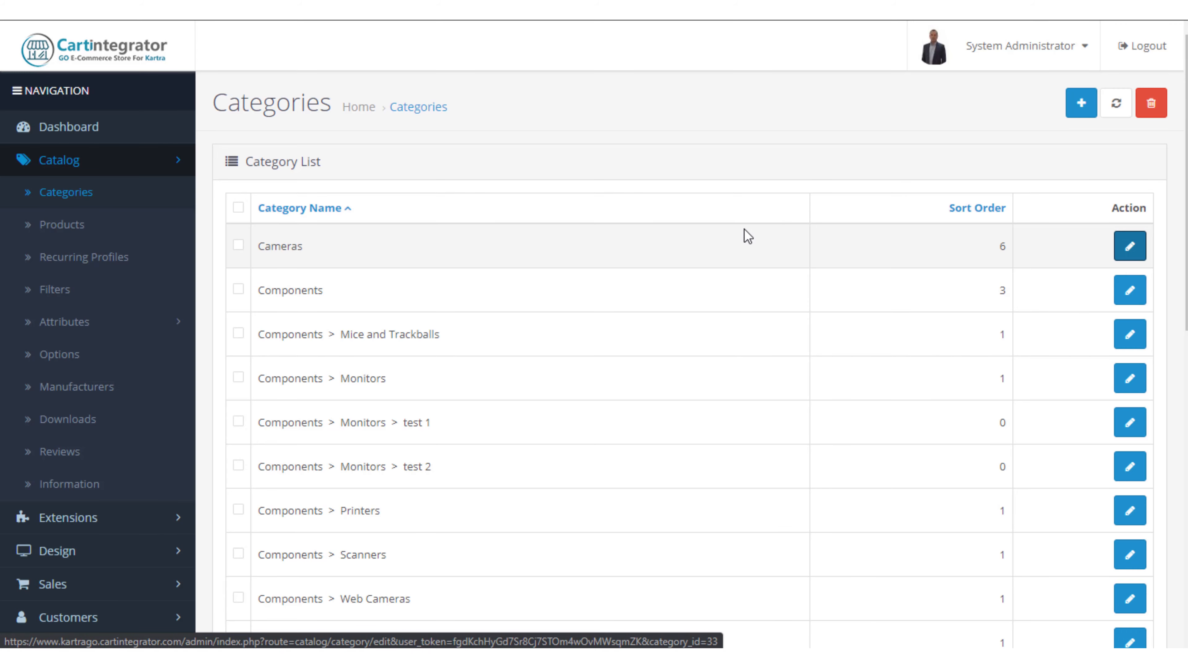
scroll(629, 216, "down", 2)
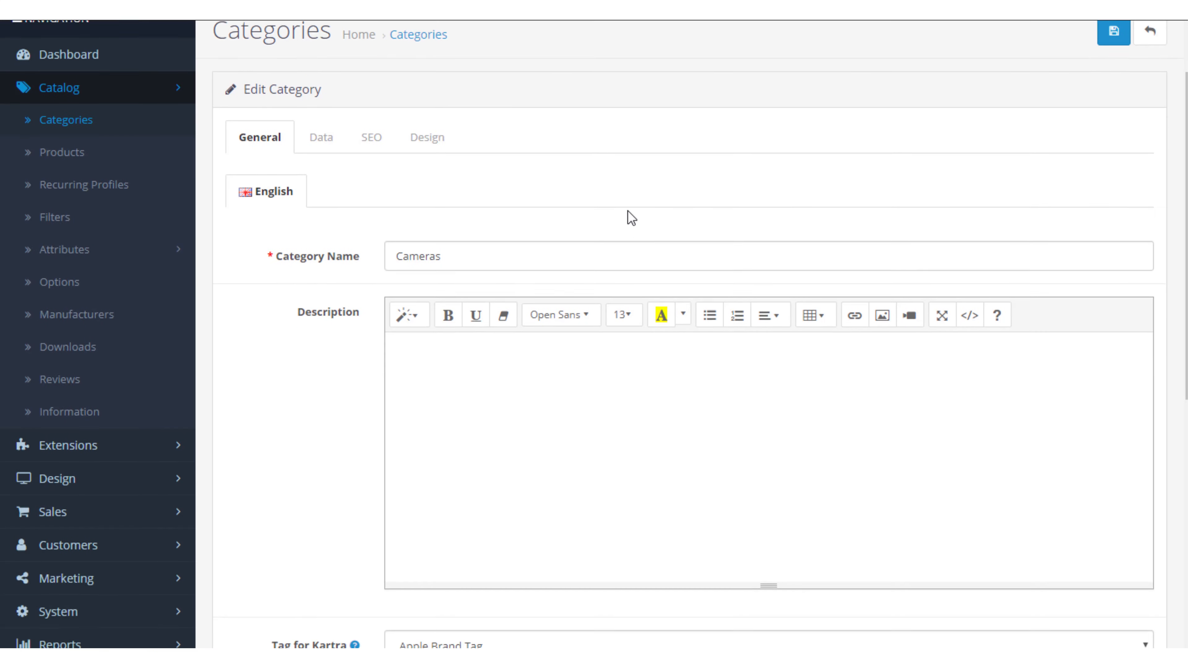
left_click(495, 373)
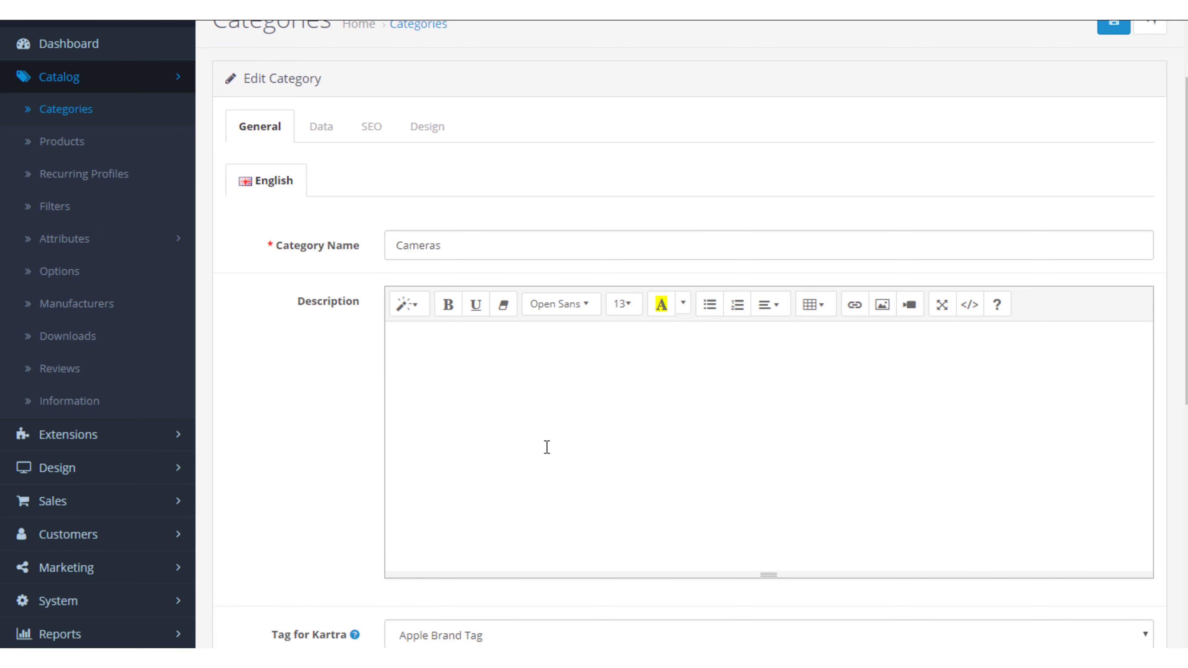
scroll(447, 253, "down", 8)
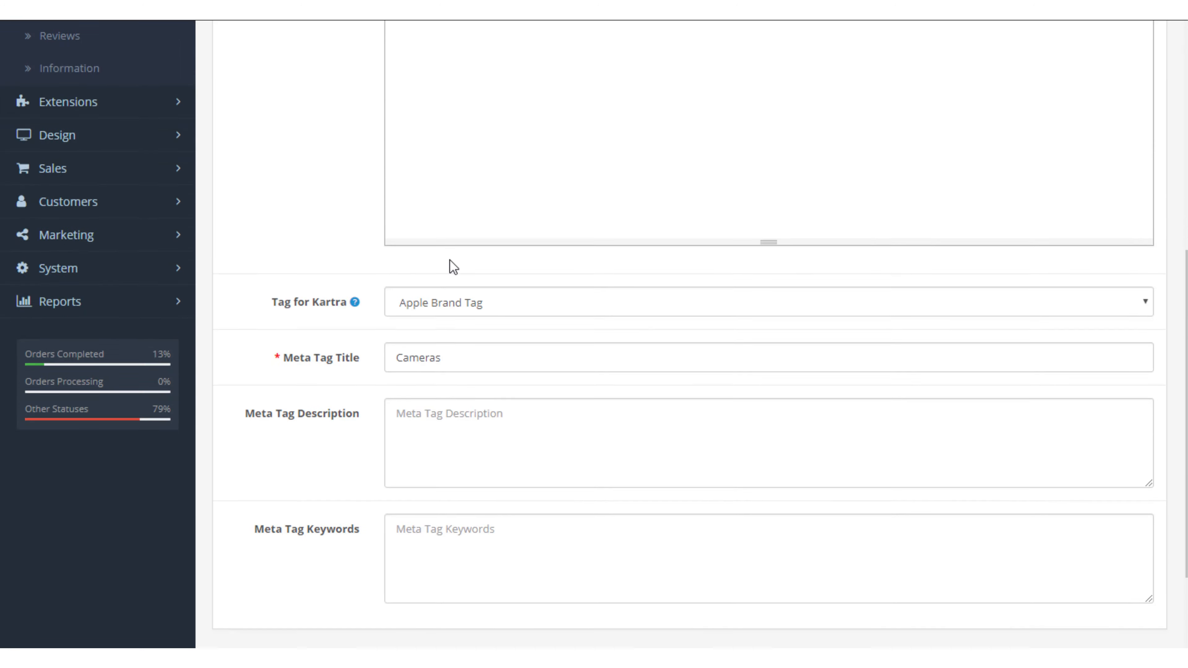
scroll(453, 267, "up", 10)
Examine the Cameras category's Data settings, including parent, filters and stores, and its SEO and Design settings
left_click(331, 210)
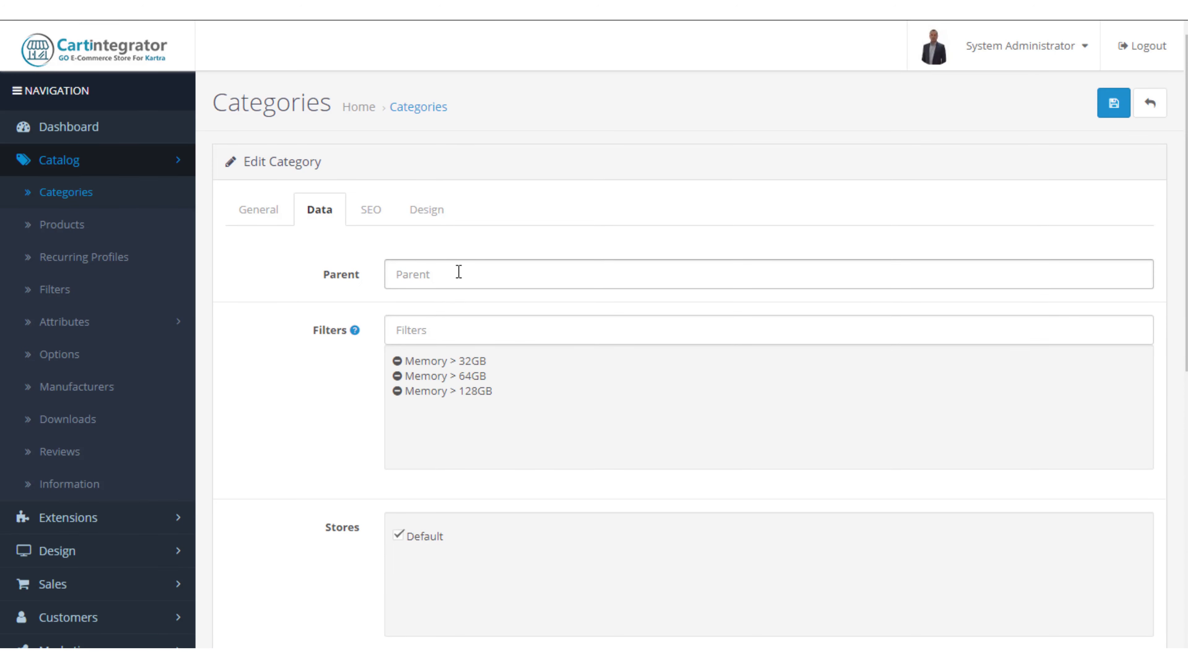
scroll(444, 290, "down", 8)
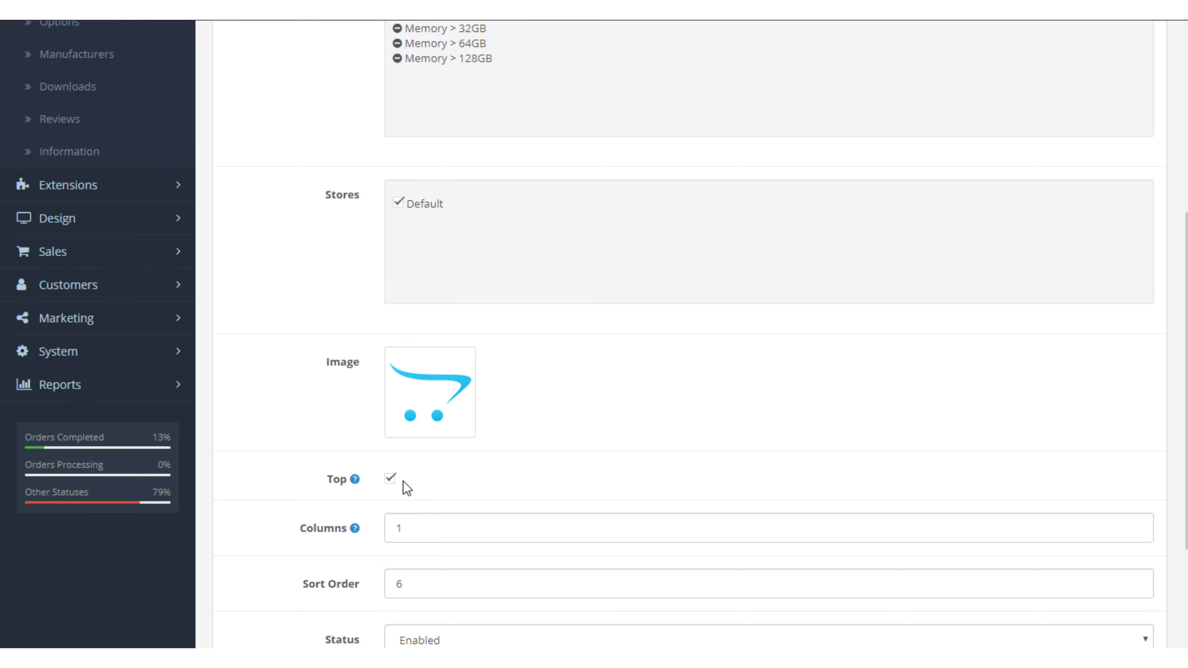
scroll(403, 482, "up", 8)
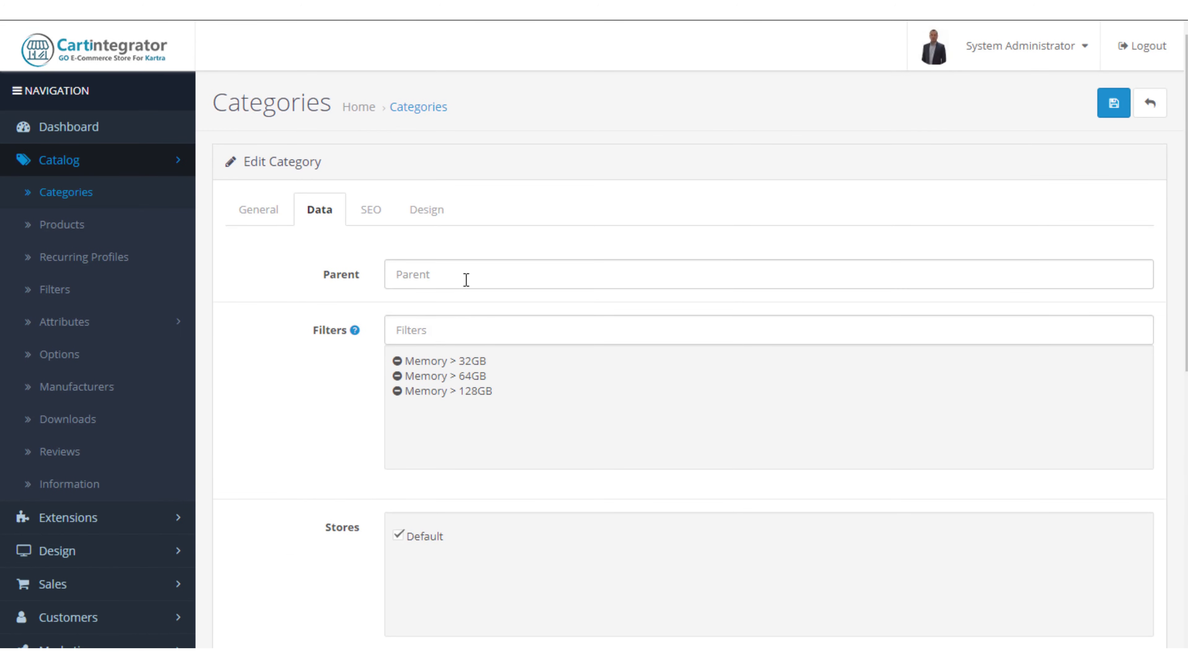
left_click(470, 275)
scroll(601, 356, "down", 2)
scroll(606, 368, "up", 2)
scroll(605, 366, "down", 2)
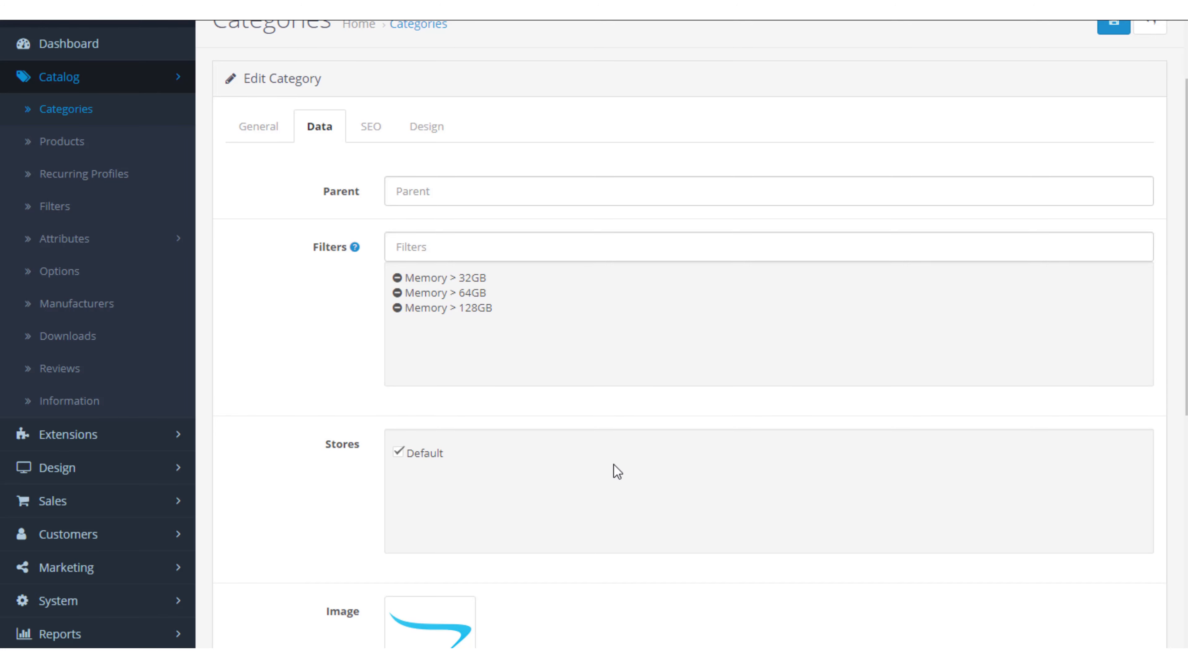
scroll(430, 293, "up", 2)
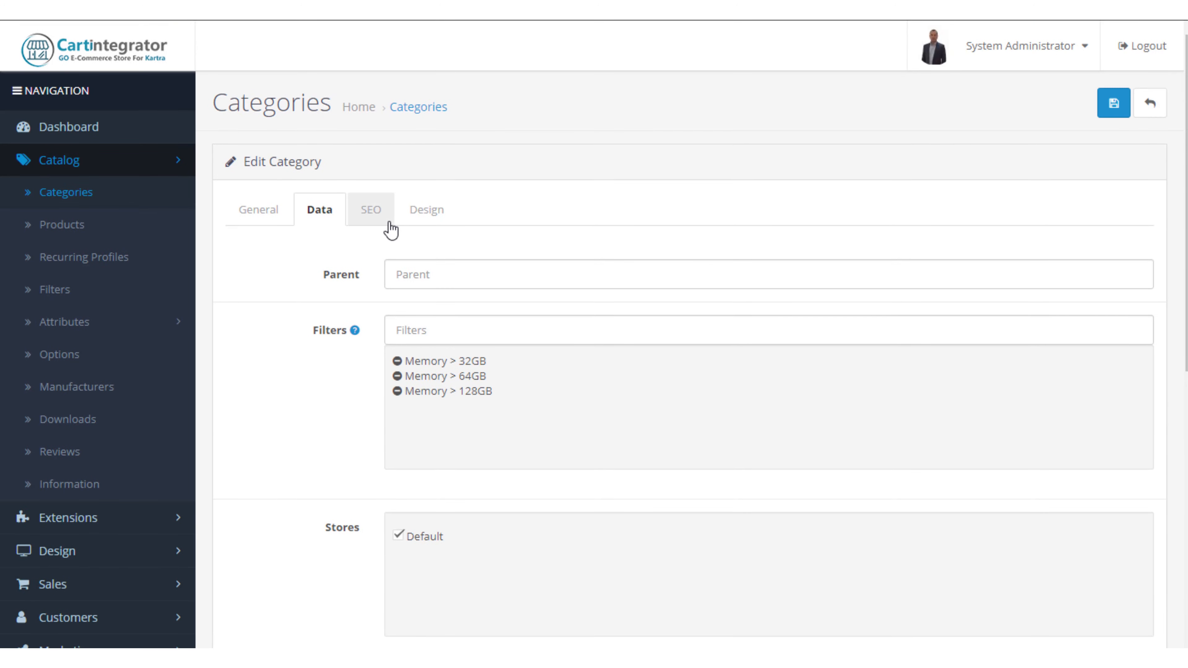
left_click(389, 218)
left_click(427, 220)
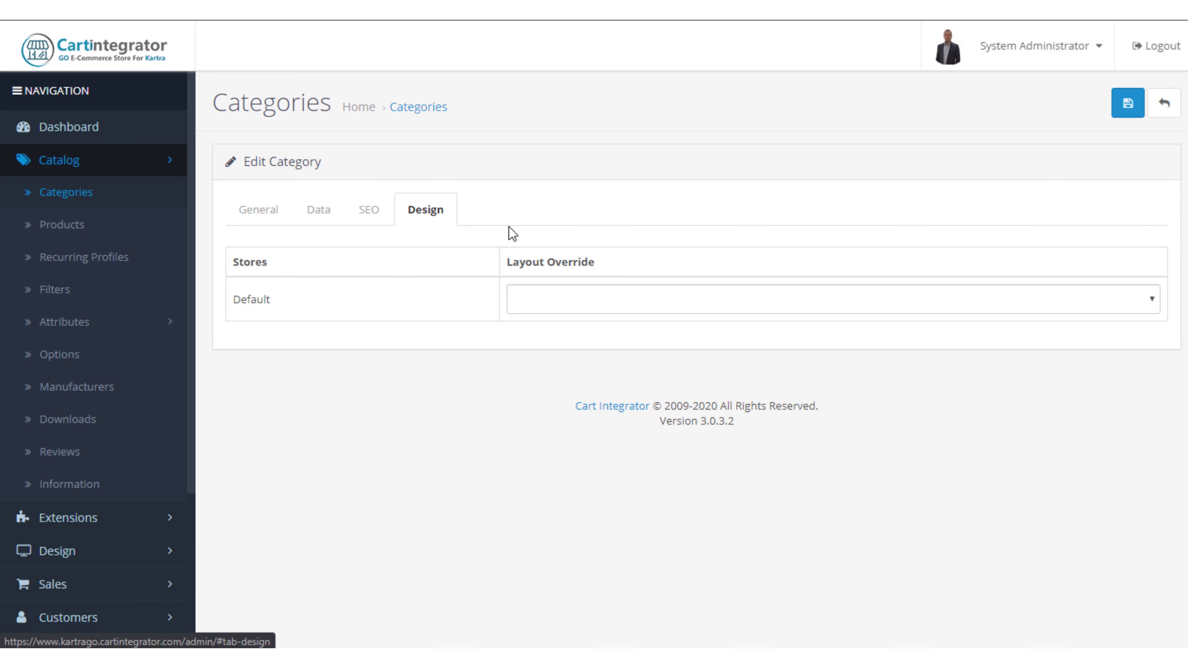
Open the Apple Cinema 30" product from the catalog's product list and examine its General settings
left_click(51, 224)
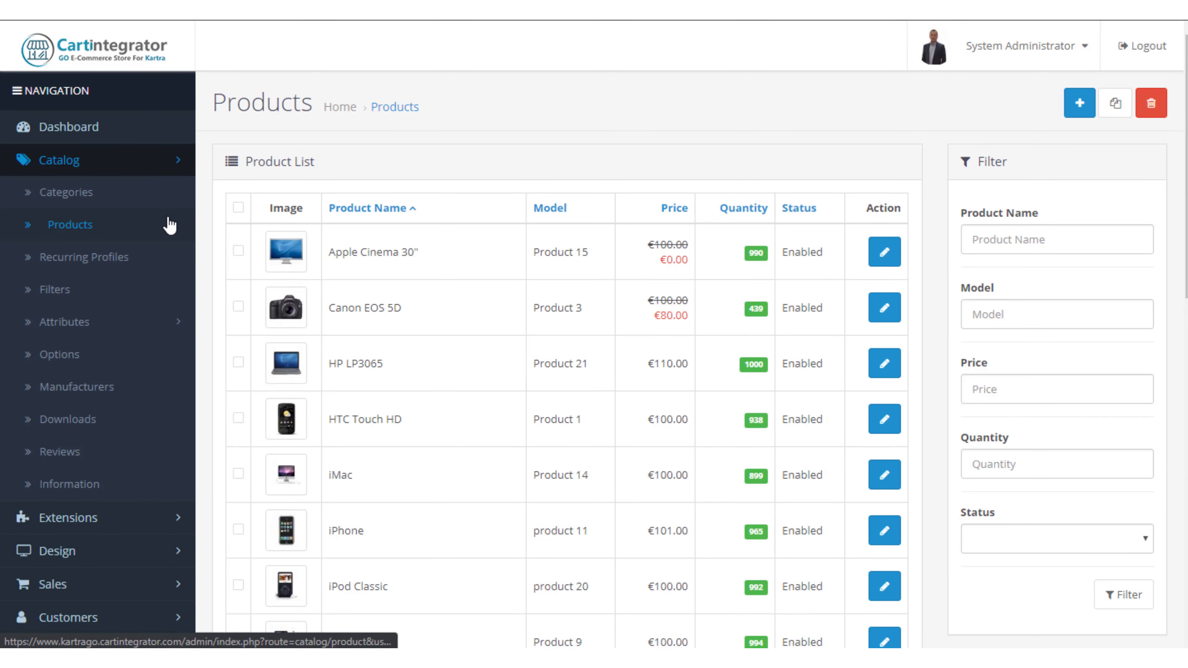
left_click(884, 252)
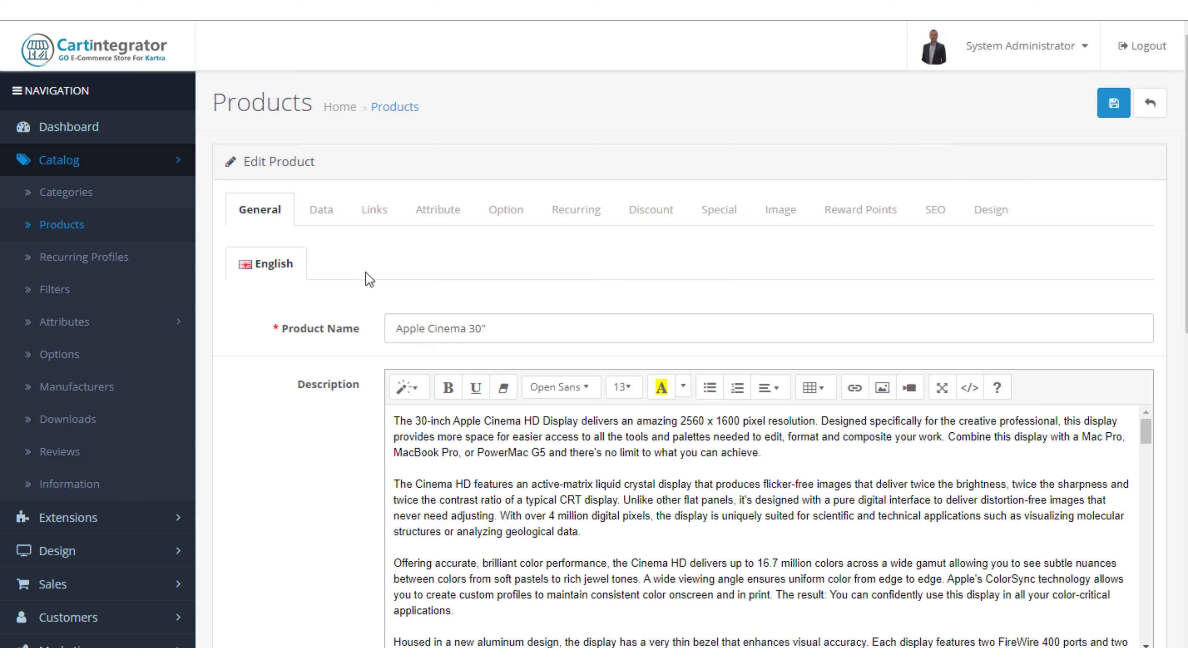
scroll(365, 276, "down", 4)
scroll(516, 346, "down", 2)
scroll(517, 347, "up", 2)
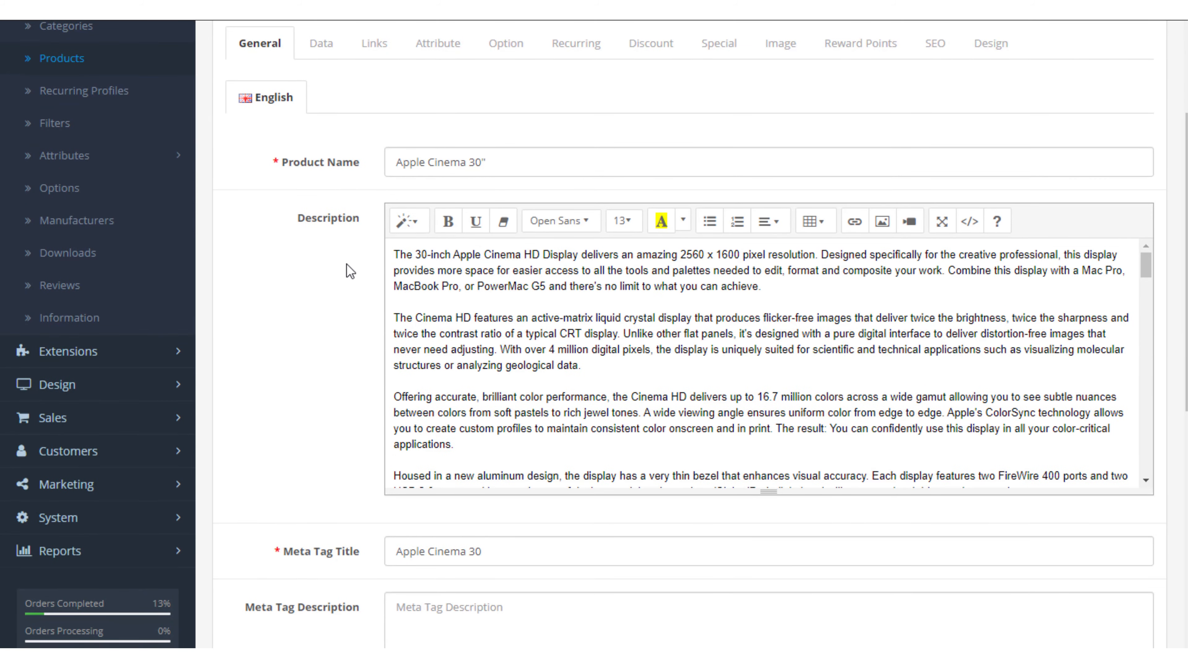
scroll(349, 271, "up", 4)
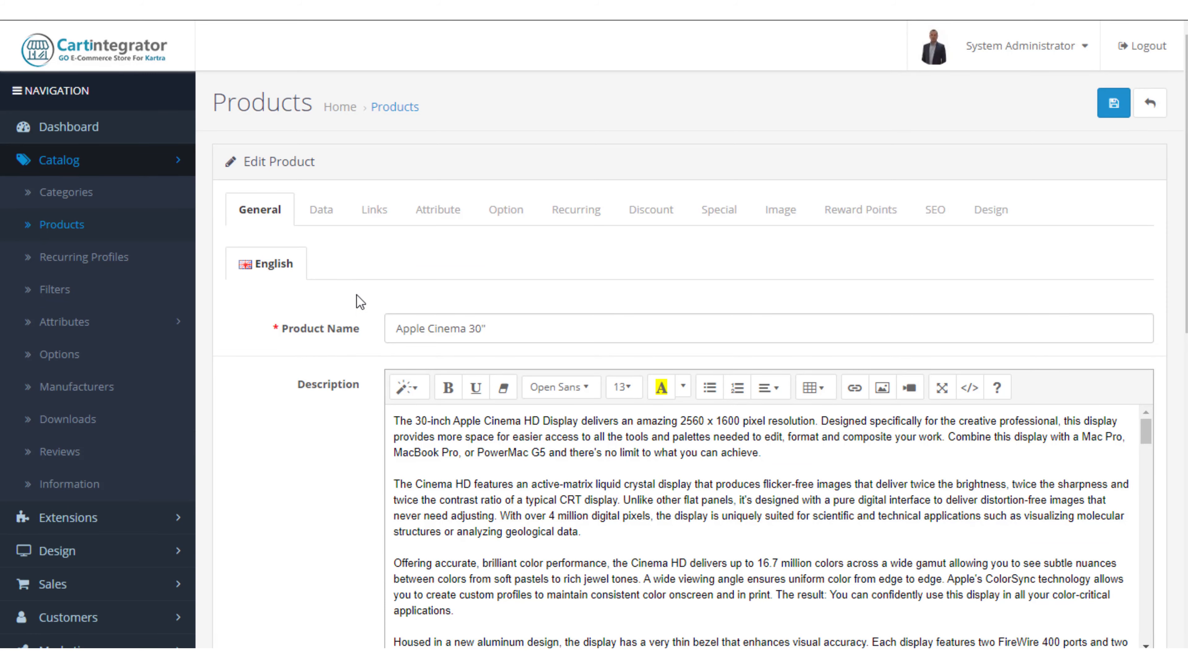
scroll(356, 296, "down", 2)
scroll(357, 295, "up", 2)
Examine the product's Data settings, from model and identification codes to price, tax class, quantity and minimum quantity
left_click(323, 218)
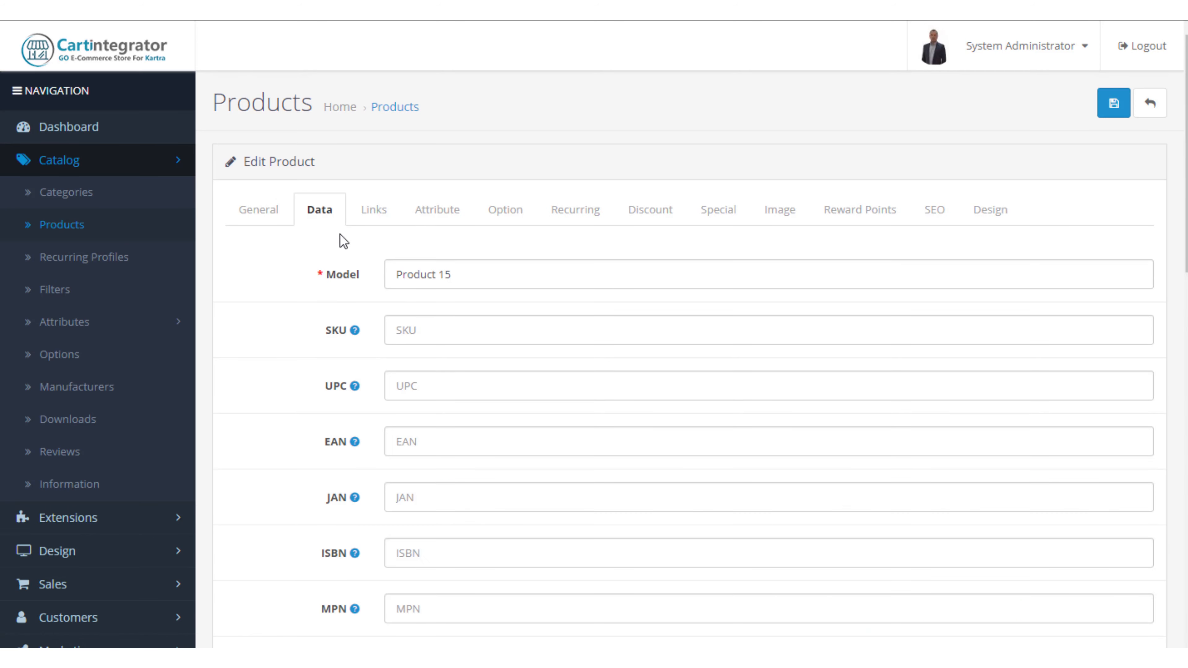
scroll(339, 234, "down", 3)
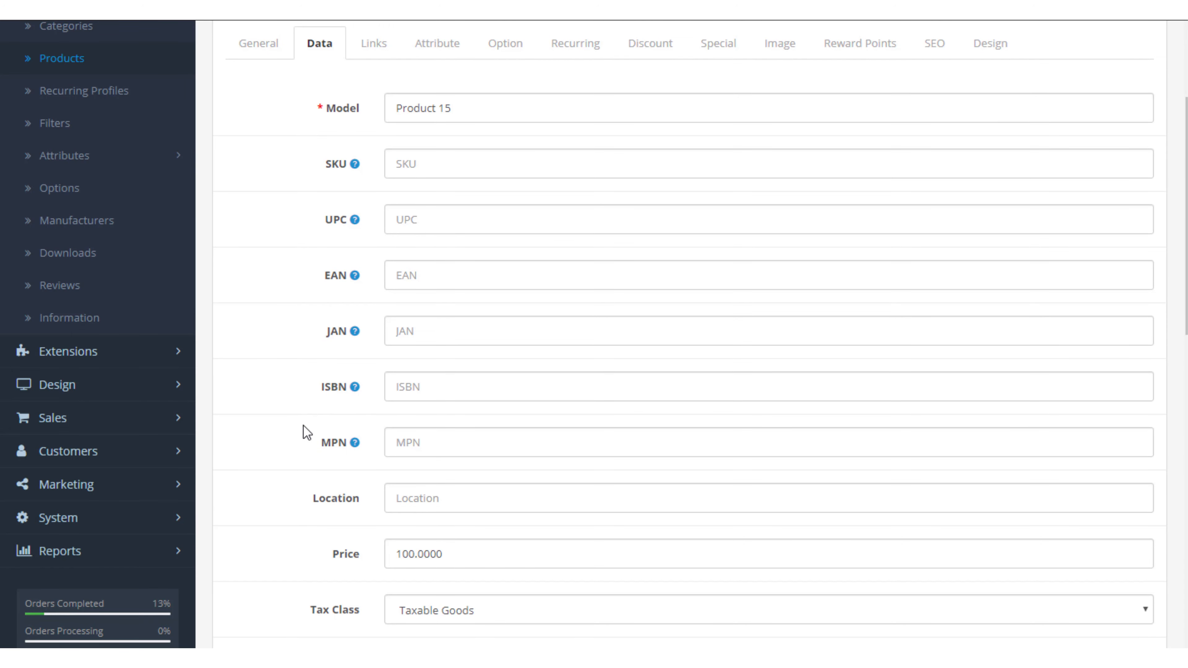
scroll(303, 427, "down", 5)
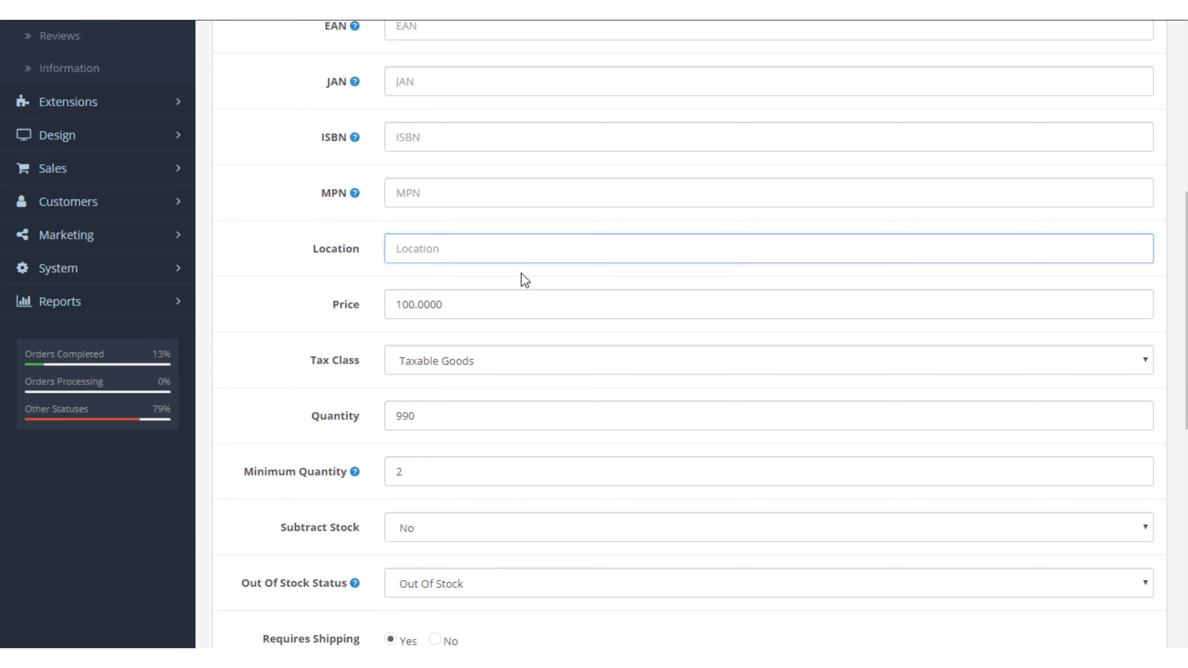
left_click(531, 312)
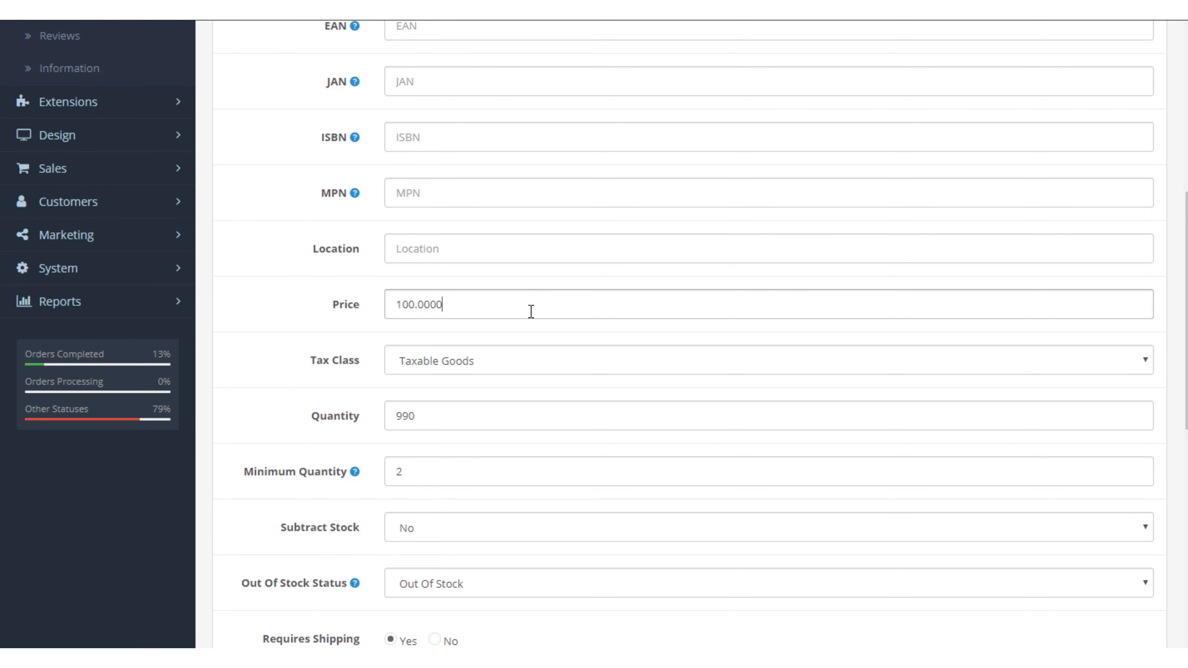
left_click(506, 370)
left_click(510, 369)
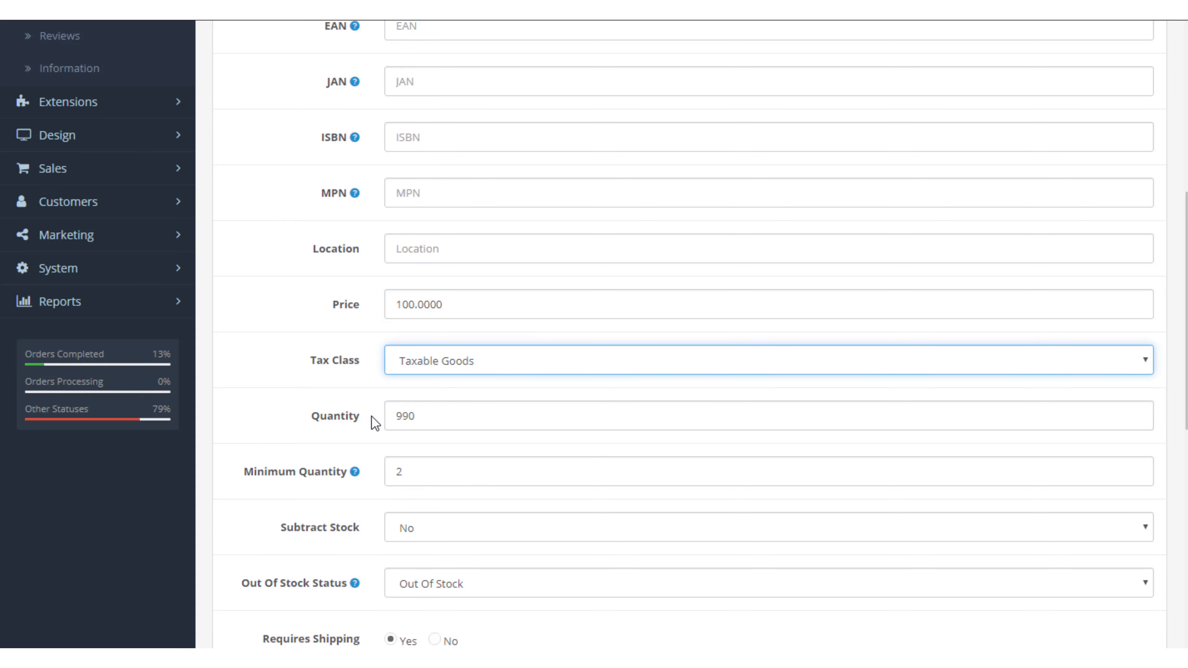
left_click(435, 414)
left_click(445, 470)
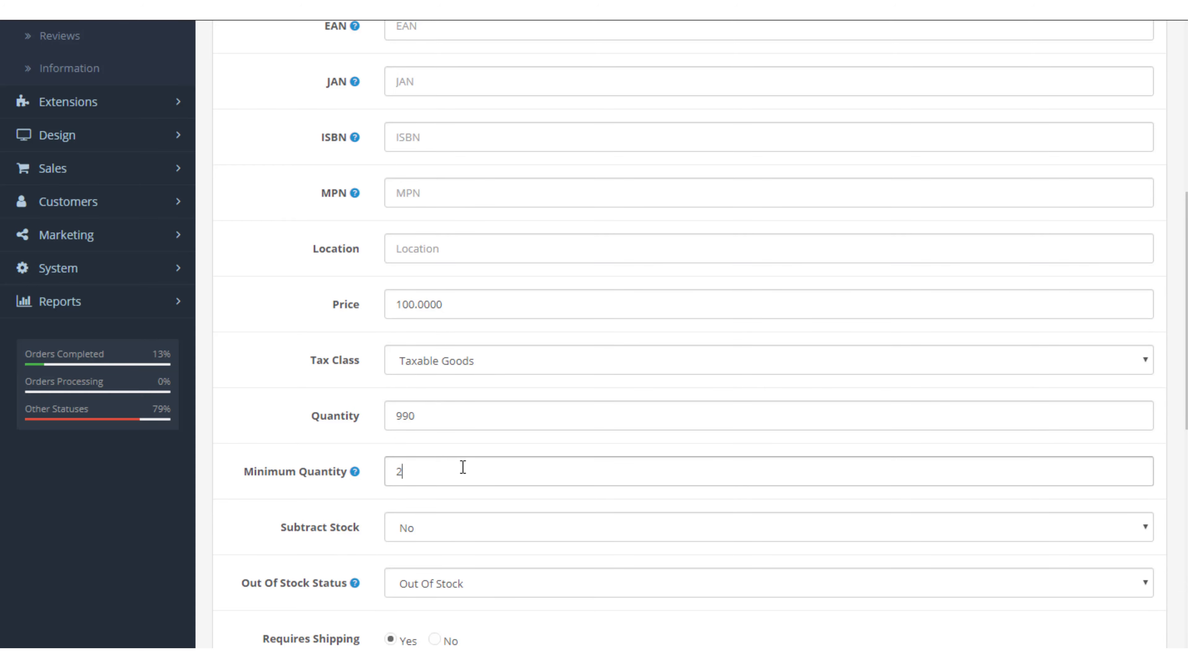
Examine the choices available for the product's Subtract Stock and Out Of Stock Status settings
scroll(507, 459, "down", 2)
left_click(501, 445)
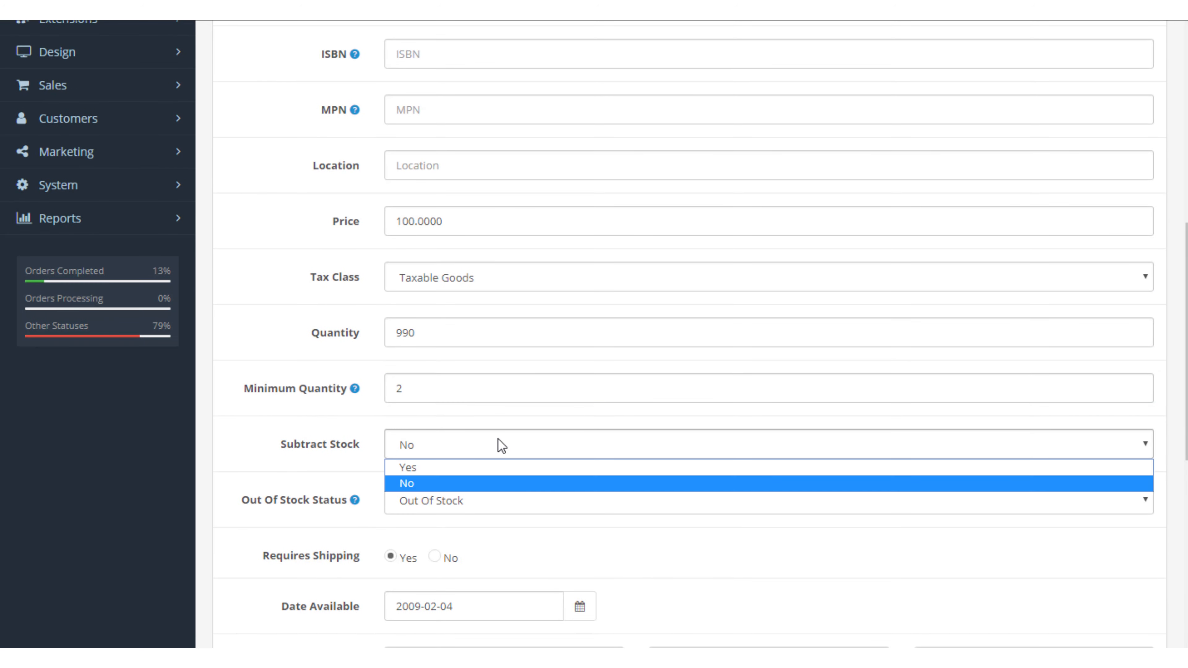
left_click(501, 445)
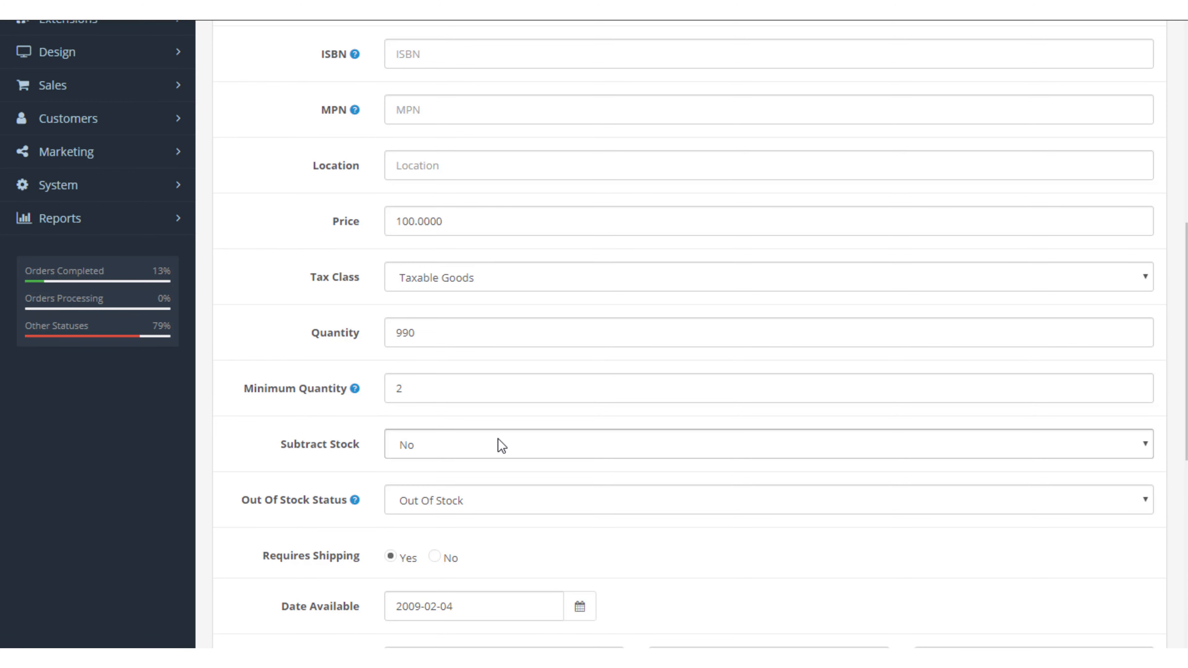
scroll(499, 439, "down", 2)
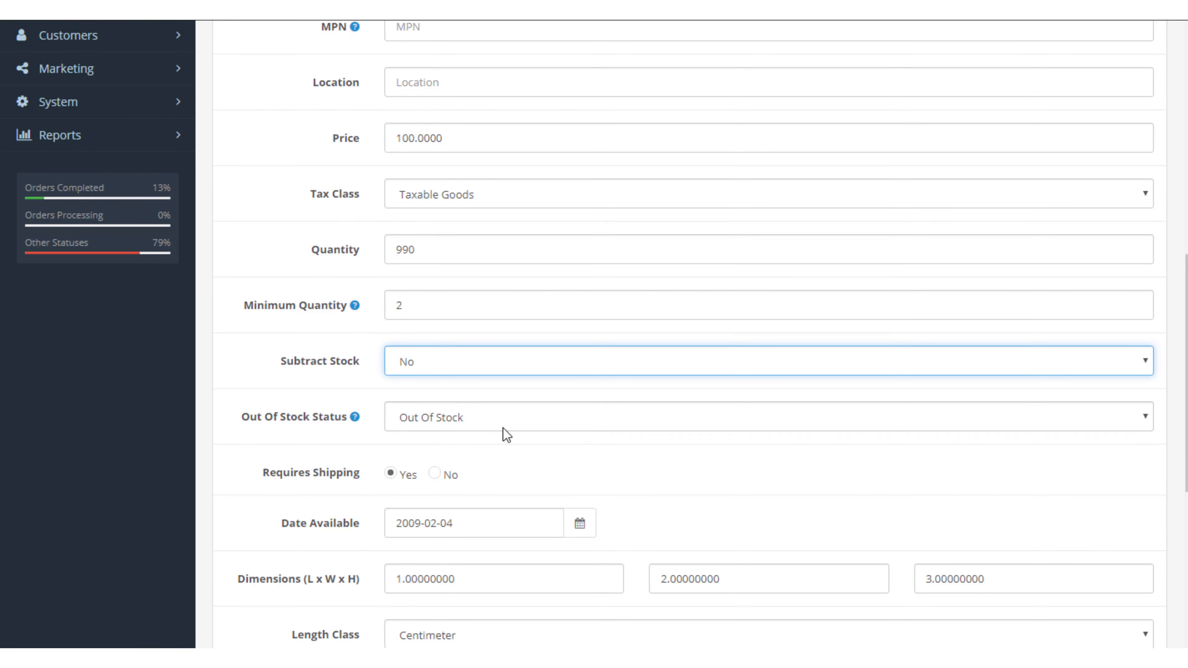
left_click(503, 429)
left_click(504, 428)
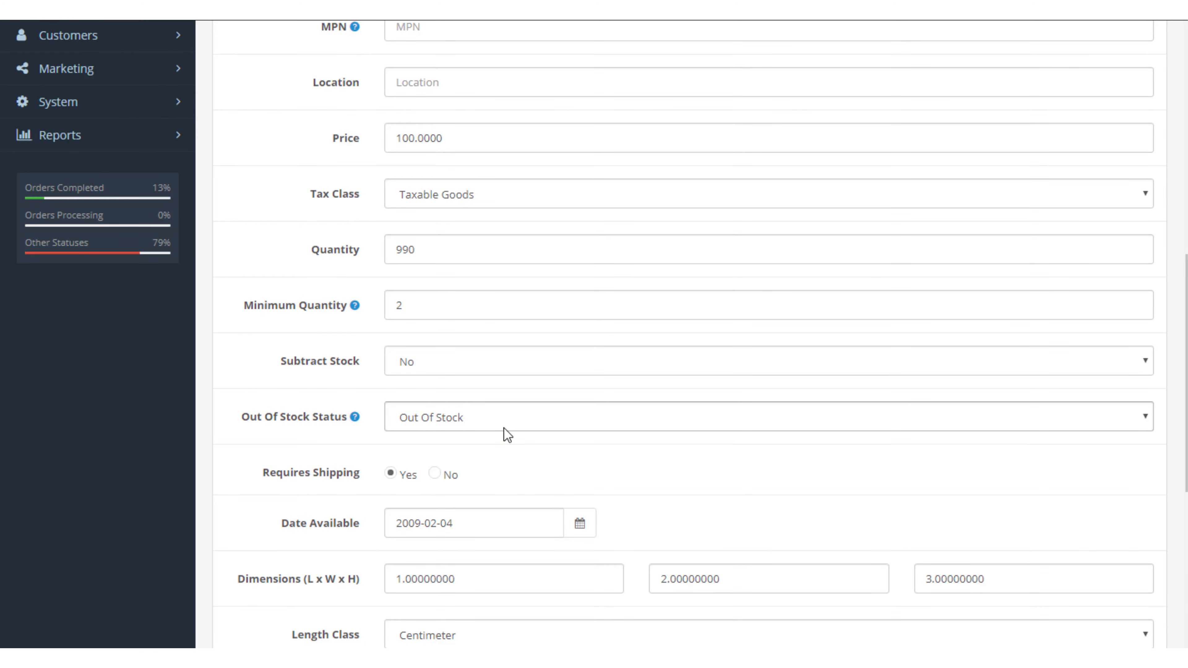
left_click(504, 427)
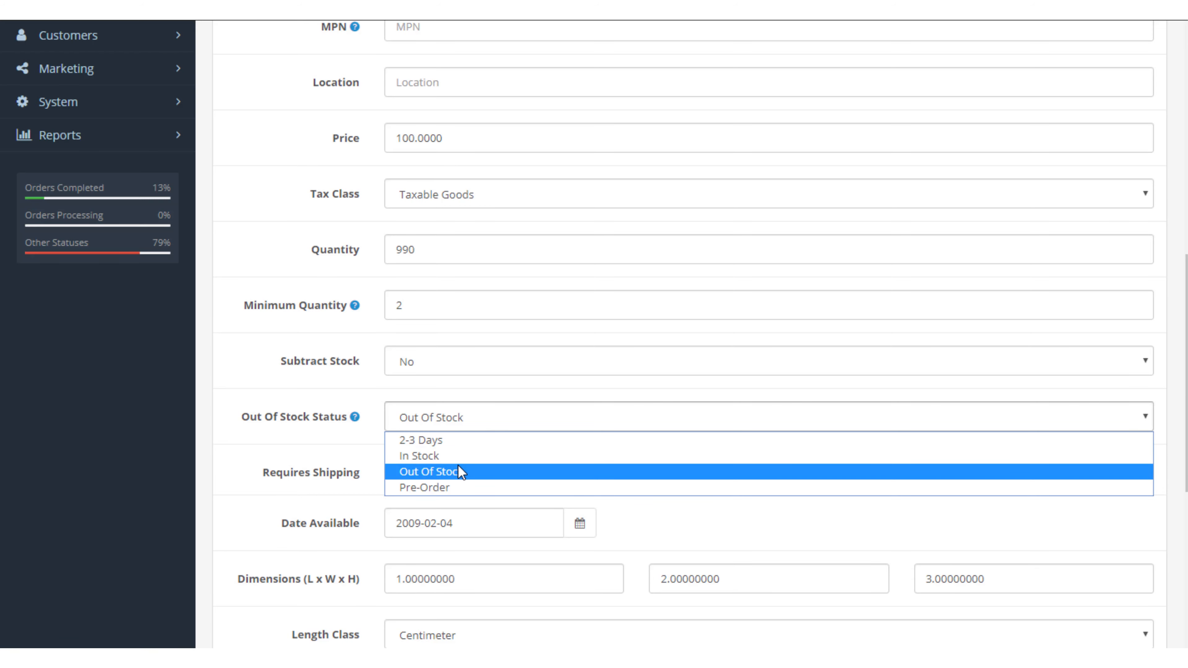
left_click(357, 456)
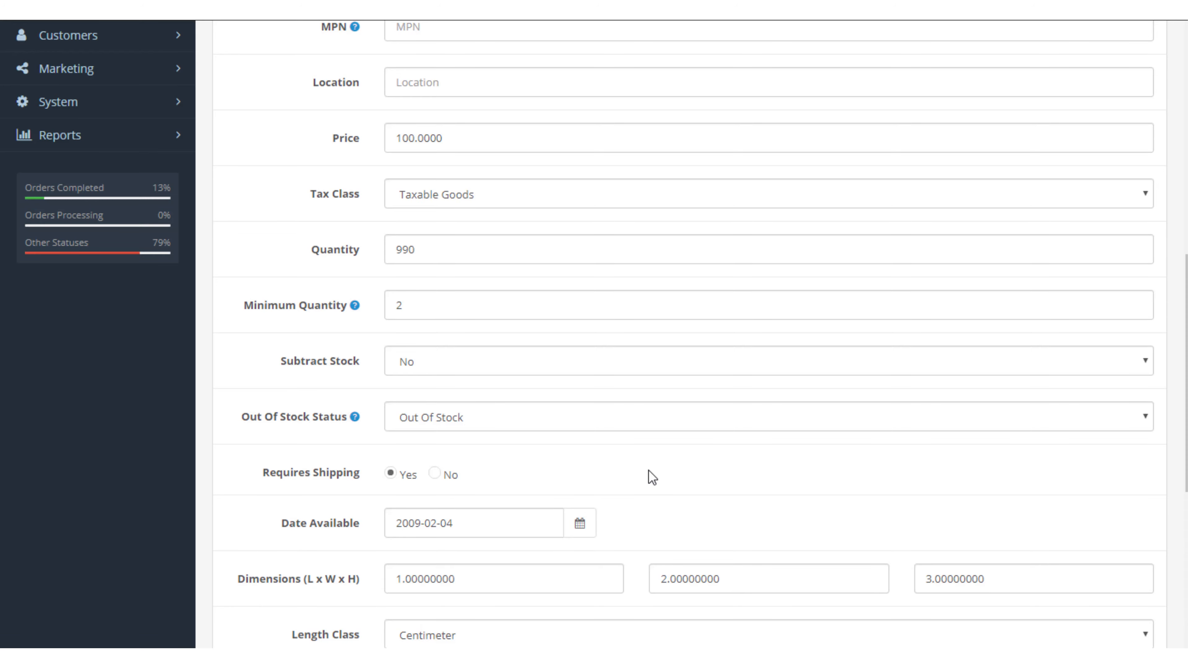
Review the product's remaining Data settings: shipping requirement, availability date, dimensions, weight, status and sort order
scroll(652, 476, "down", 3)
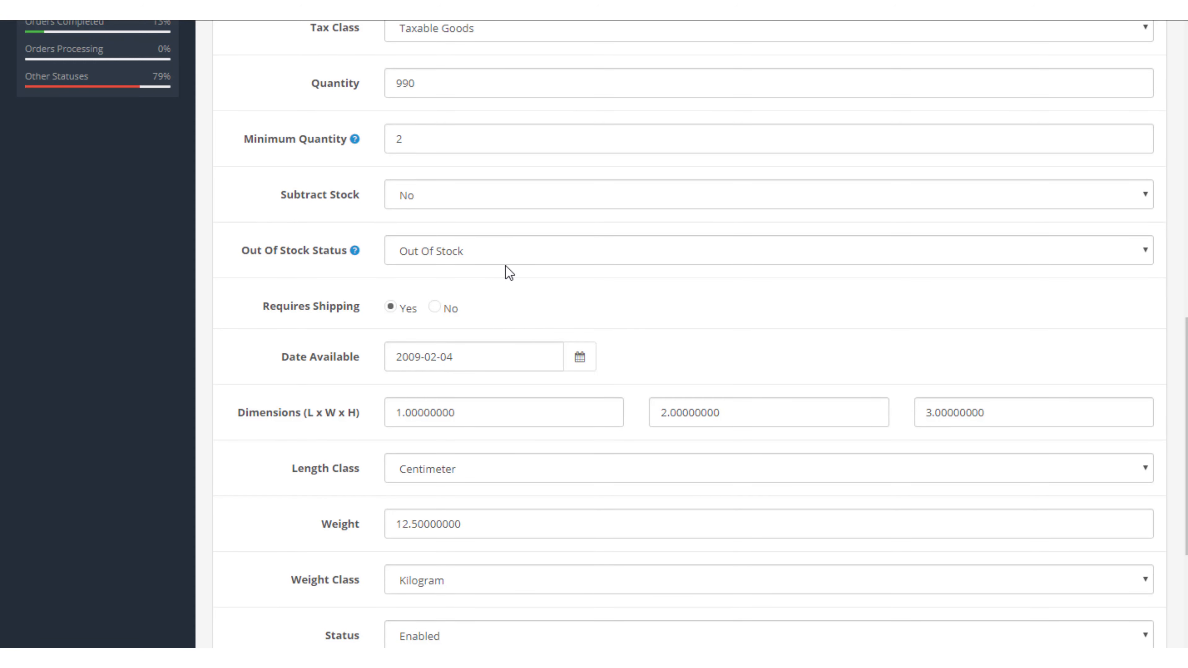
scroll(570, 354, "down", 2)
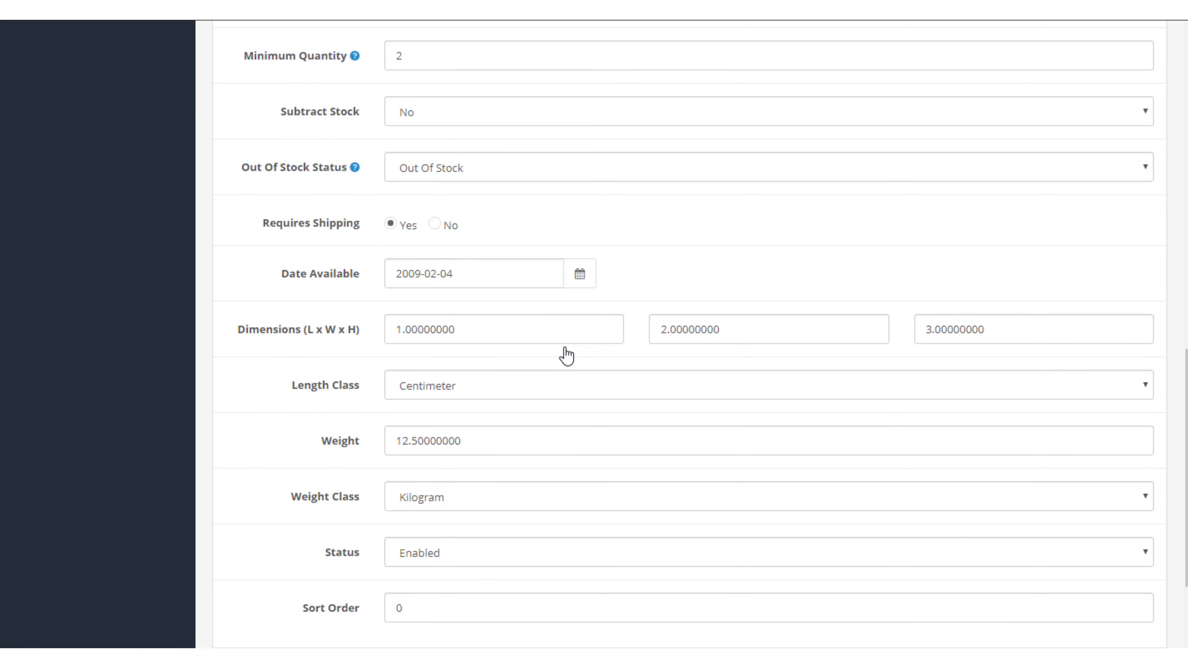
scroll(567, 356, "down", 2)
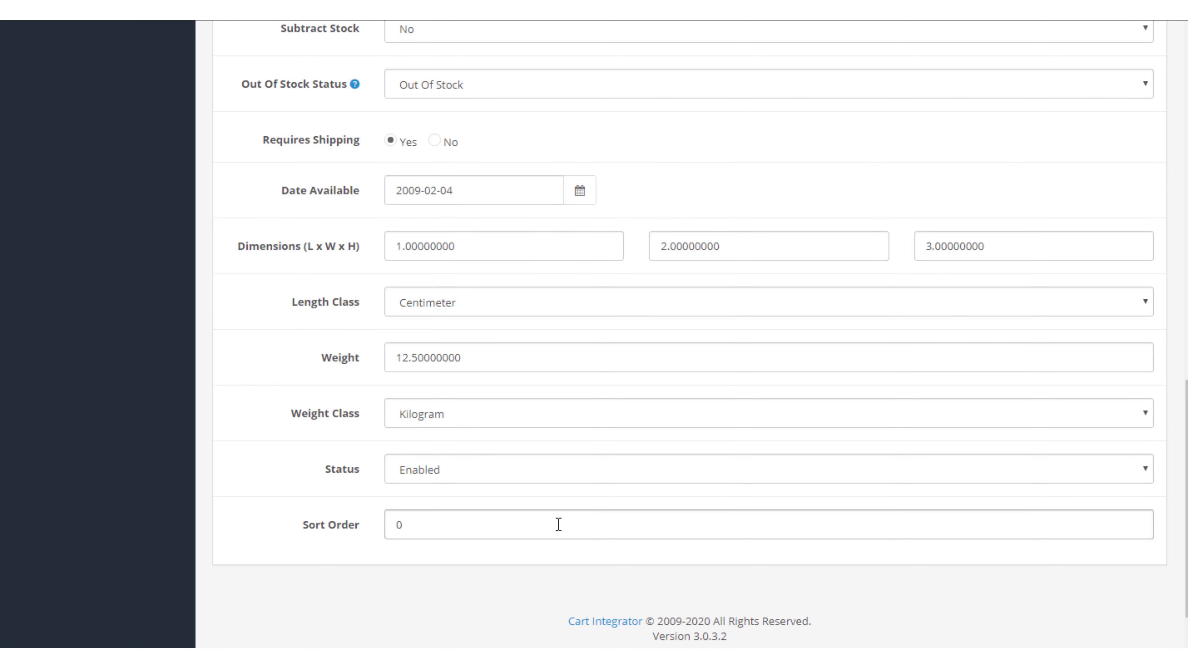
scroll(558, 520, "up", 2)
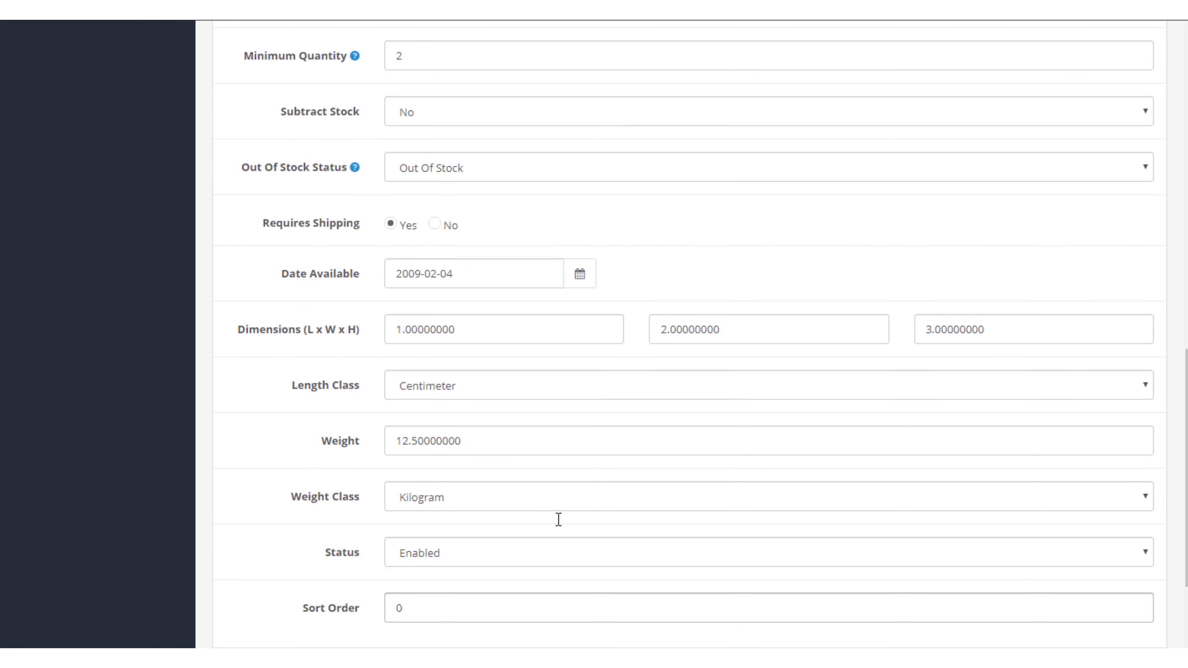
scroll(558, 520, "up", 18)
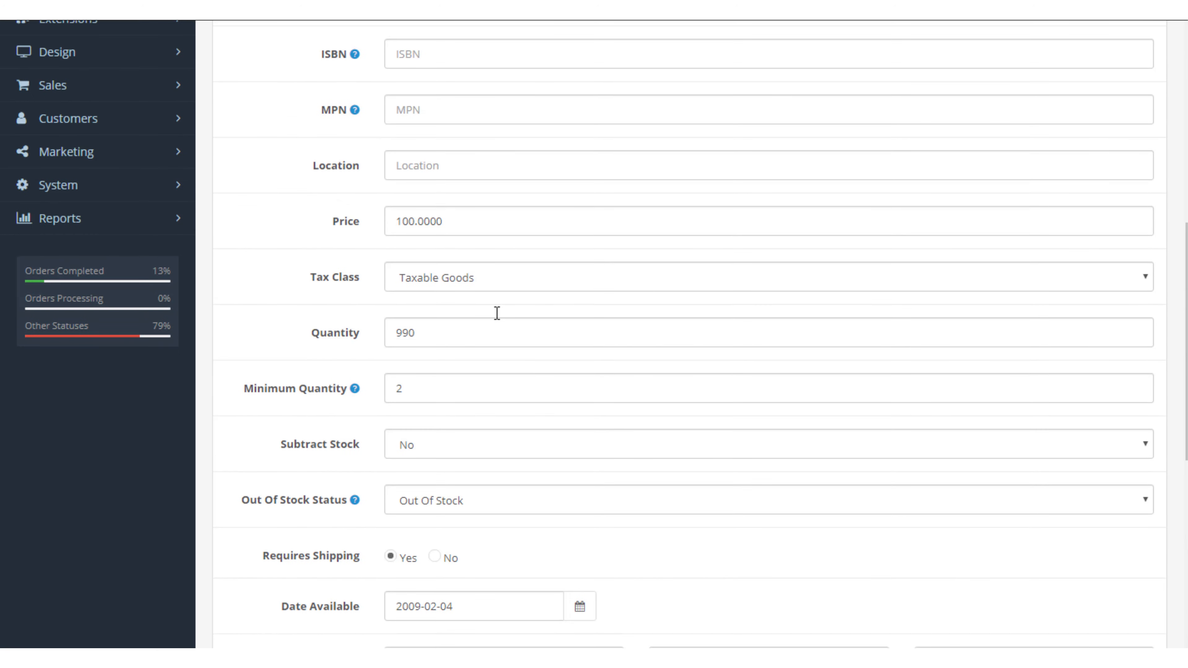
Examine the product's Links settings, including manufacturer, available categories, filters, stores and available downloads
left_click(376, 215)
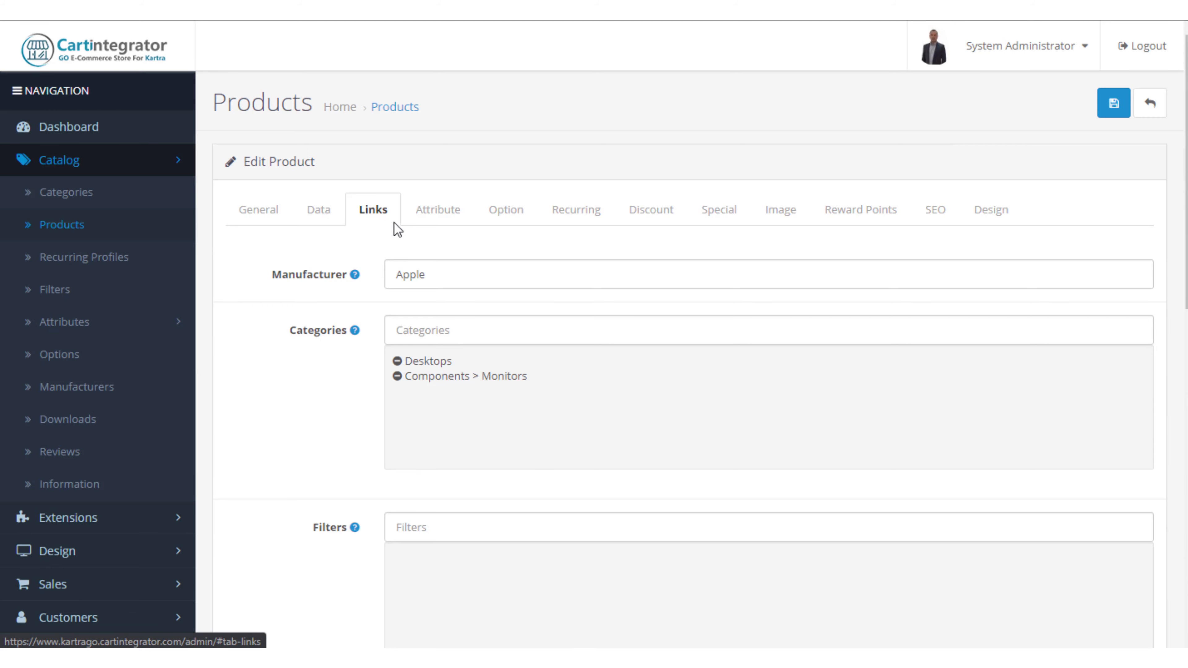
left_click(538, 268)
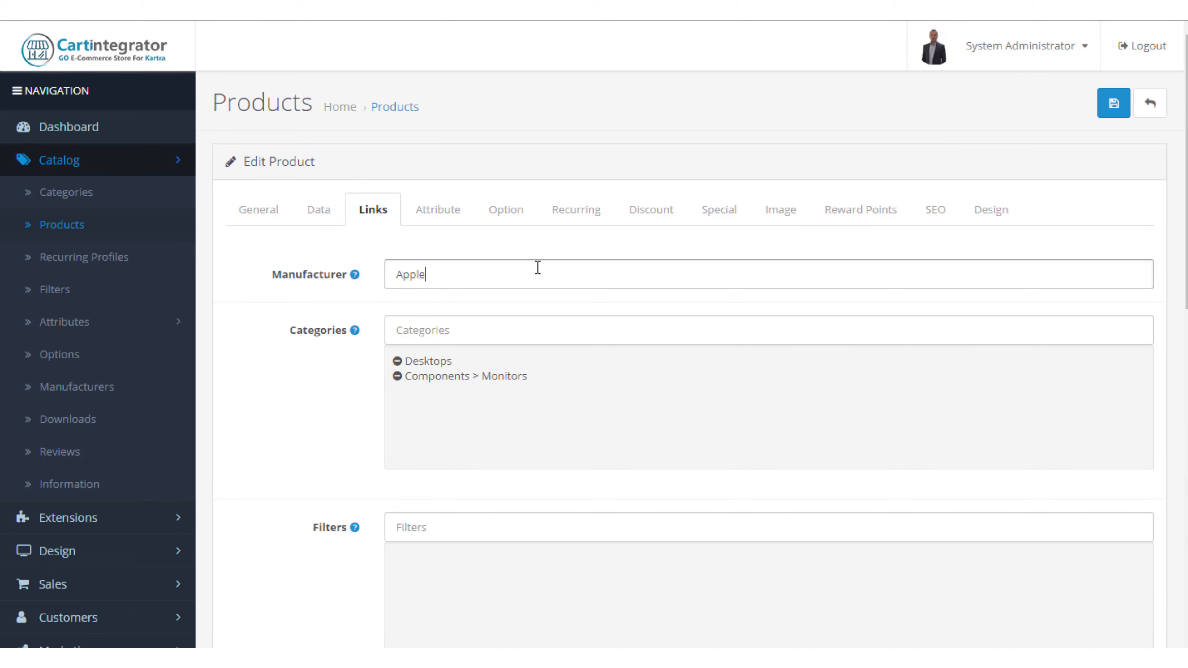
left_click(627, 334)
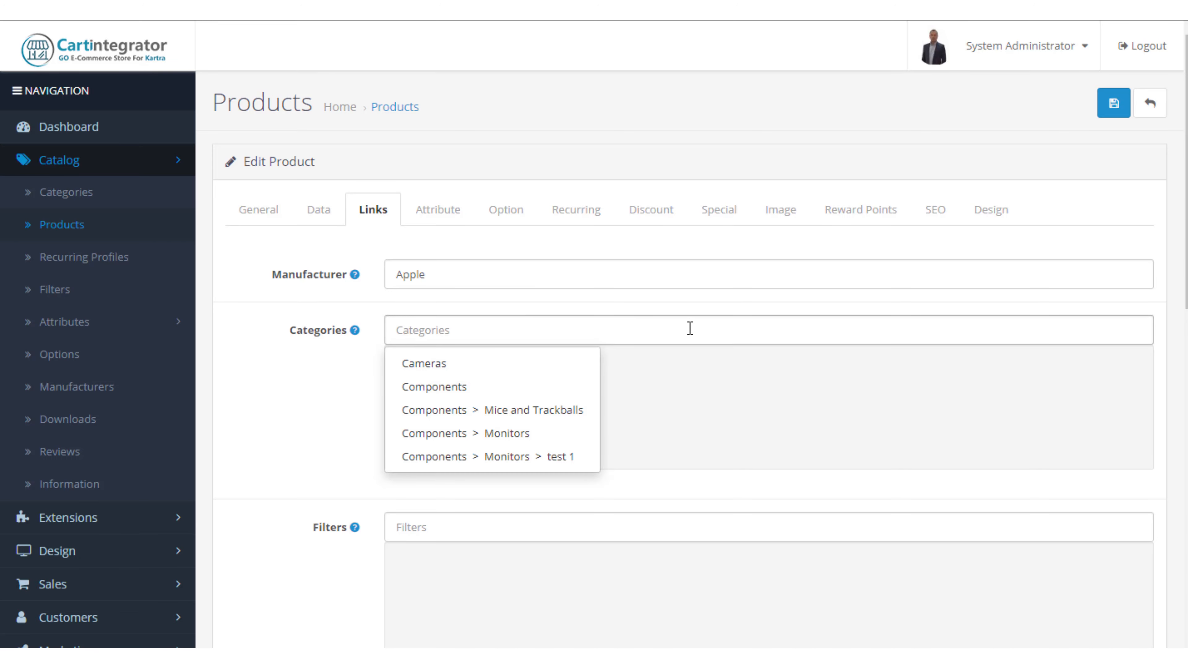
left_click(219, 424)
scroll(261, 424, "down", 3)
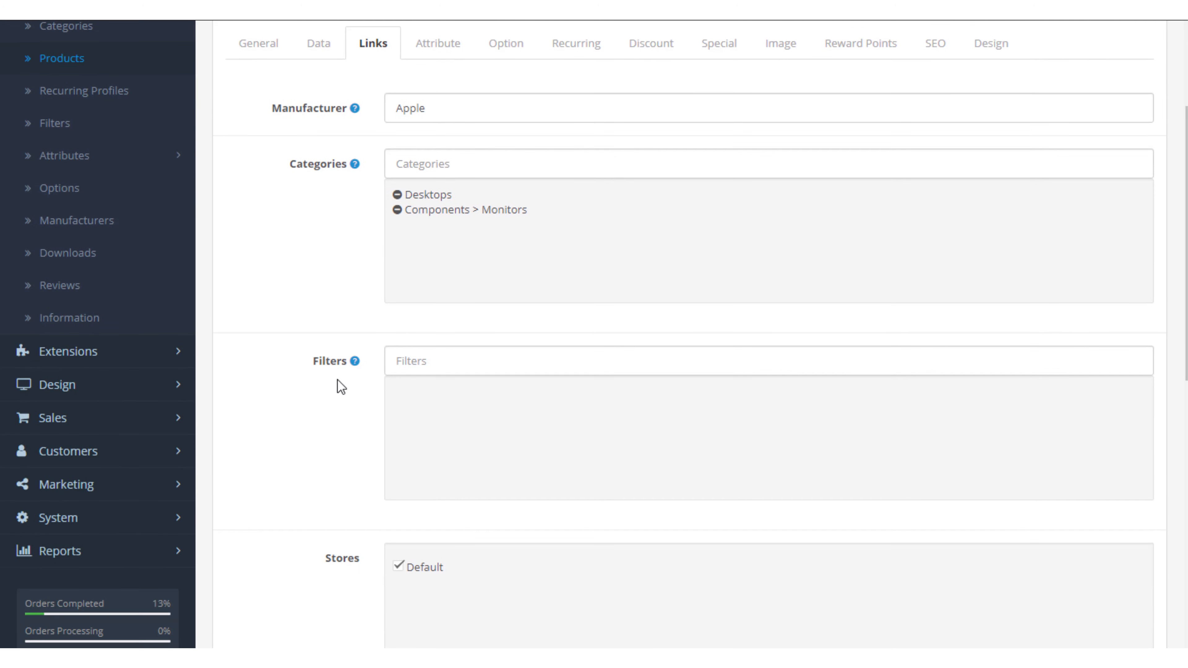
scroll(552, 429, "down", 3)
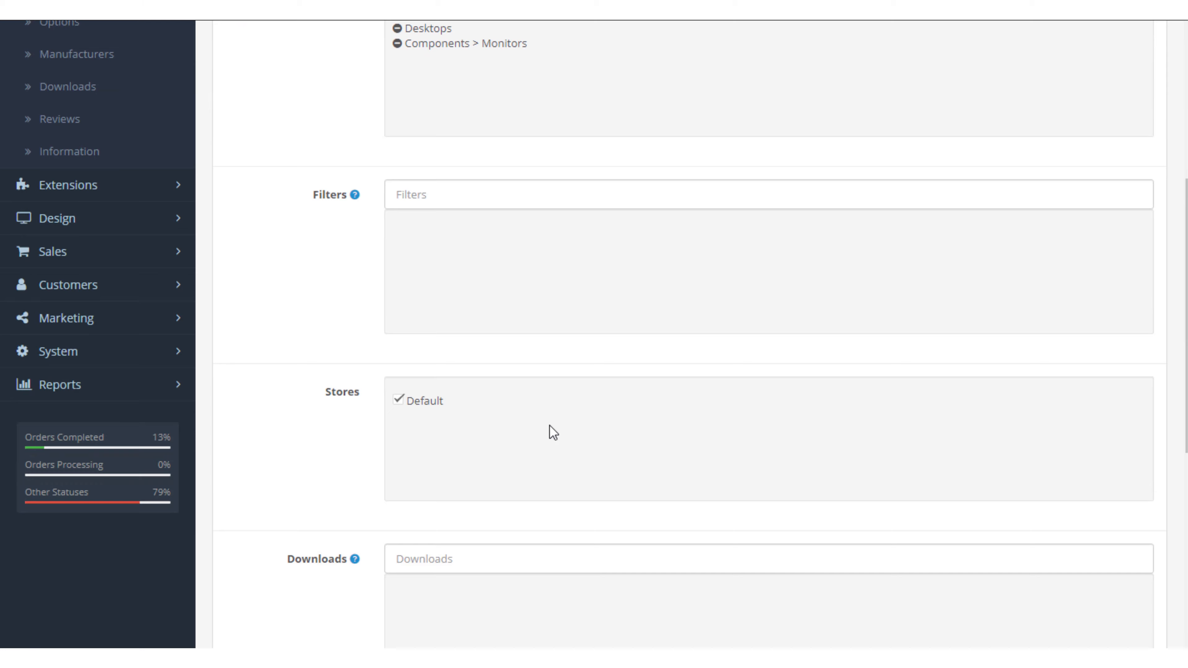
scroll(553, 430, "down", 3)
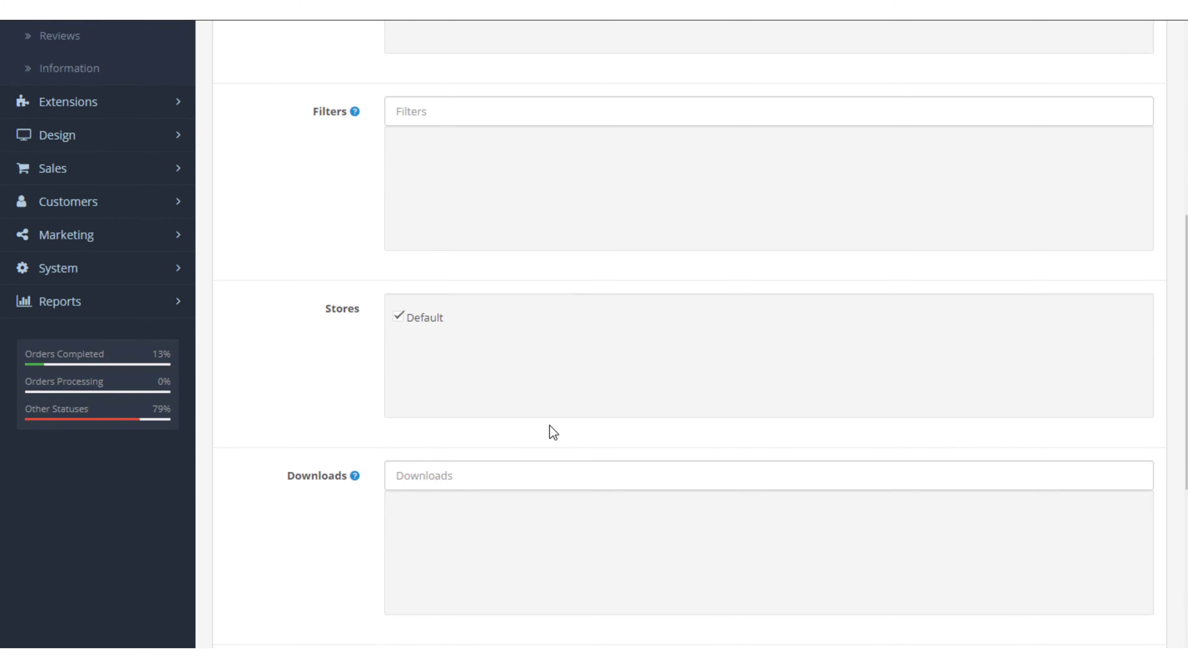
left_click(518, 390)
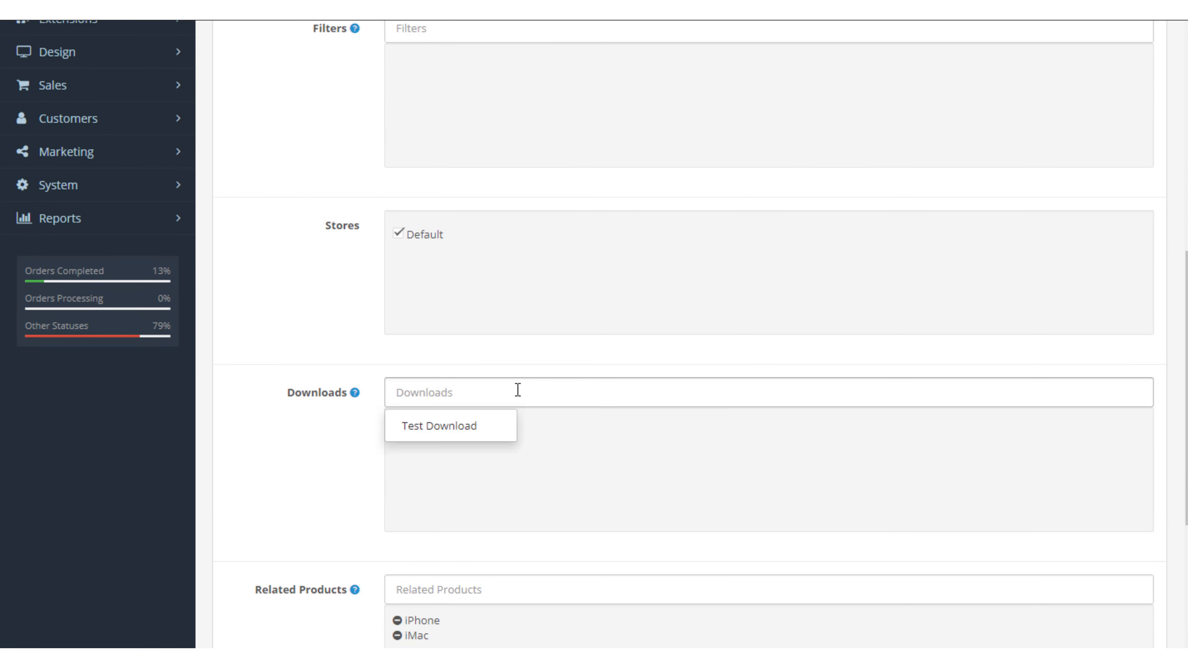
left_click(592, 436)
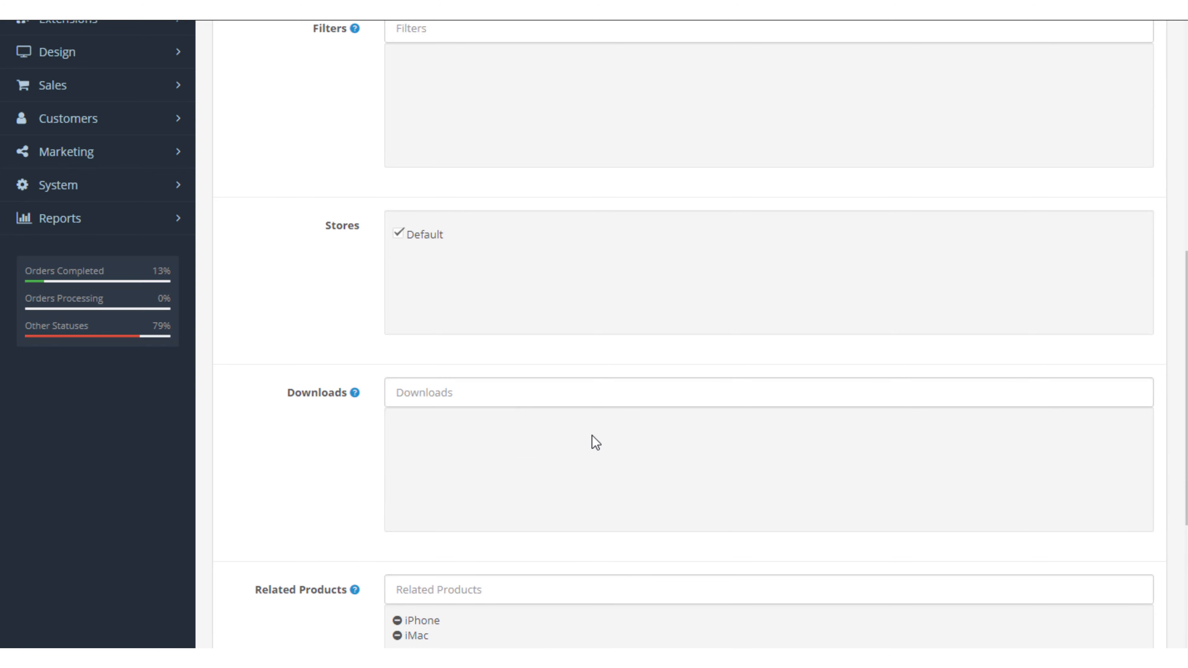
Add Canon EOS 5D to the product's related products
scroll(592, 438, "down", 5)
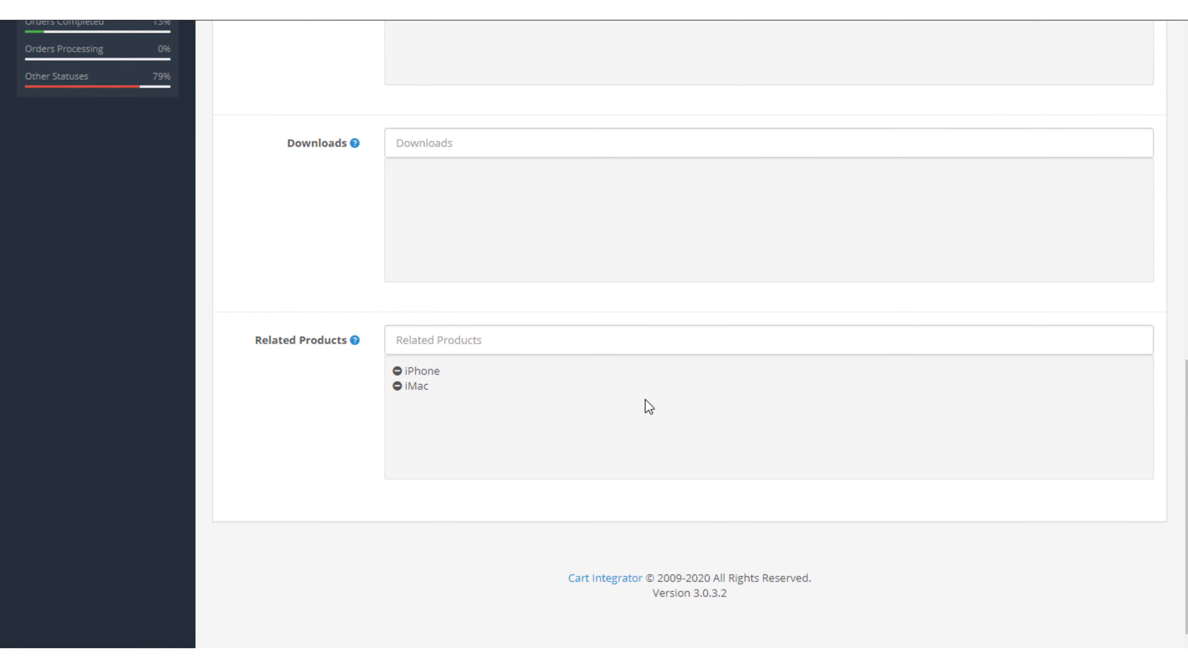
left_click(456, 329)
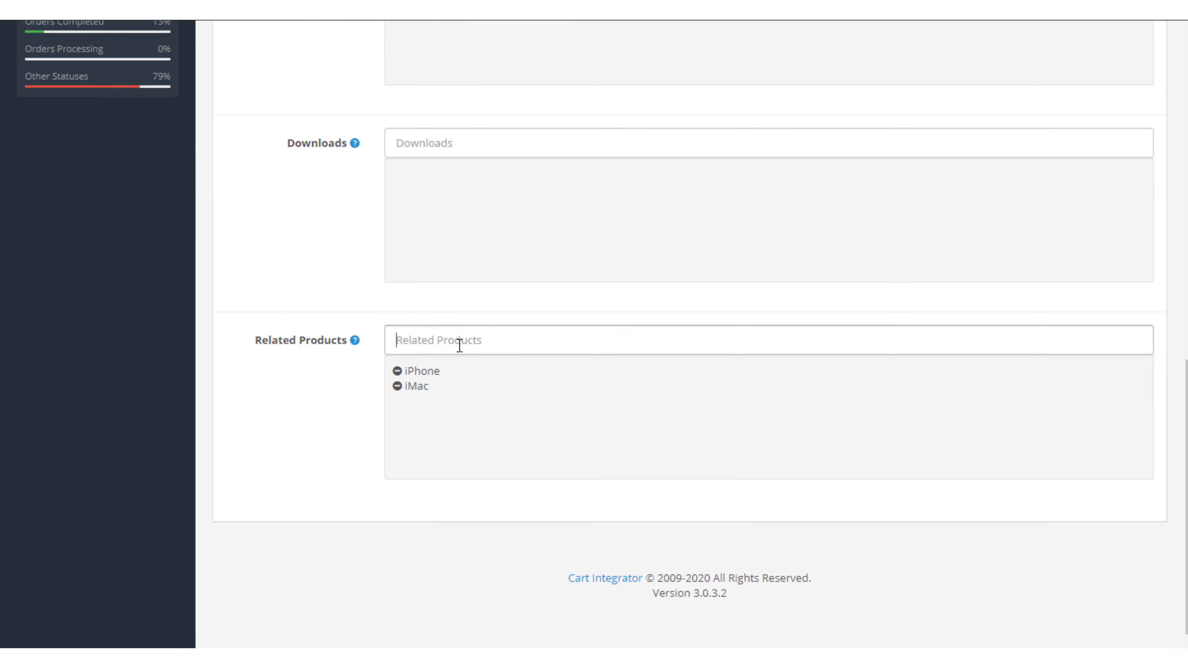
left_click(438, 398)
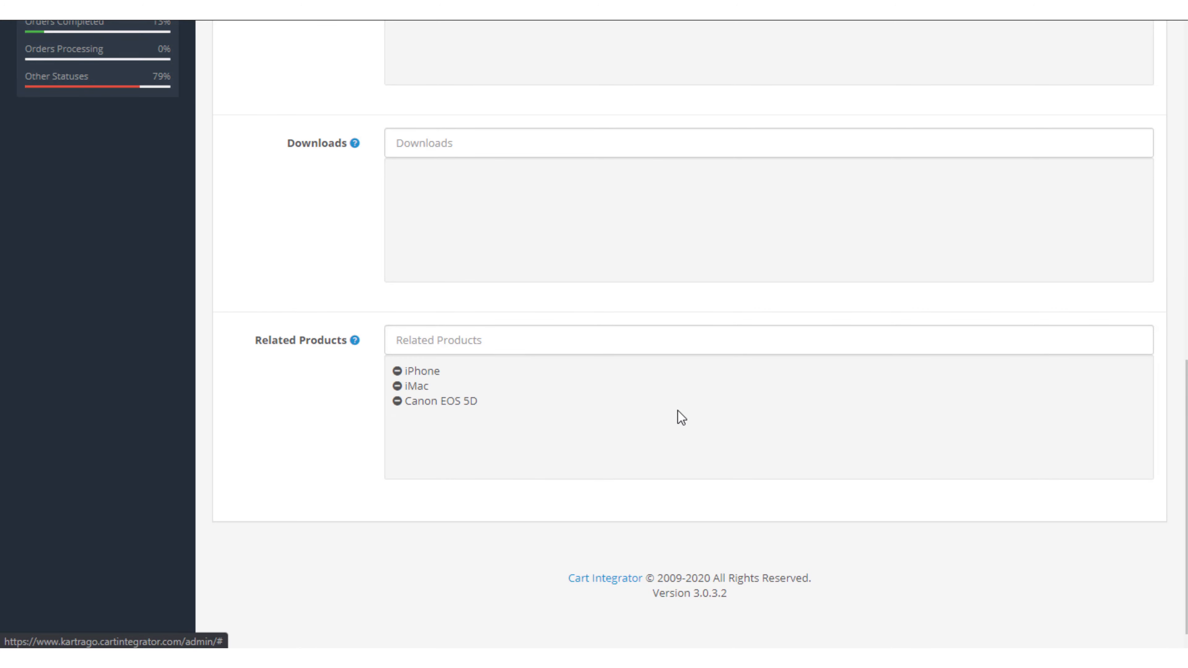
View the product's Attribute settings, then examine its Date & Time, Checkbox, Textarea, Radio and Select options
scroll(623, 358, "up", 15)
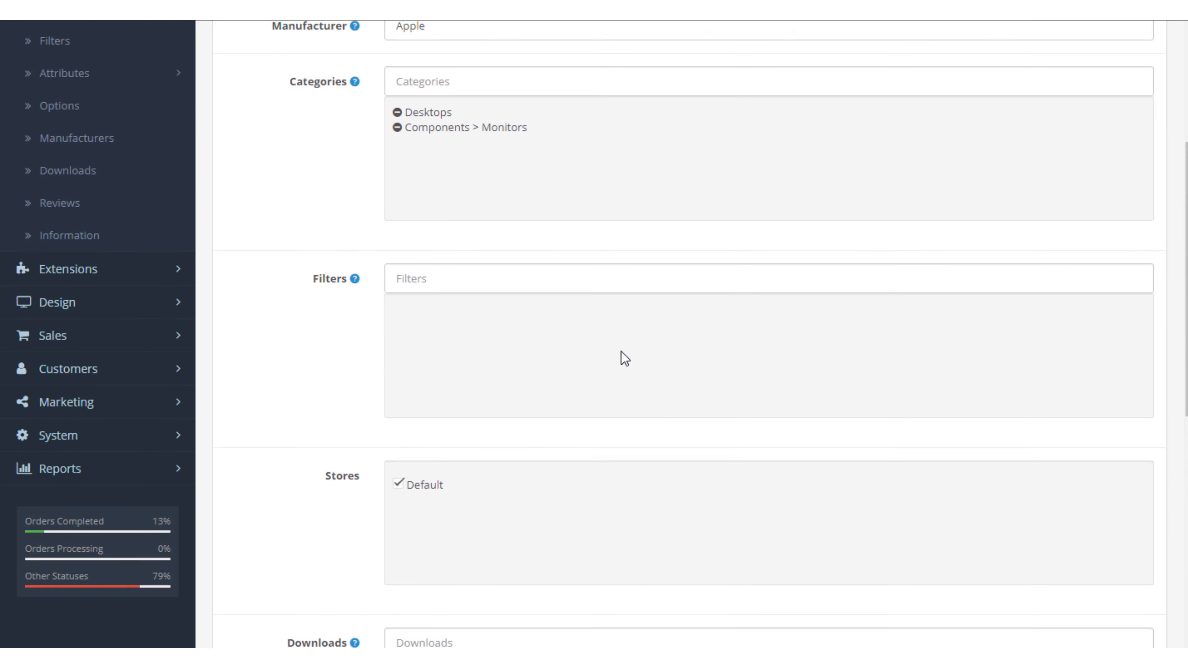
left_click(449, 216)
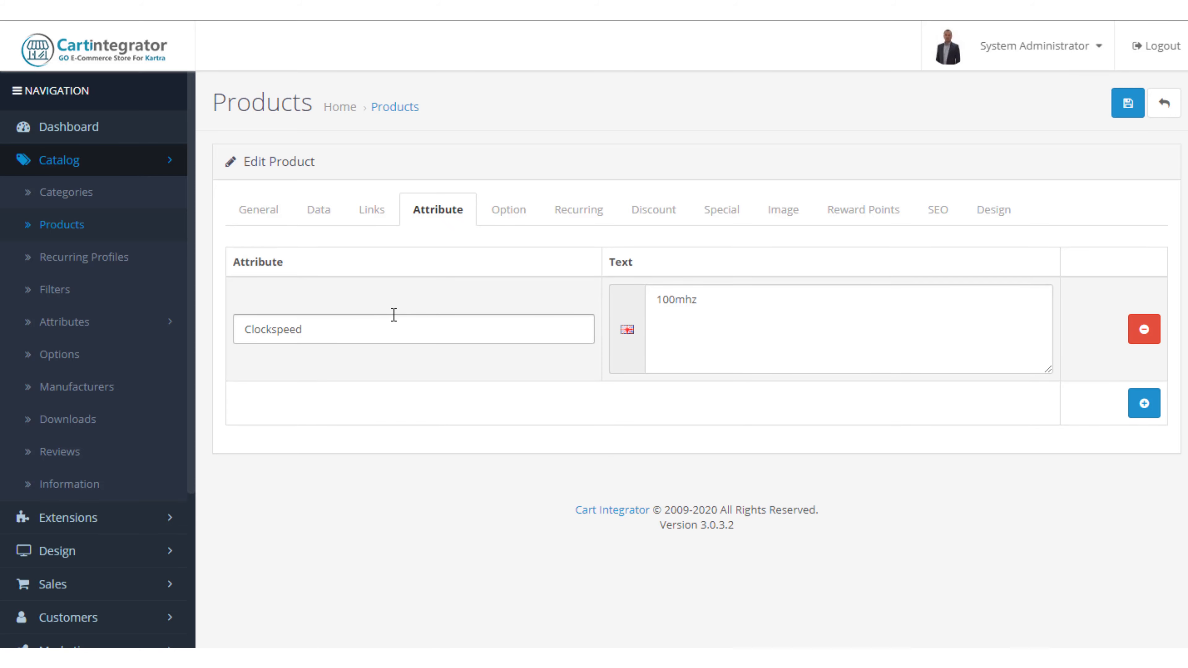
left_click(509, 220)
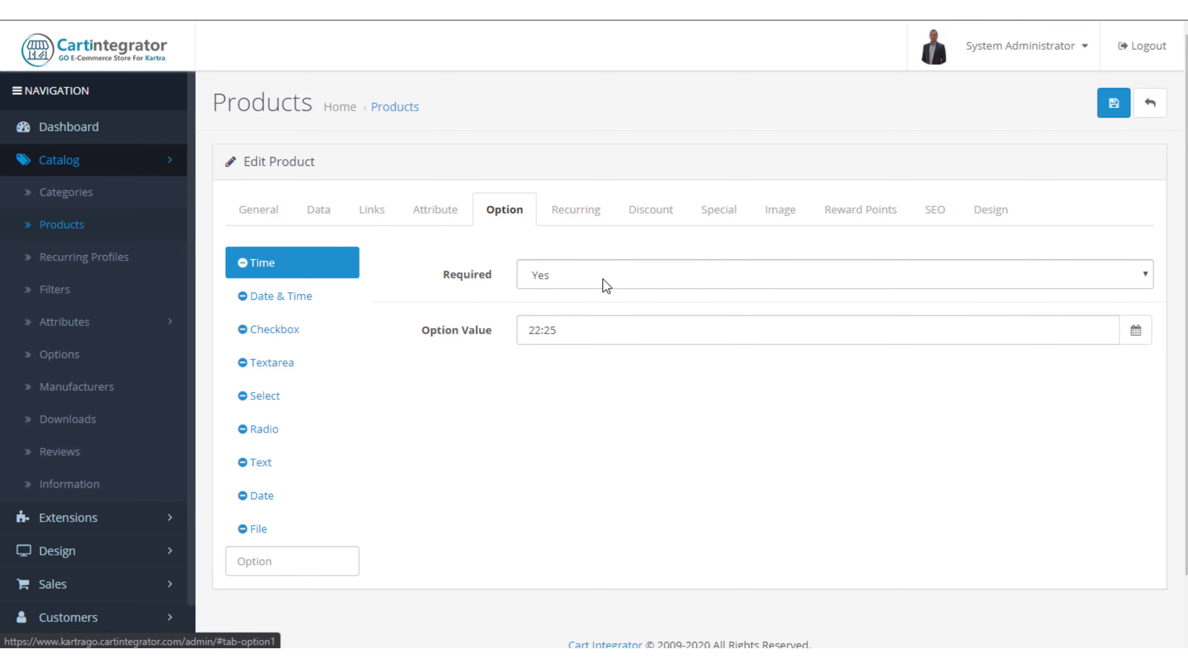
left_click(292, 308)
left_click(281, 333)
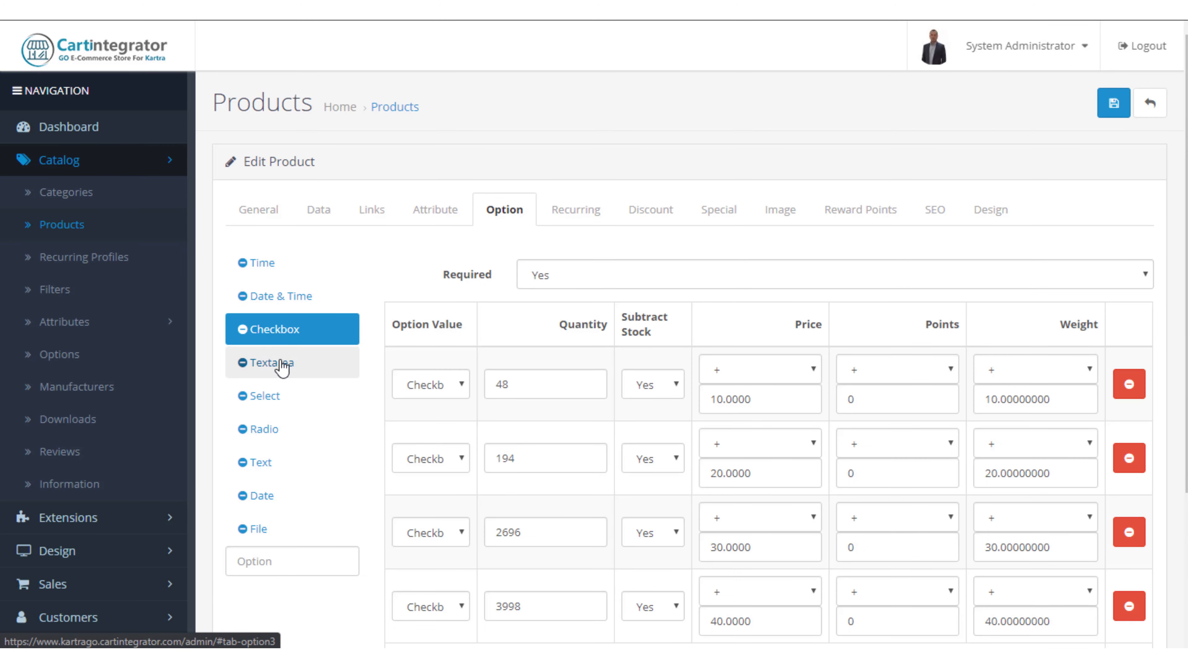
left_click(277, 373)
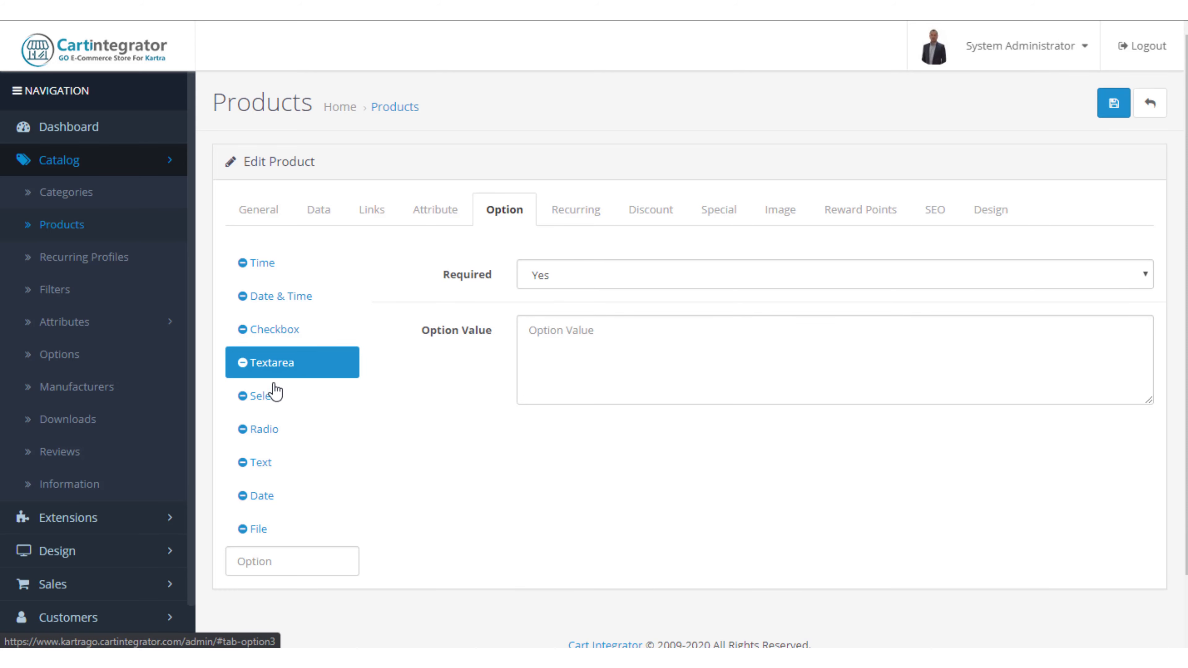
left_click(273, 402)
left_click(266, 436)
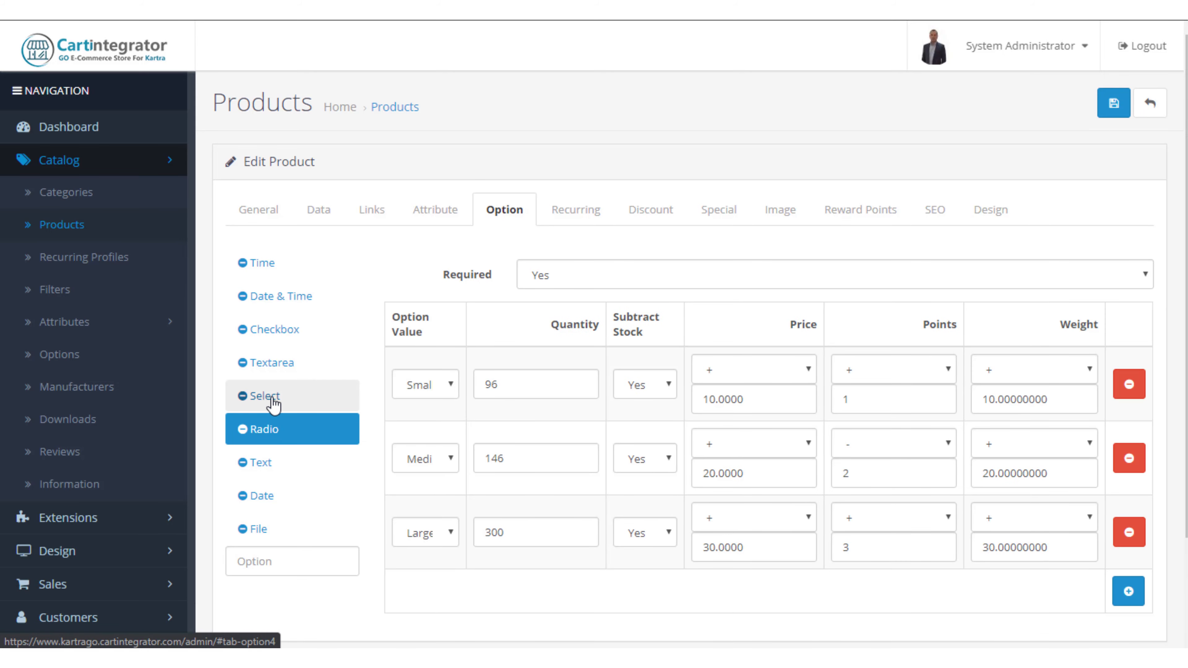
left_click(267, 398)
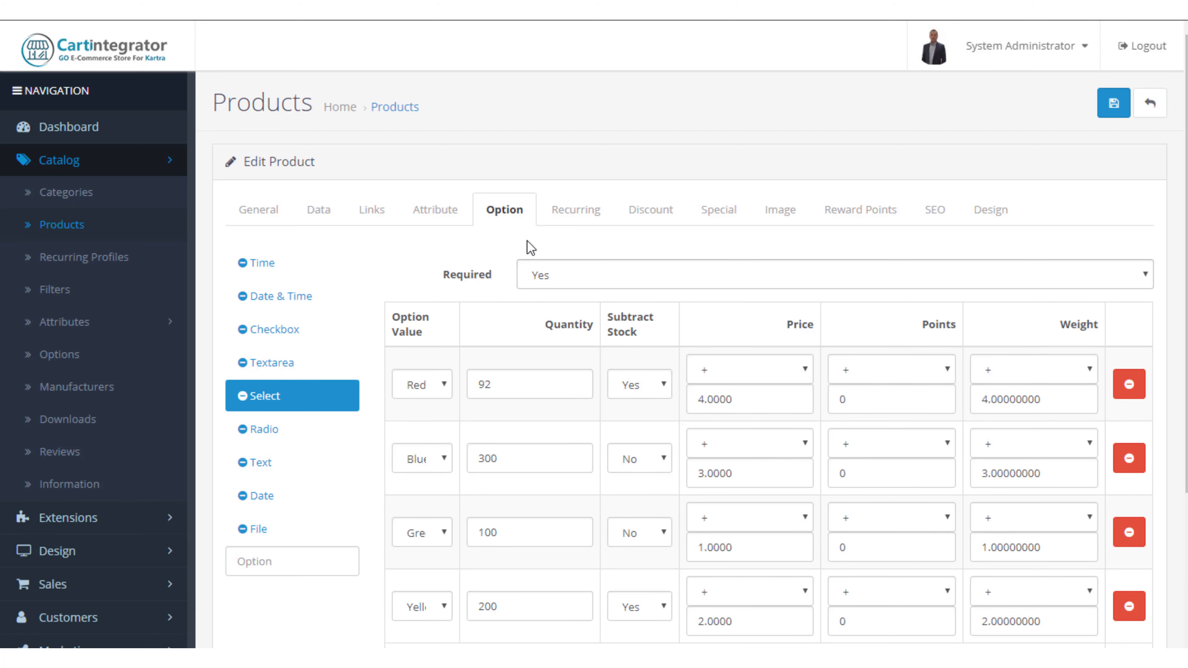
View the product's Recurring settings, then examine the customer group choices in its Discount settings
left_click(575, 219)
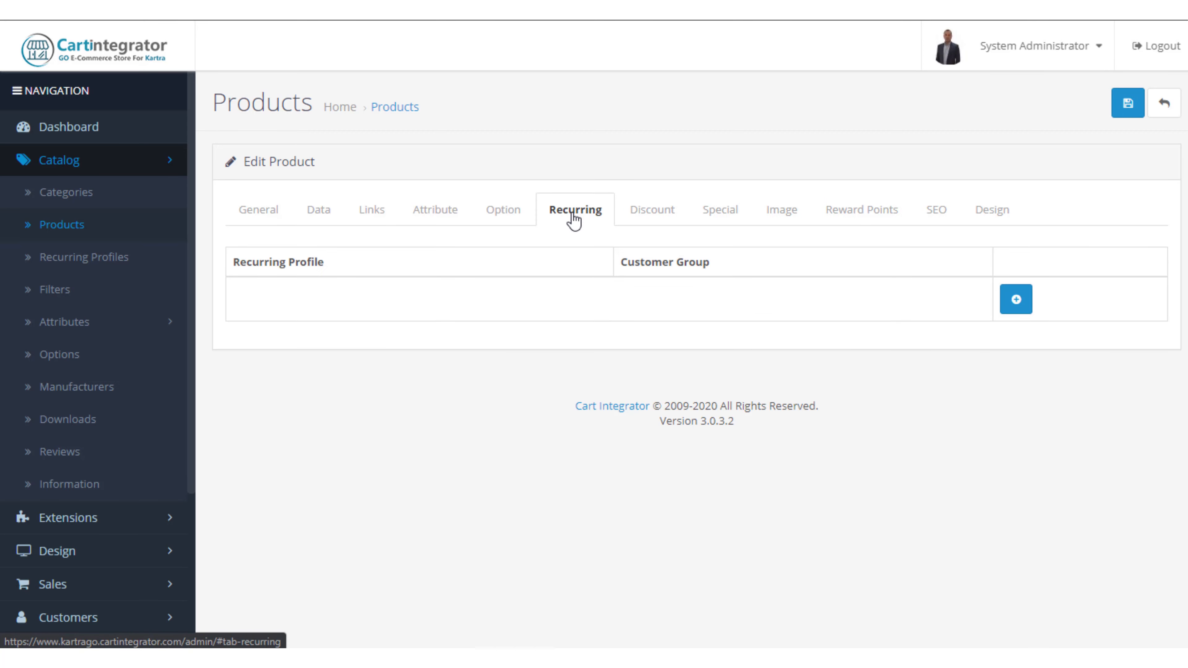
left_click(648, 219)
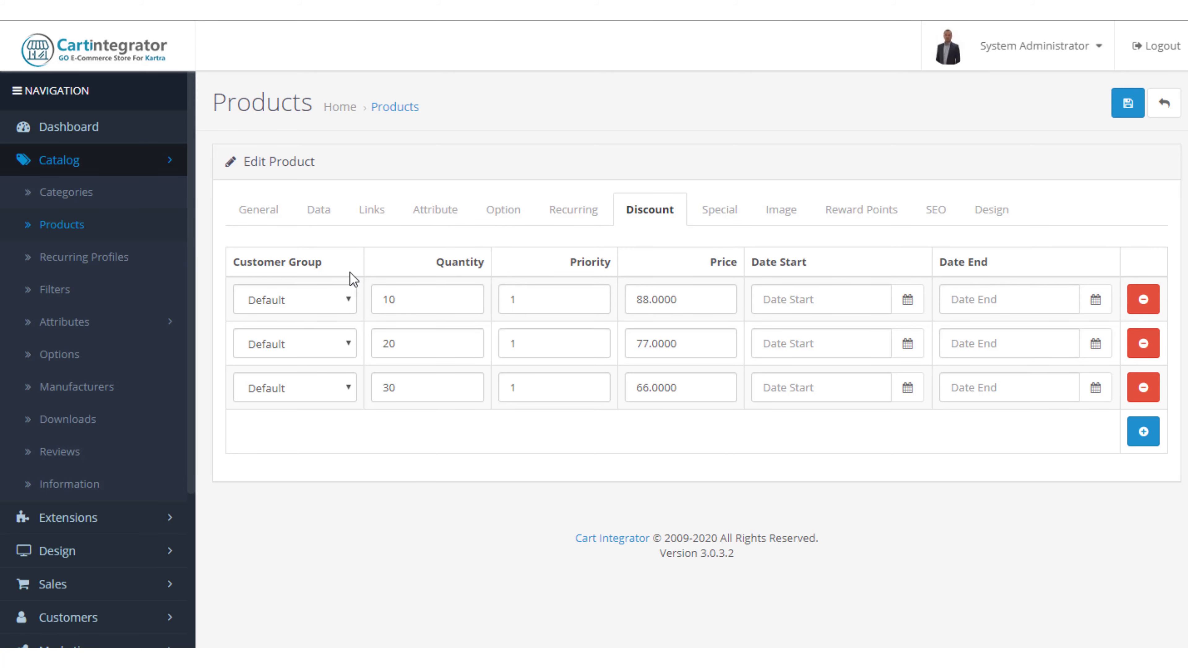
left_click(342, 300)
left_click(342, 300)
left_click(339, 340)
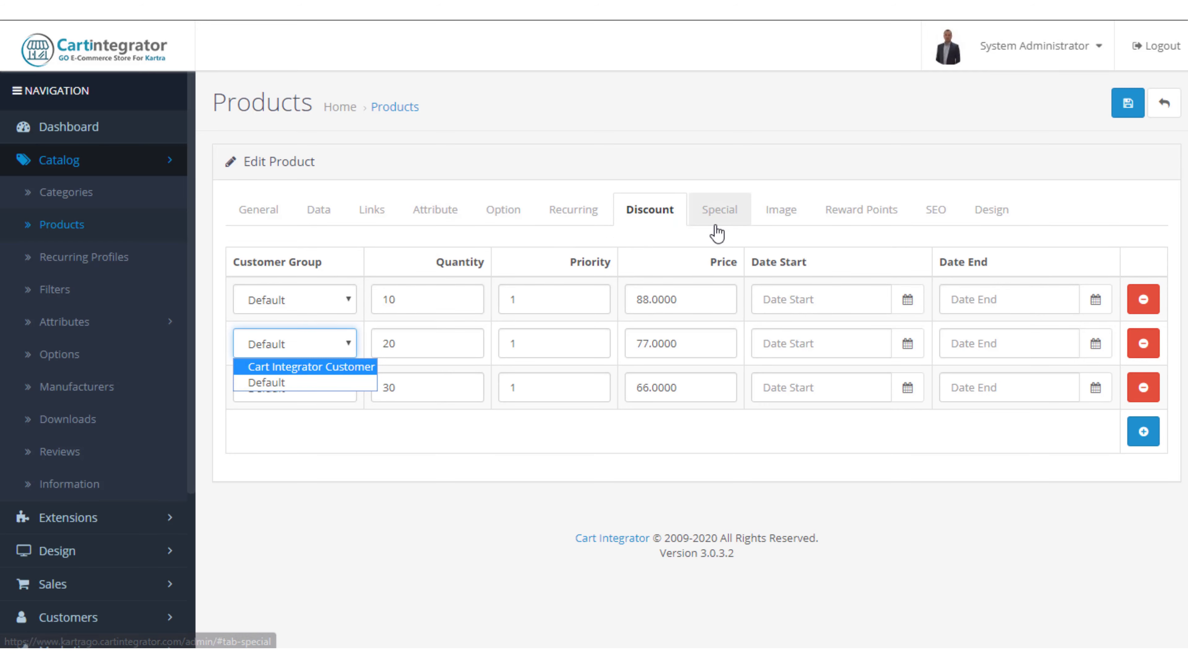
left_click(668, 233)
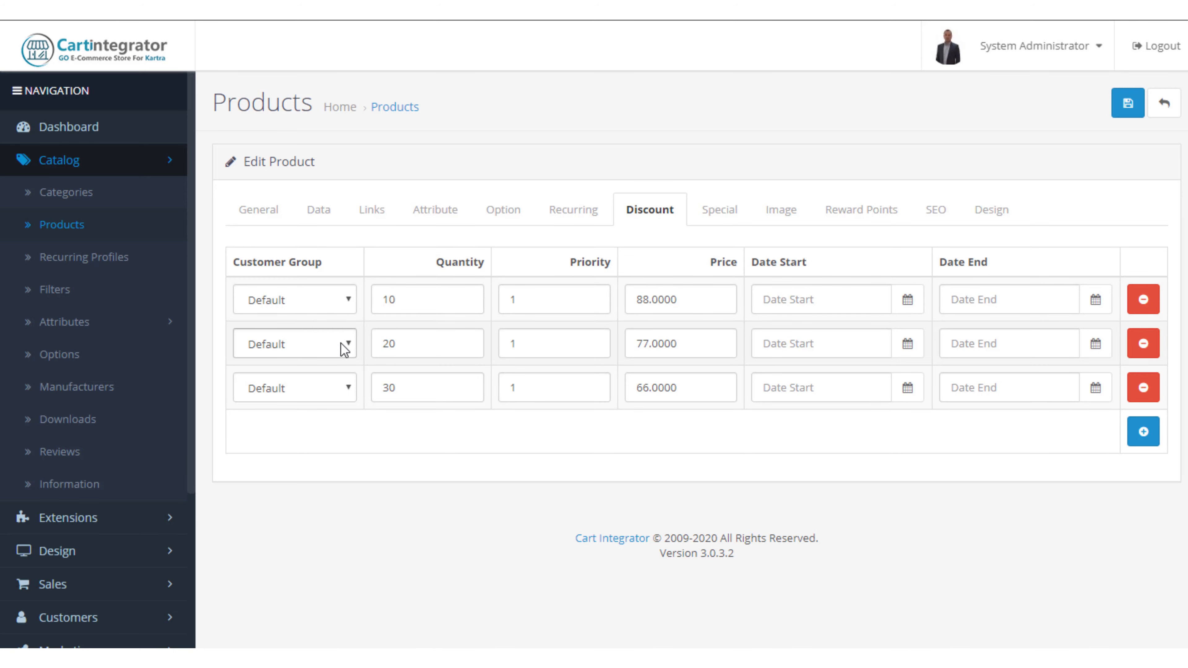
Compare the product's Special pricing settings with its Discount settings, including the discount start and end date fields
left_click(732, 216)
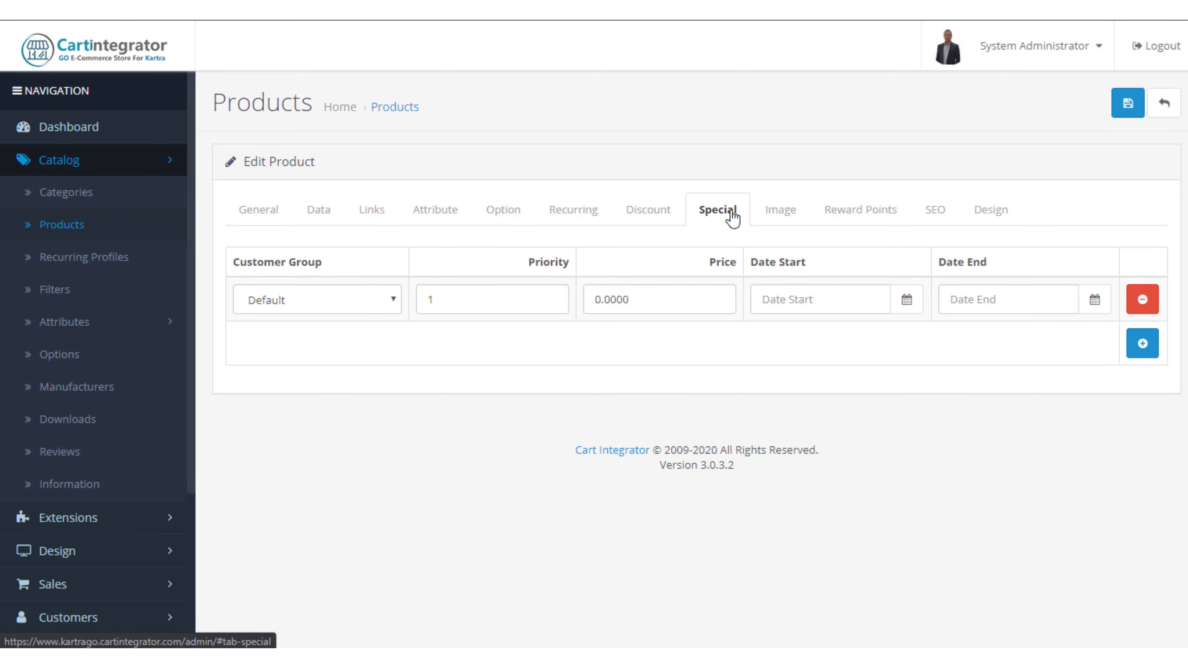
left_click(647, 219)
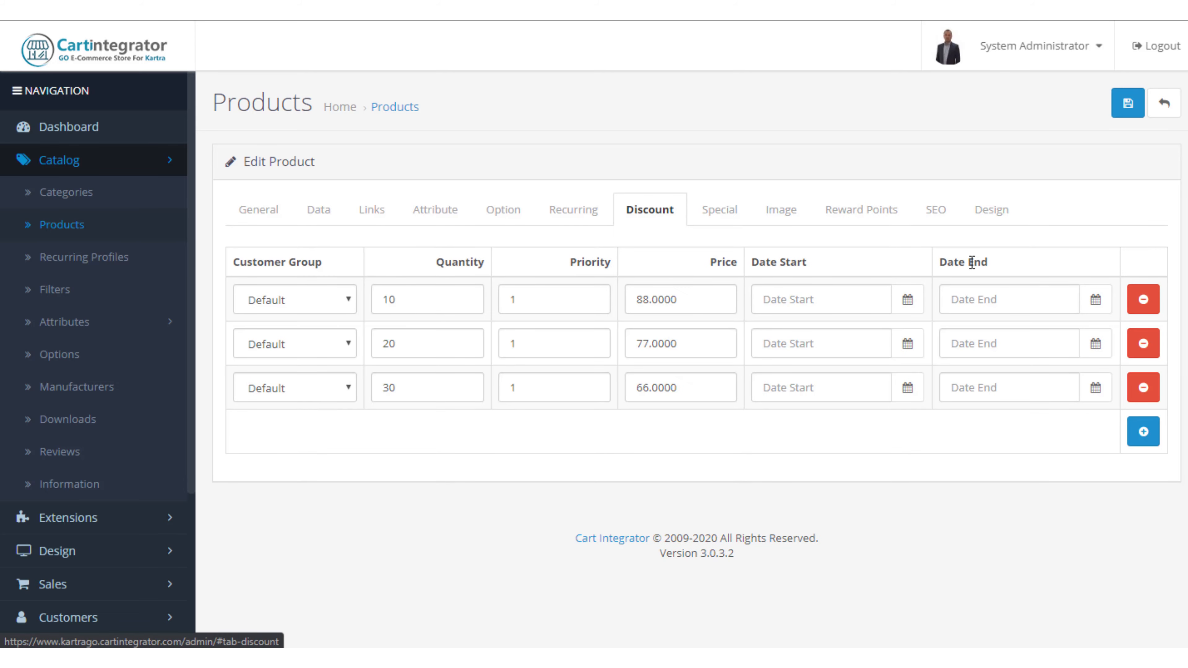
left_click(837, 292)
left_click(985, 290)
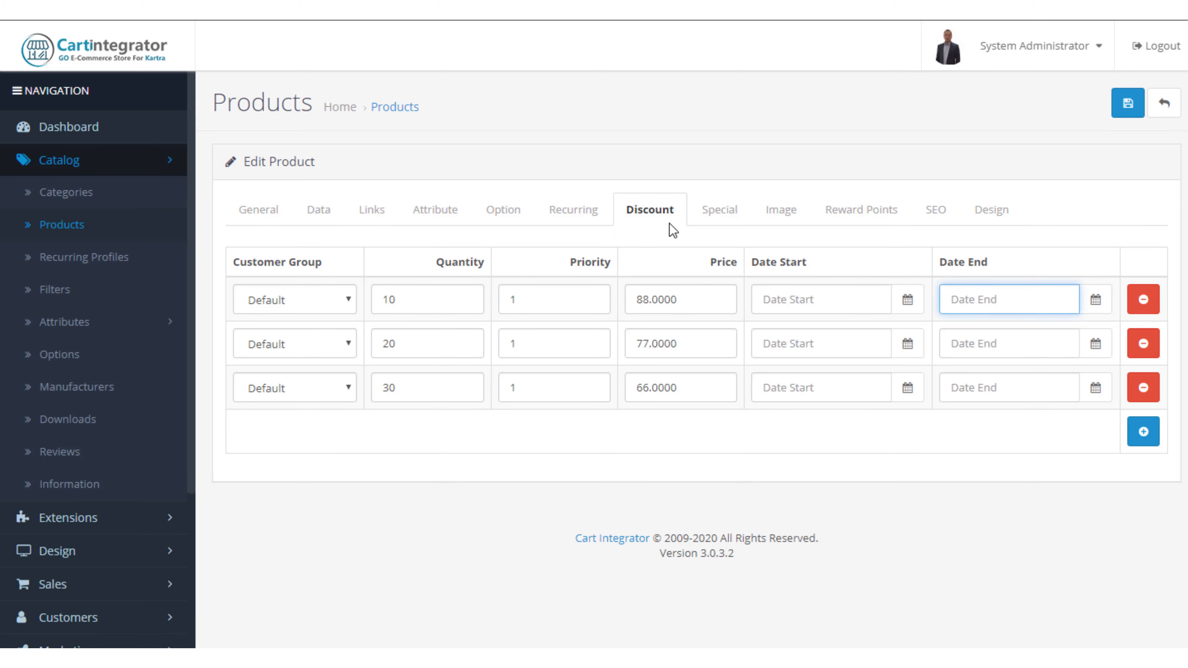
left_click(721, 216)
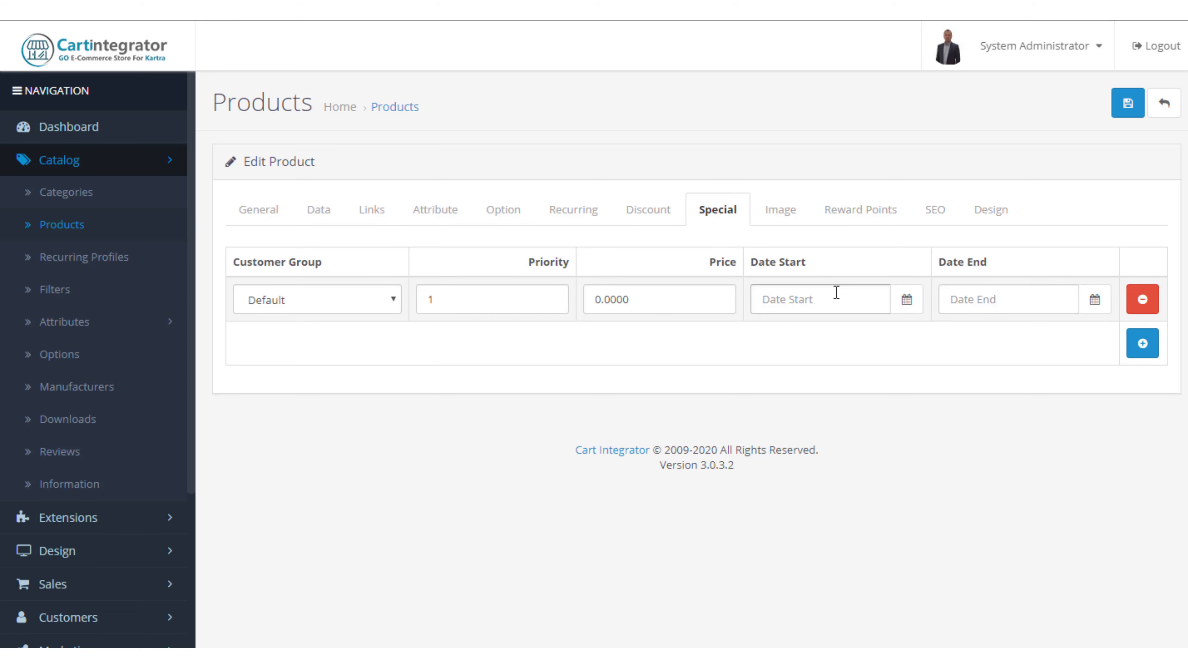
Review the product's main and additional images, then examine its Reward Points settings
left_click(791, 212)
scroll(663, 349, "down", 5)
scroll(661, 346, "up", 6)
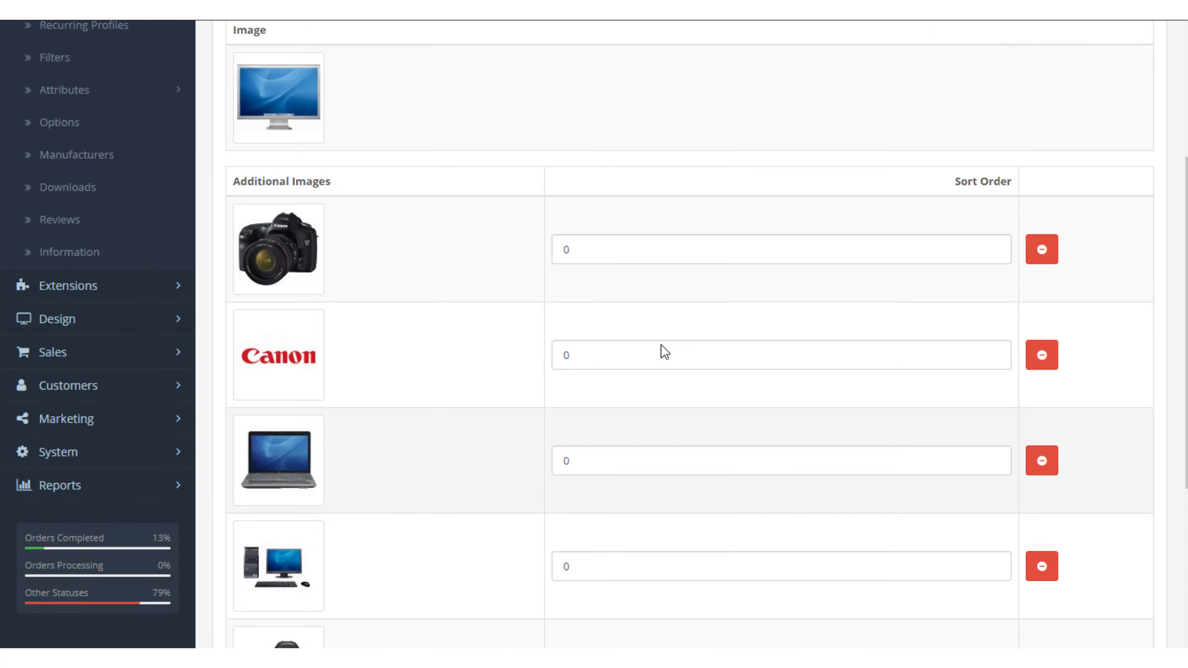
left_click(860, 225)
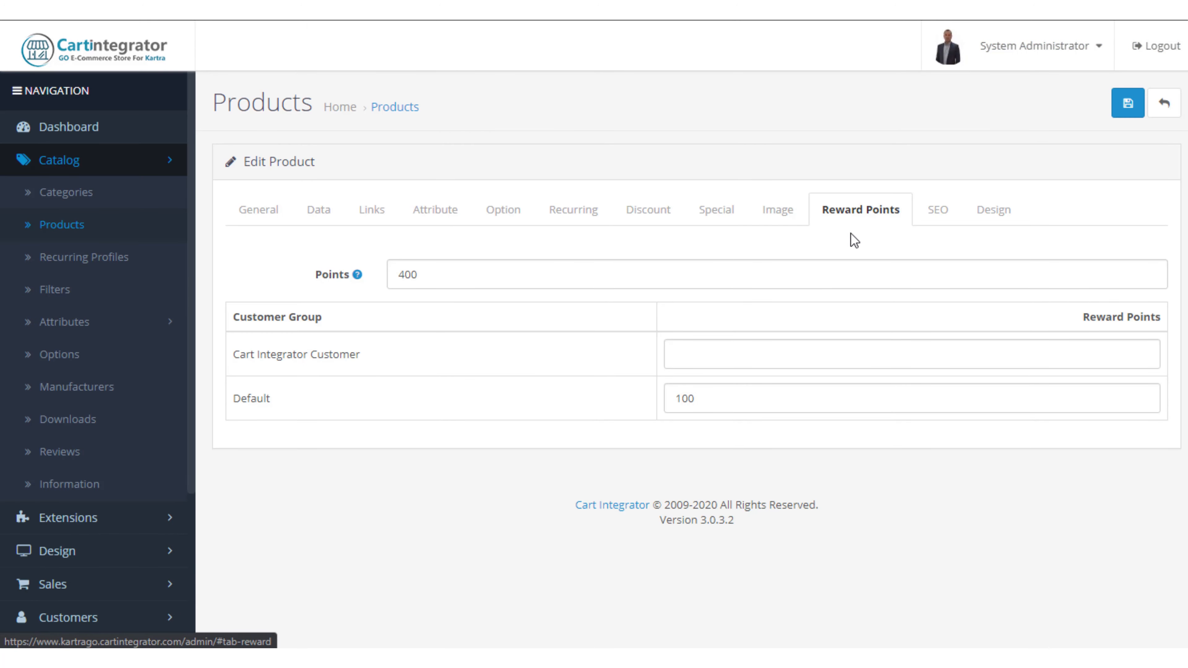
left_click_drag(817, 263, 320, 295)
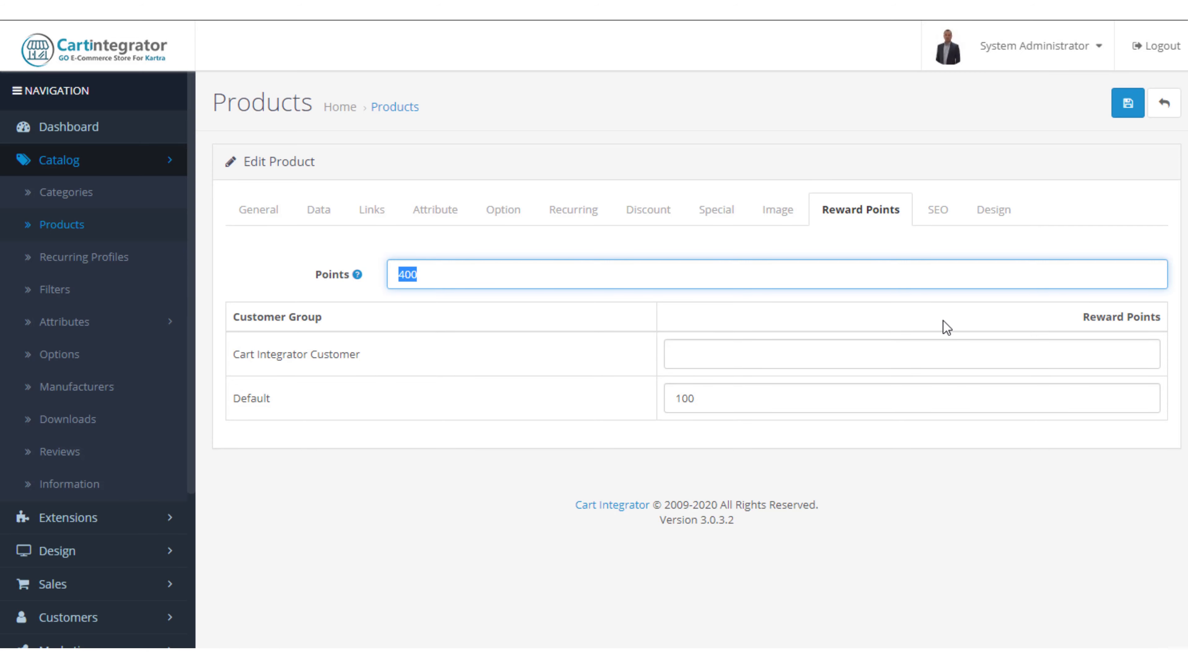
Examine the product's SEO keyword for the Default store, then view its Design settings
left_click(936, 213)
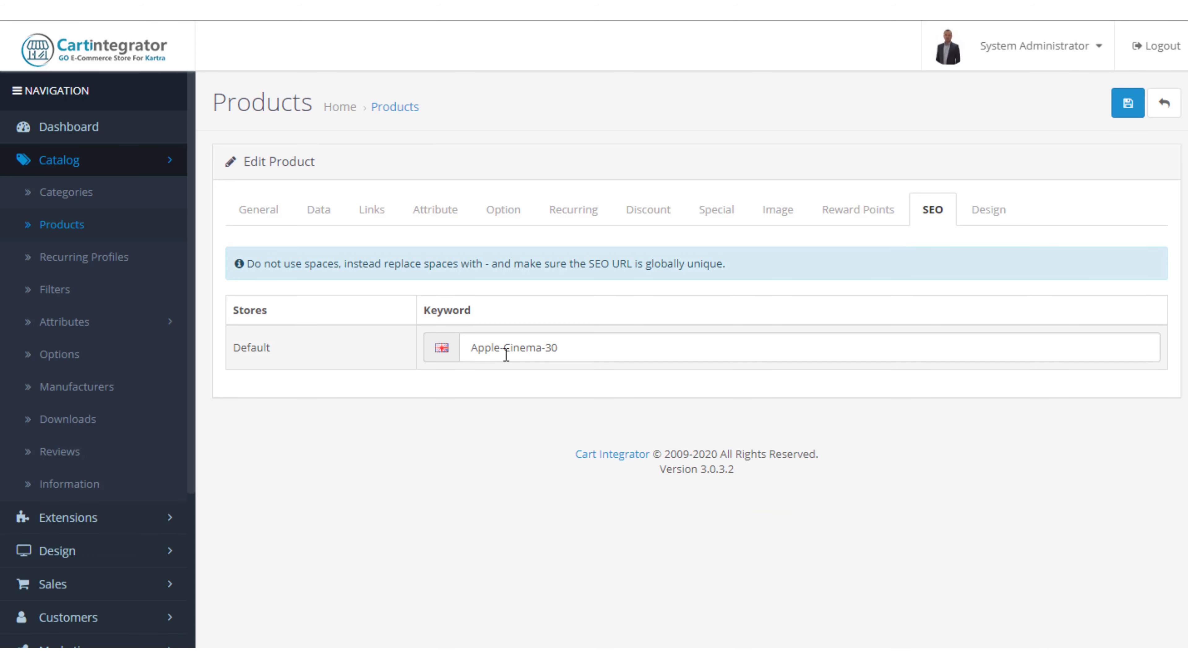
left_click(553, 346)
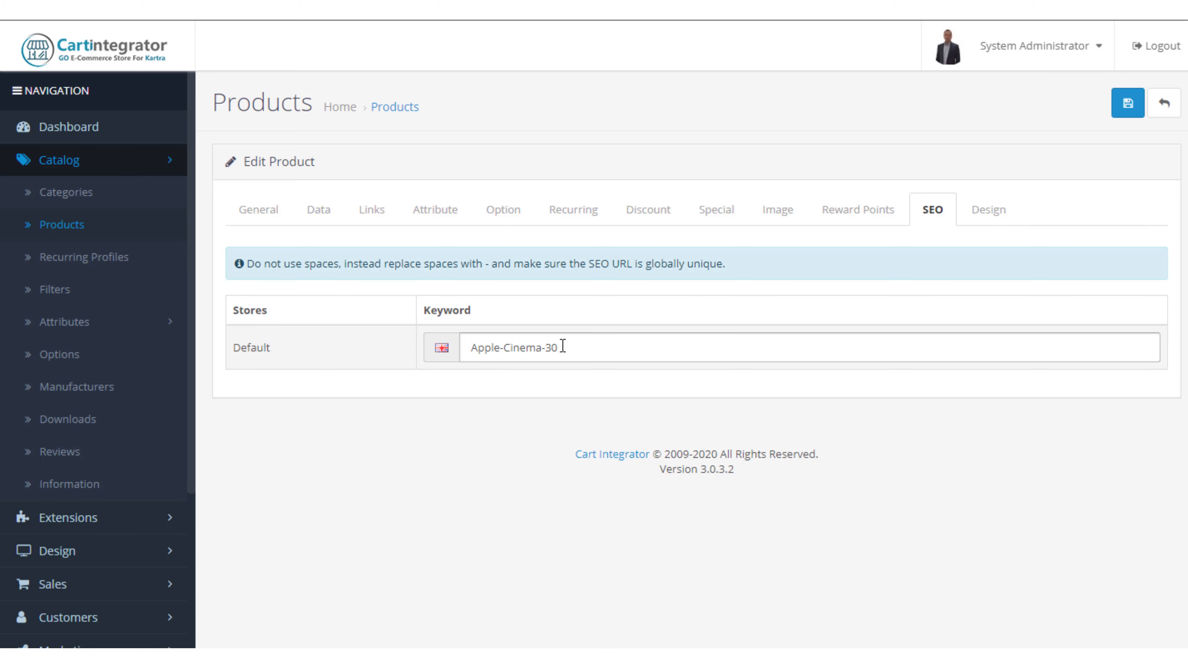
left_click(993, 222)
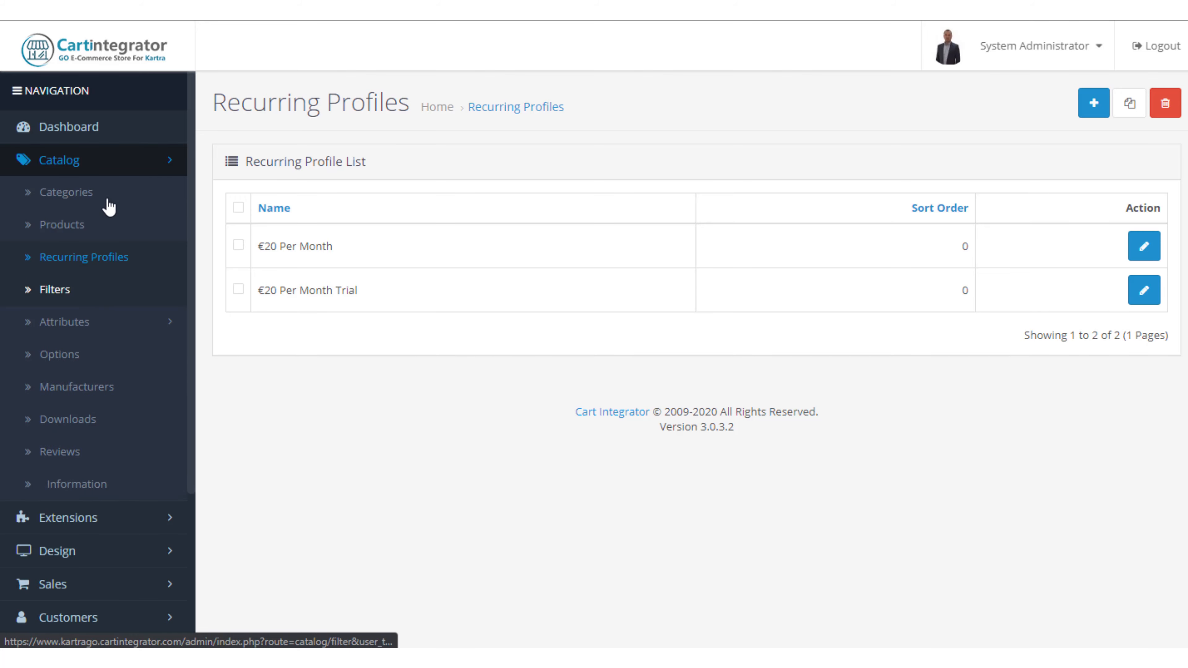
Open the catalog's Information list, then look at the matching Information links in the storefront footer
left_click(78, 485)
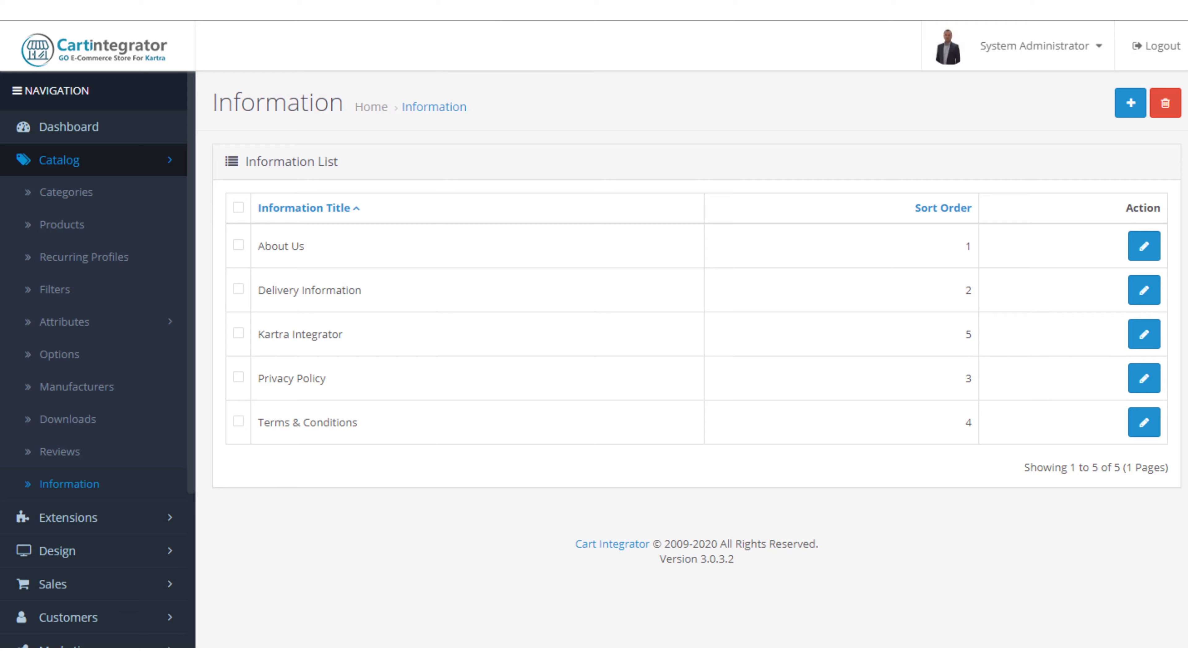
left_click(460, 8)
scroll(432, 337, "down", 9)
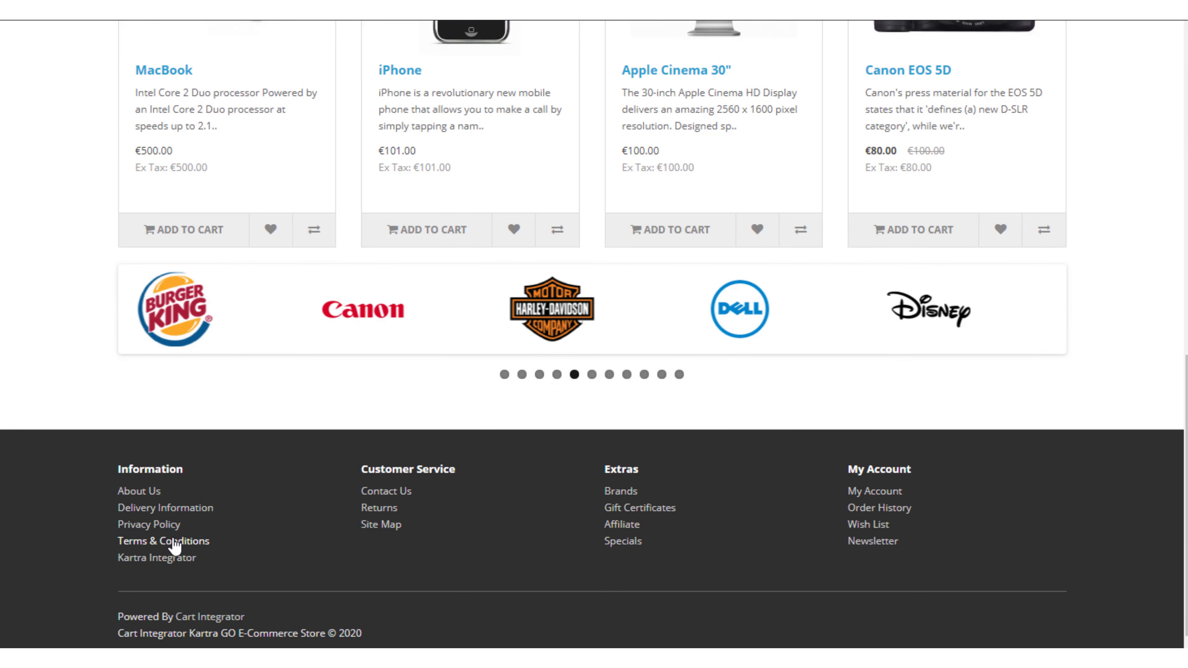
View the About Us and Delivery Information pages on the storefront, then return to About Us
left_click(136, 498)
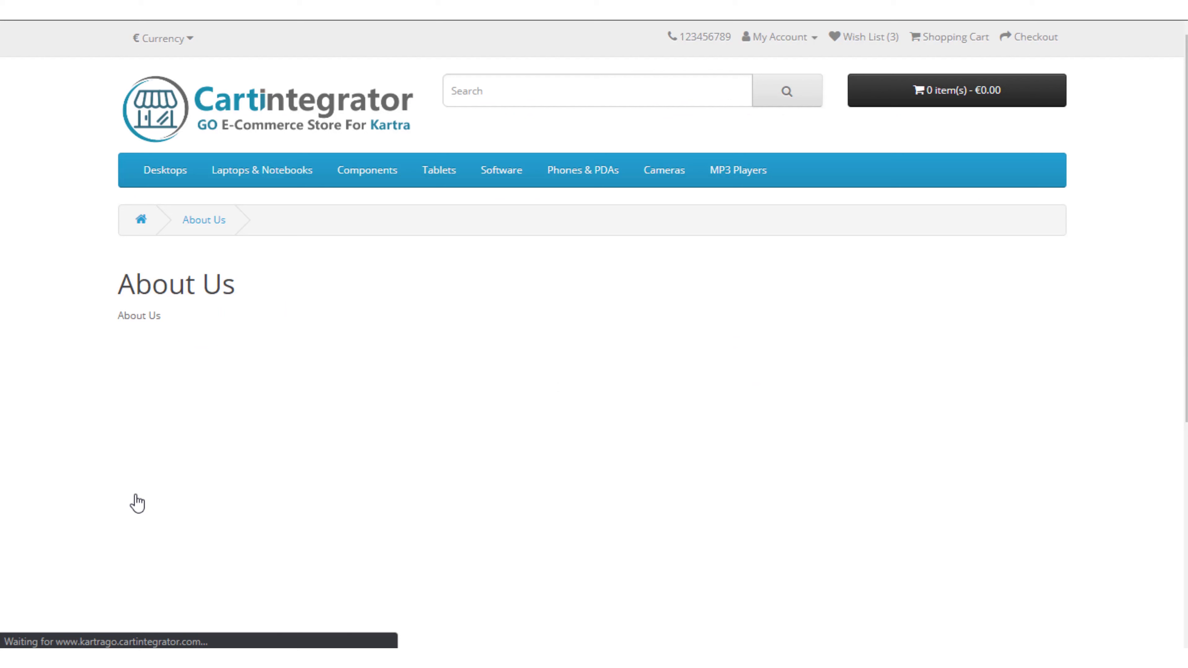
scroll(188, 470, "down", 5)
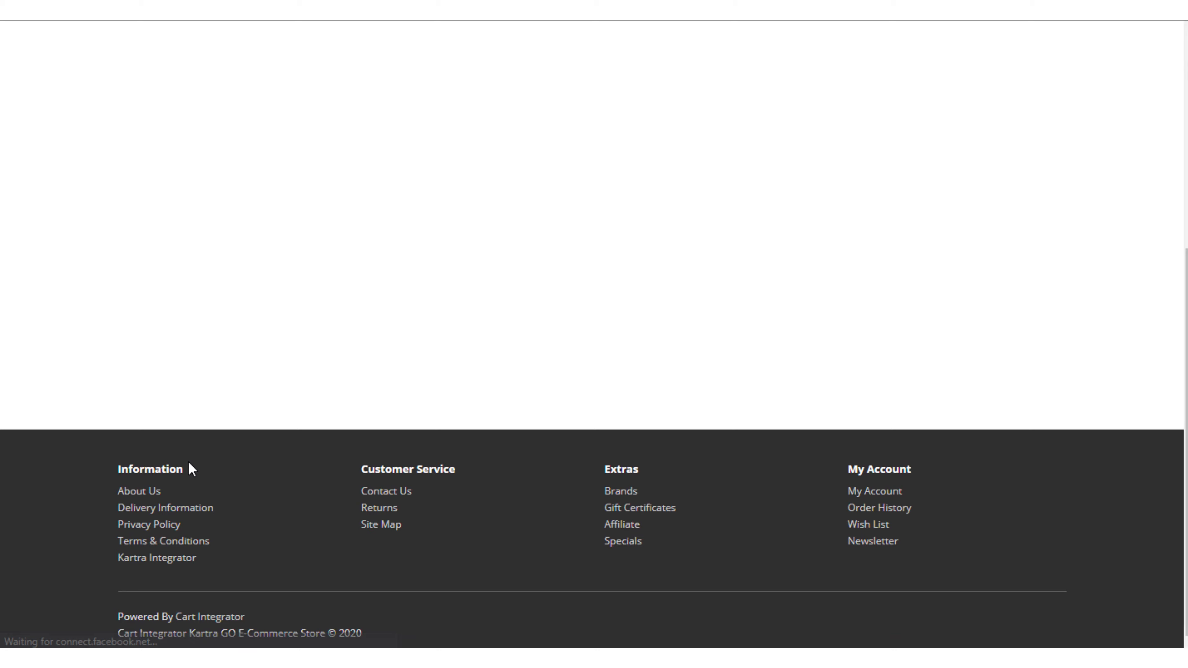
left_click(159, 511)
scroll(193, 521, "down", 5)
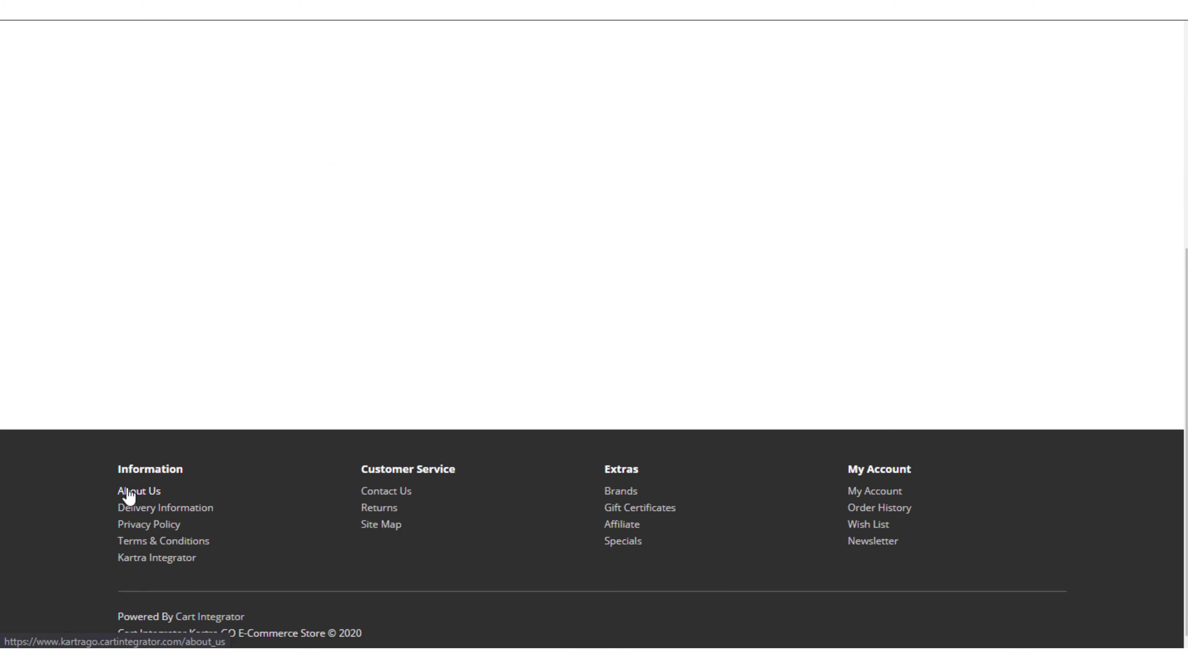
left_click(124, 492)
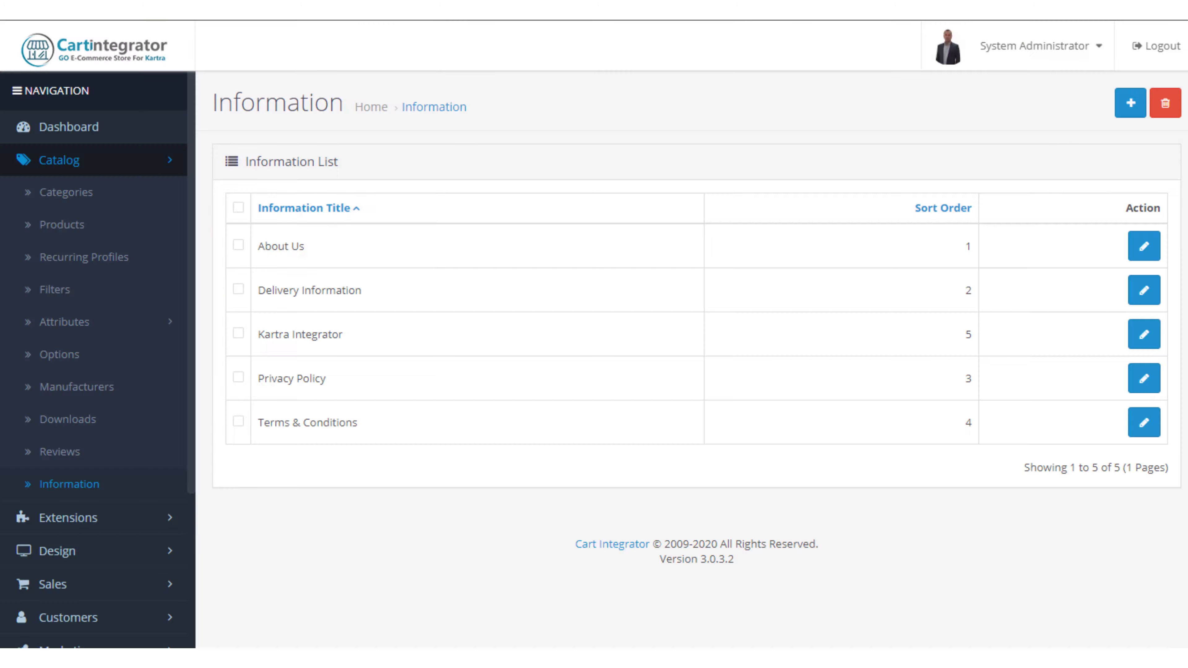
Replace the About Us information page's description with "This is a test" and save the page
left_click(1145, 246)
left_click_drag(478, 435, 241, 431)
type("Th")
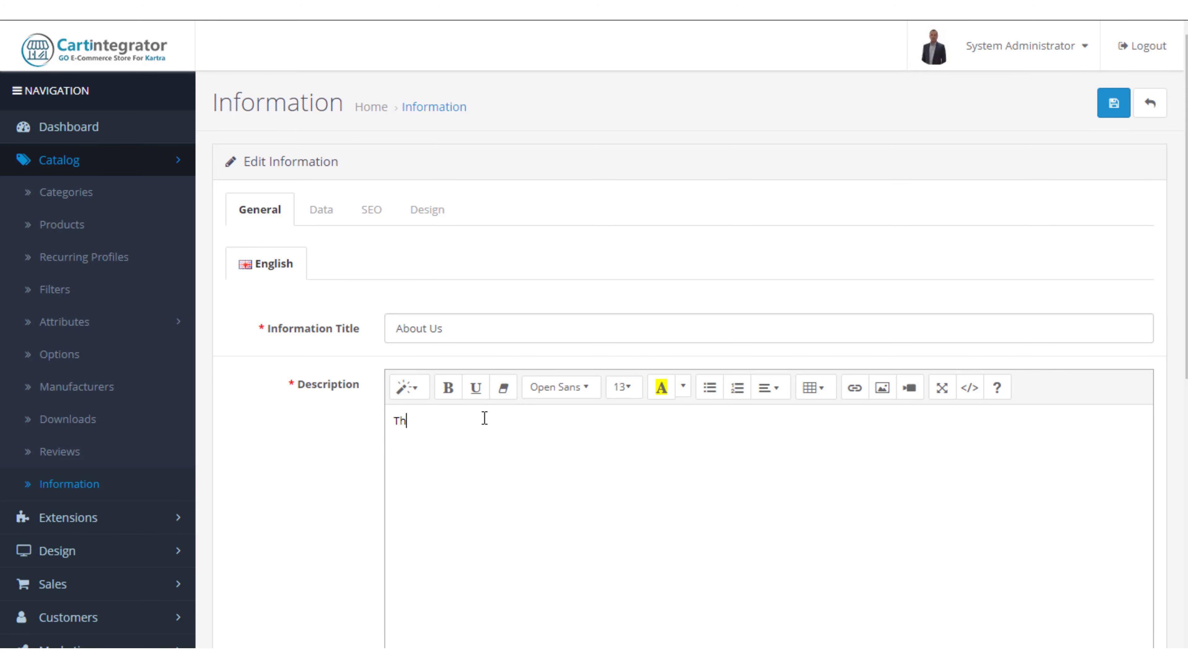
type("is is a test")
scroll(561, 428, "down", 5)
scroll(603, 431, "up", 5)
left_click(1114, 103)
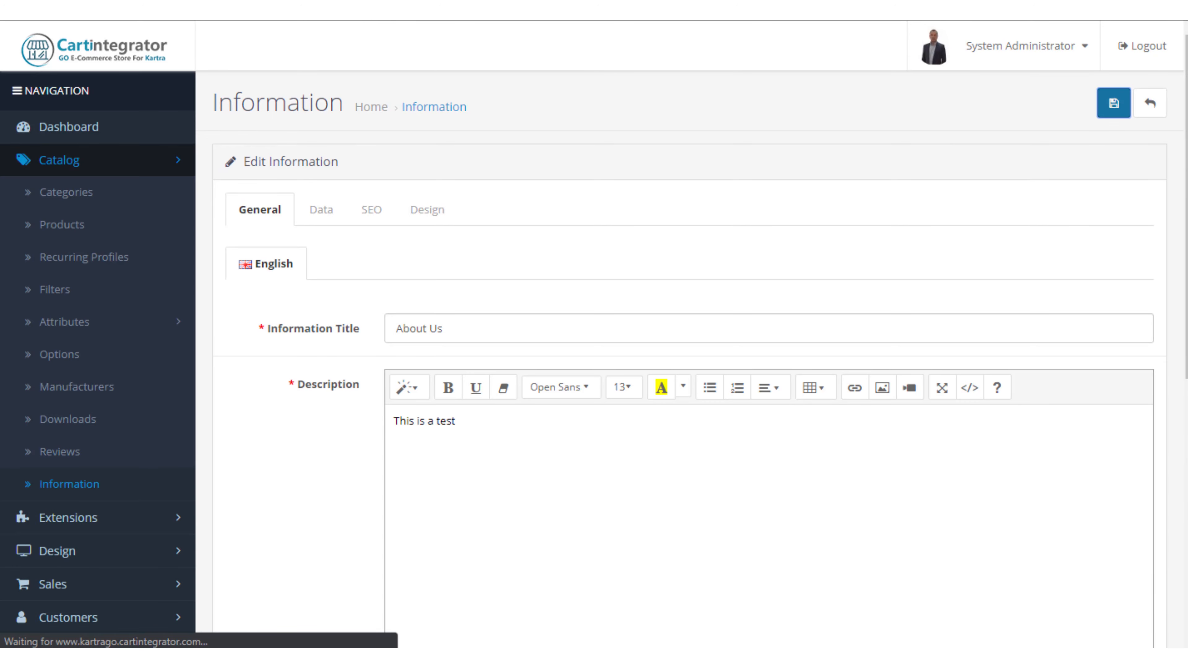
Reload the storefront's About Us page to check the edited description
left_click(363, 8)
right_click(474, 4)
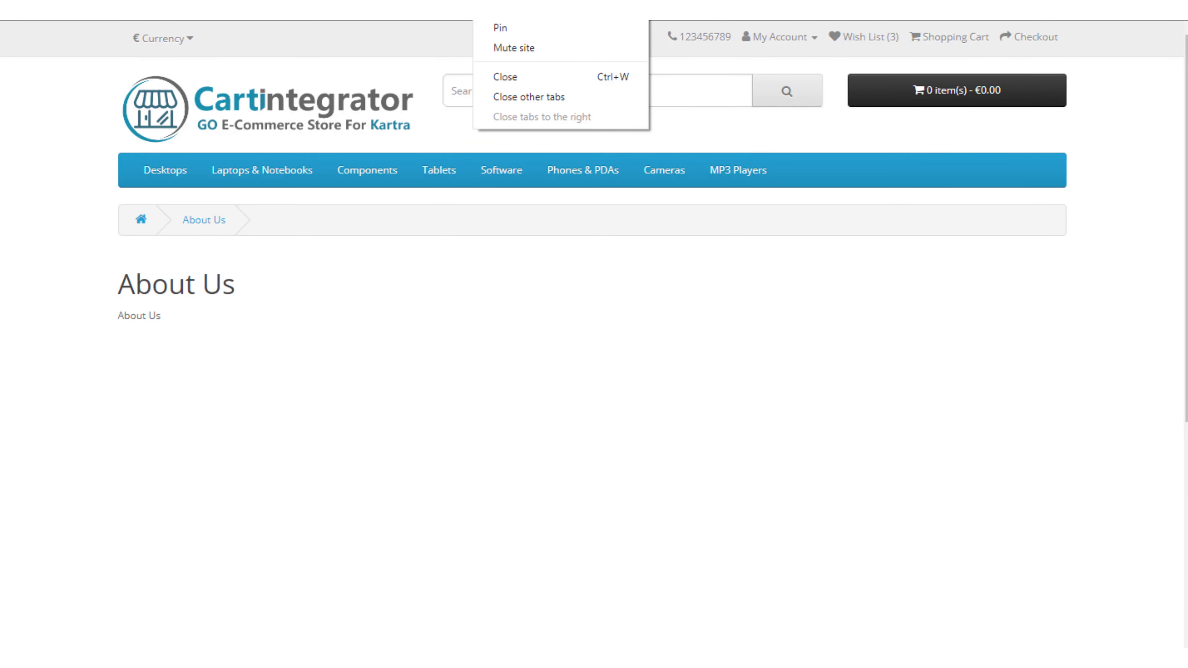
left_click(504, 2)
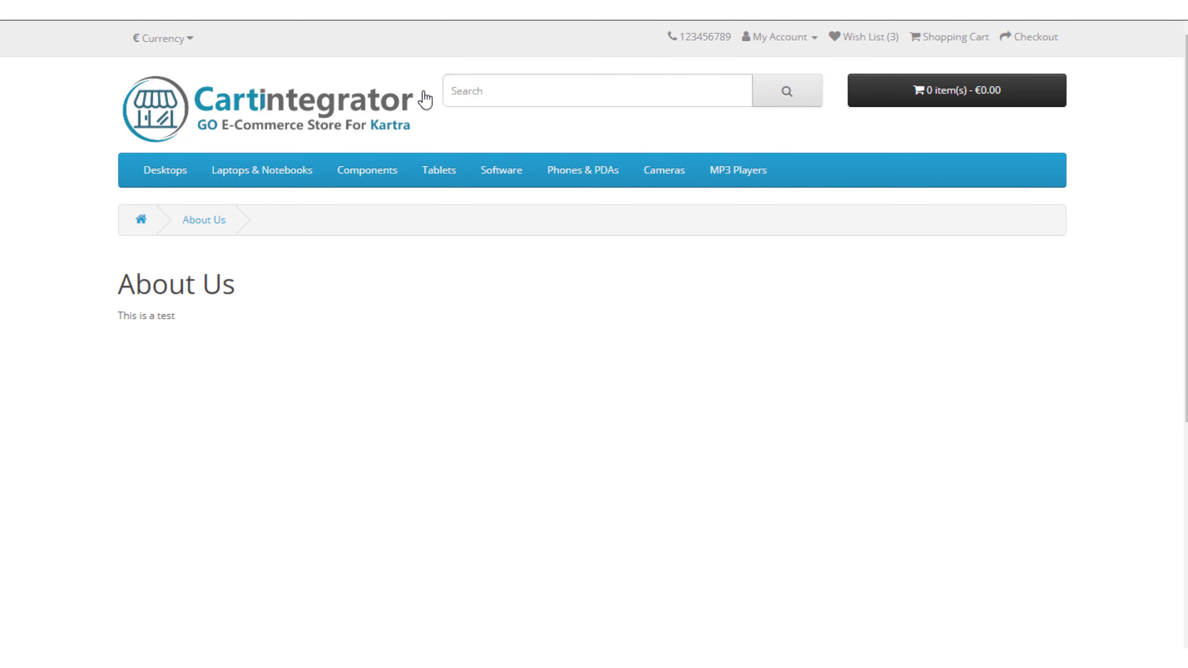
Reopen the About Us information page in the admin area and review its General, Data, SEO and Design settings
left_click(360, 4)
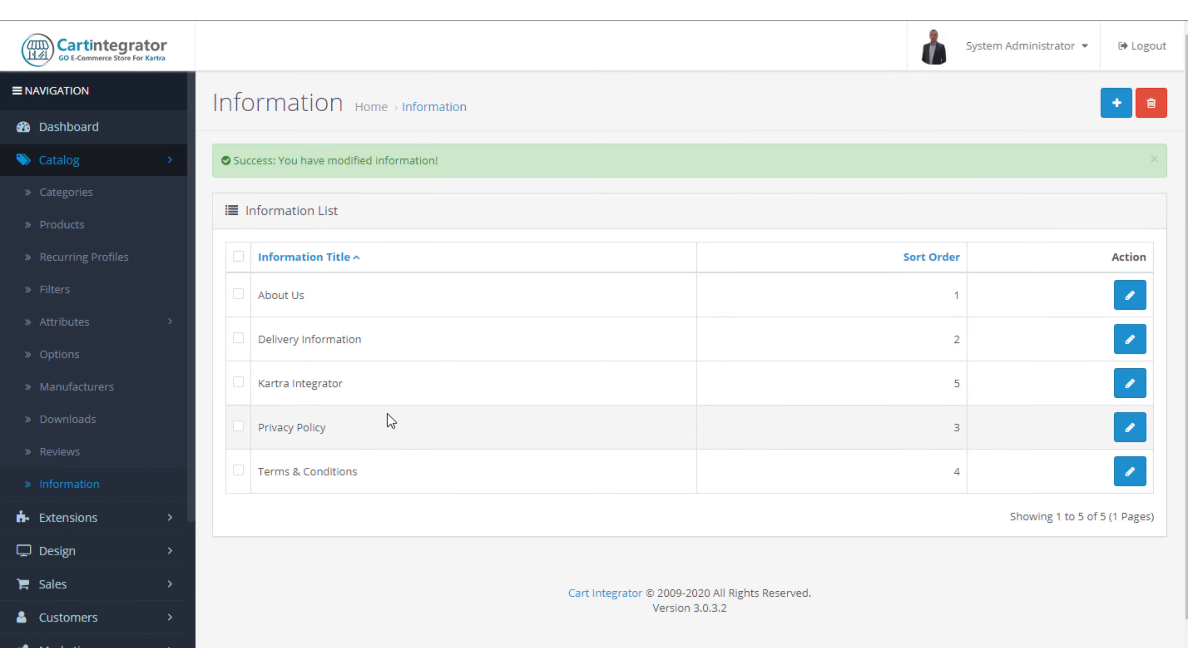
left_click(1130, 295)
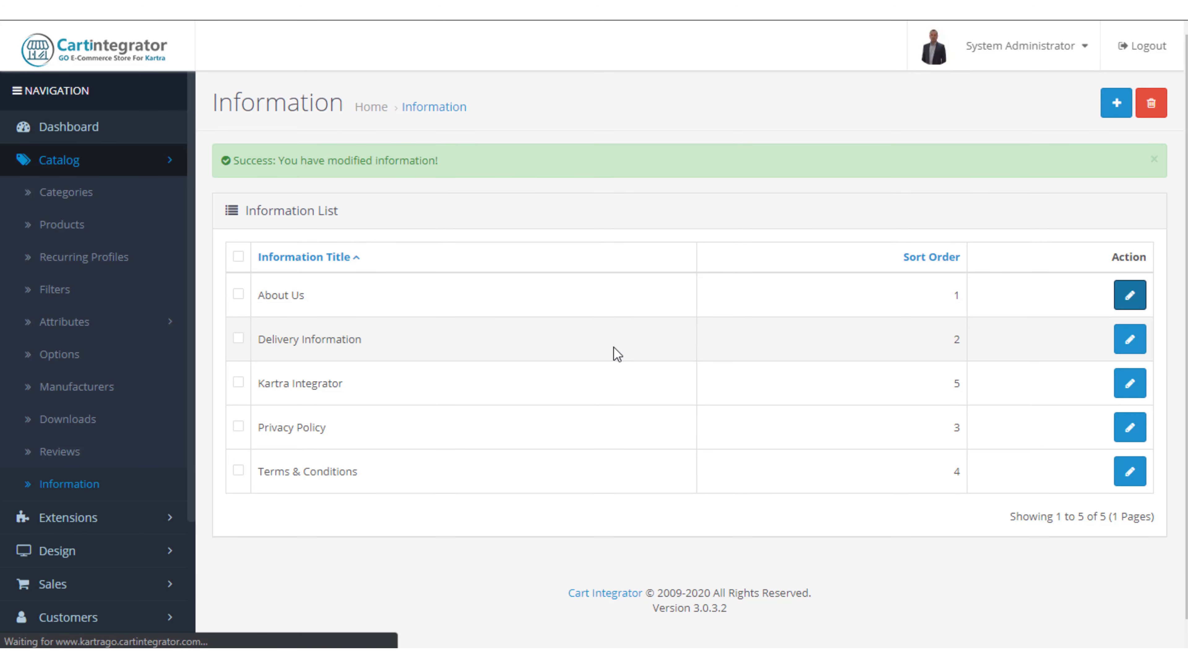
scroll(665, 336, "down", 3)
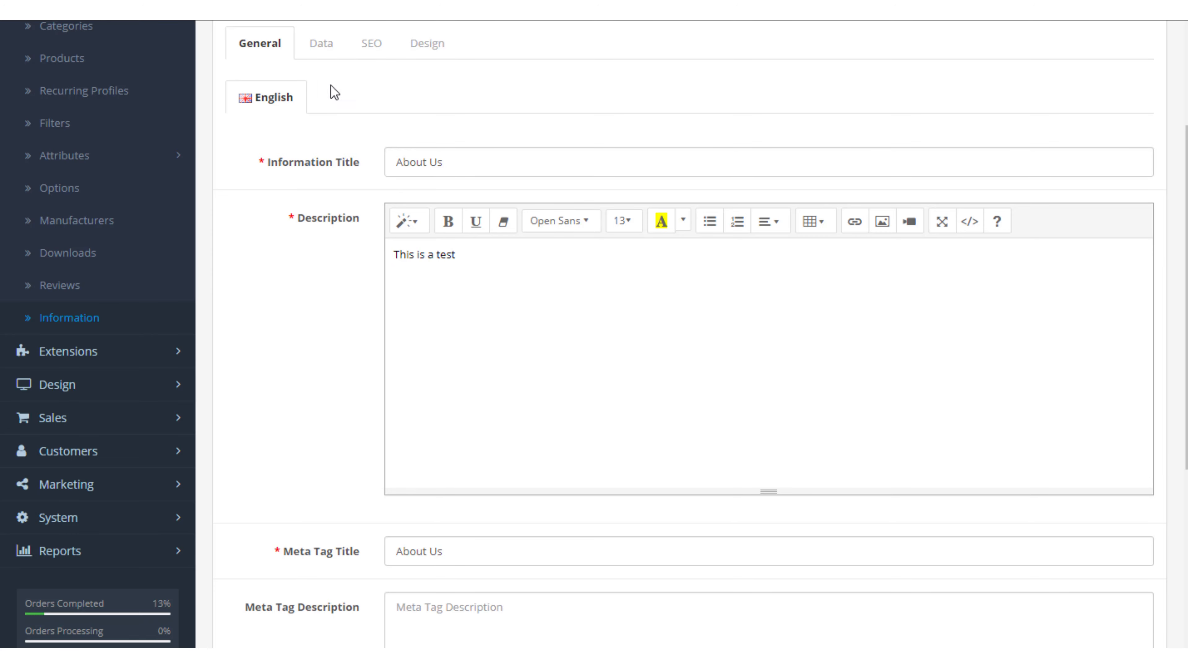
scroll(332, 180, "up", 2)
left_click(334, 127)
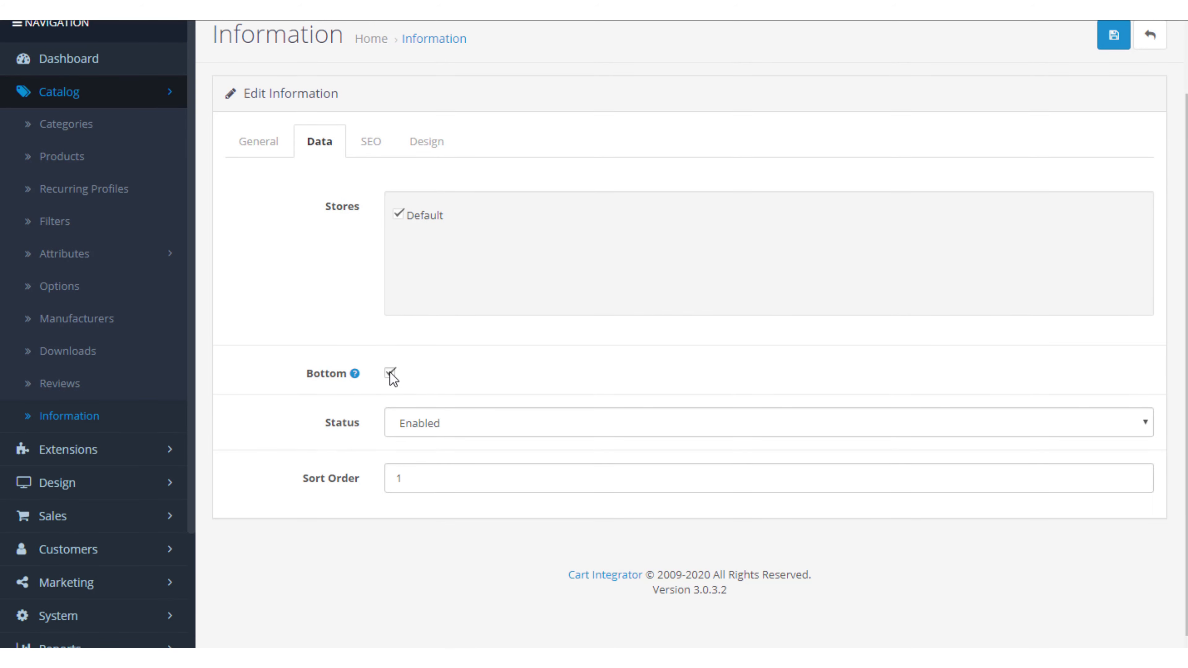
left_click(381, 149)
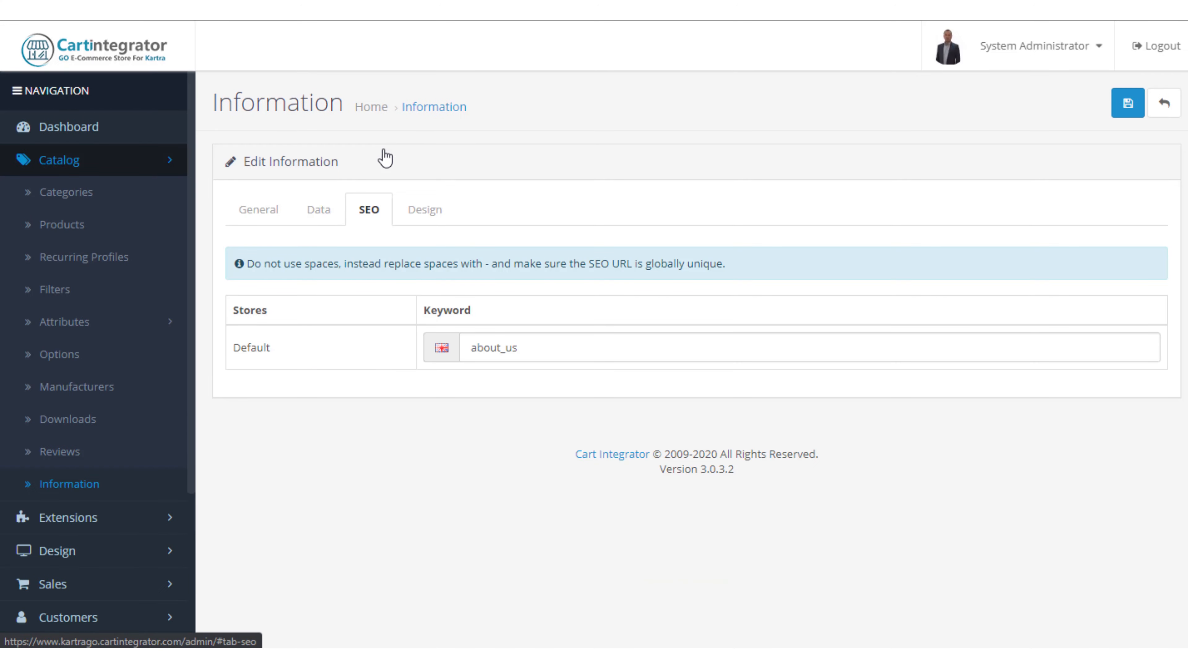
left_click(506, 353)
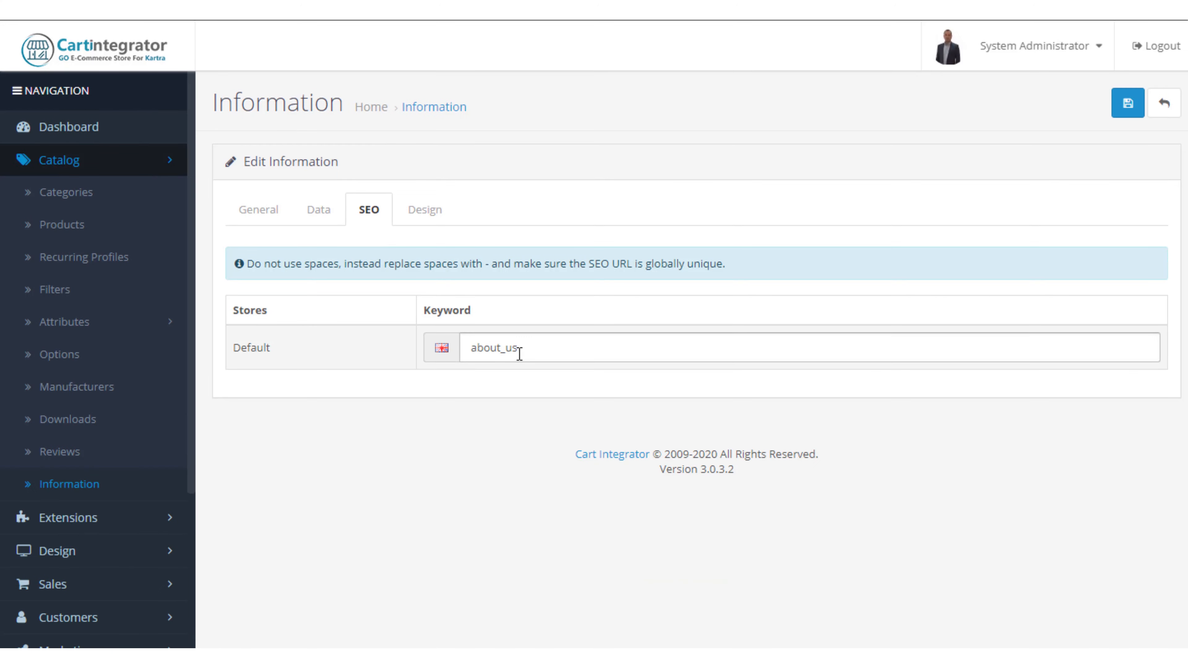
left_click(427, 215)
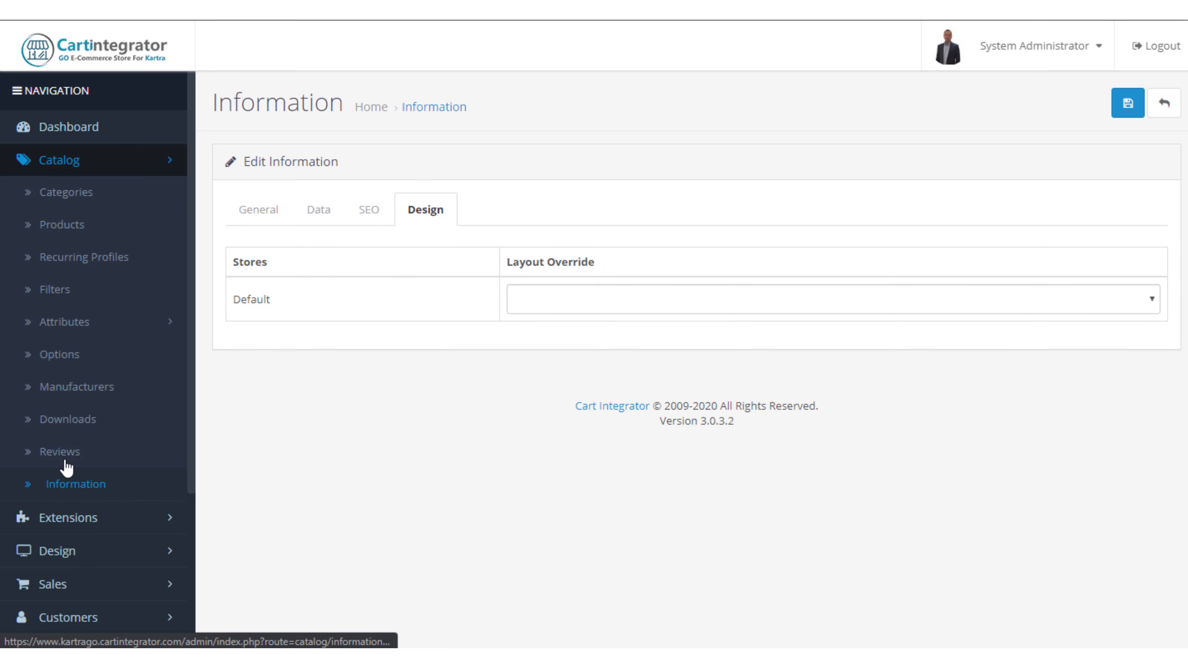
Collapse the Catalog section and open the Extension Marketplace
left_click(93, 161)
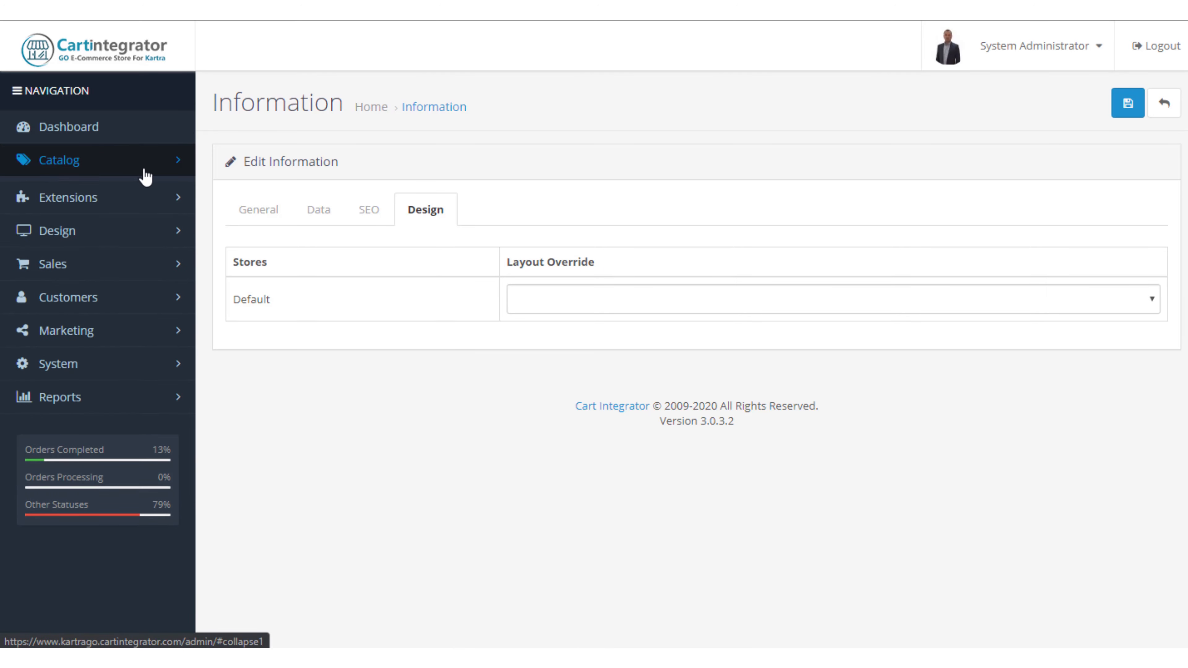
left_click(114, 194)
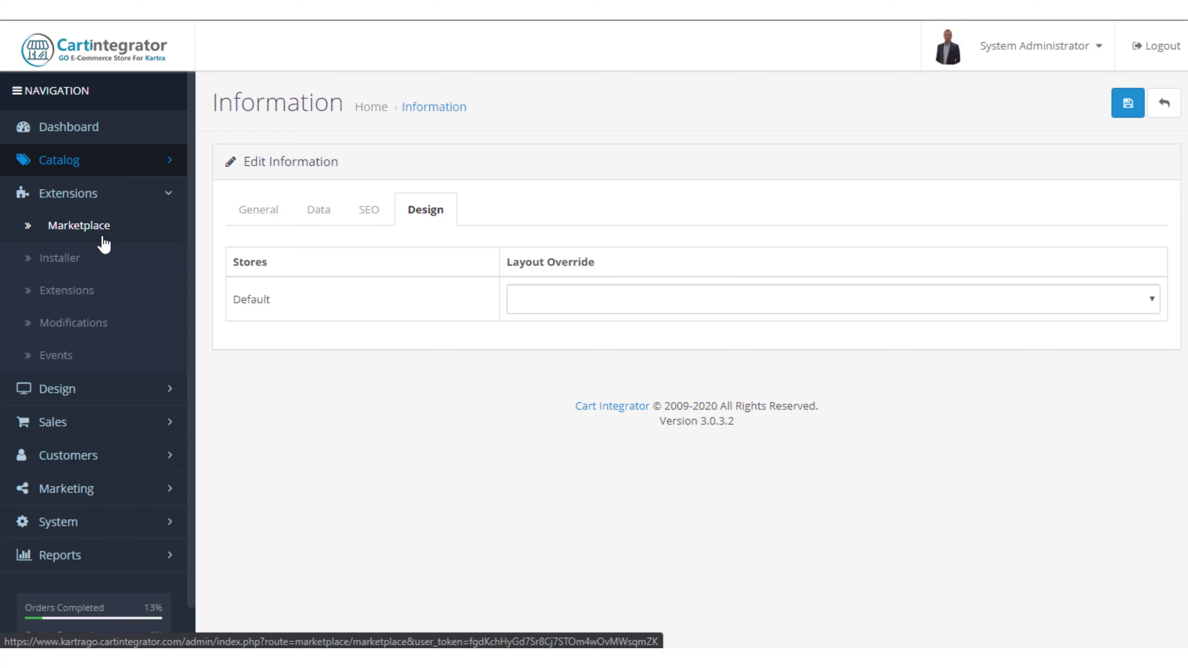
left_click(93, 233)
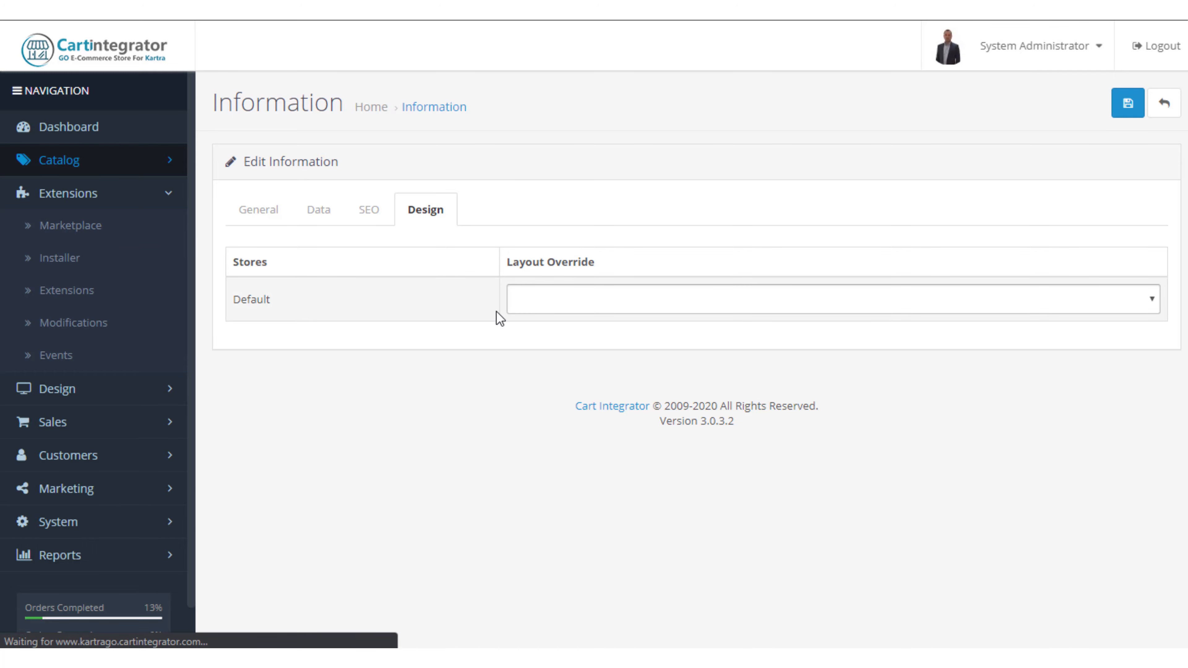
left_click(61, 224)
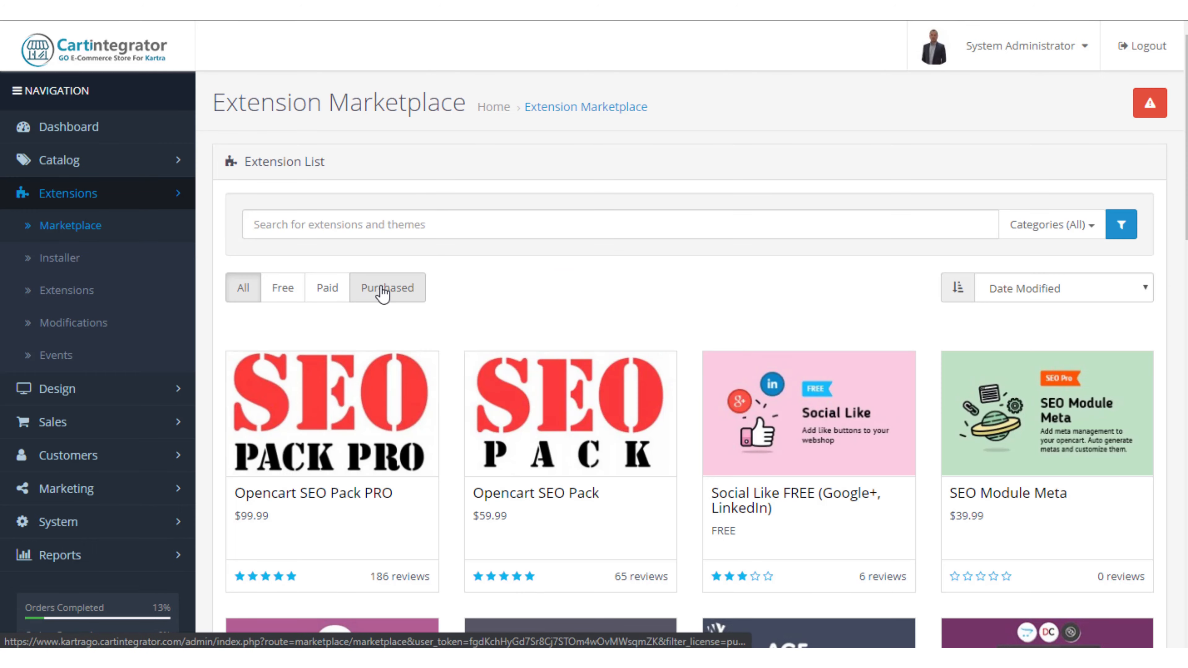
Browse the extension listings in the Extension Marketplace
scroll(764, 353, "down", 5)
scroll(819, 379, "down", 7)
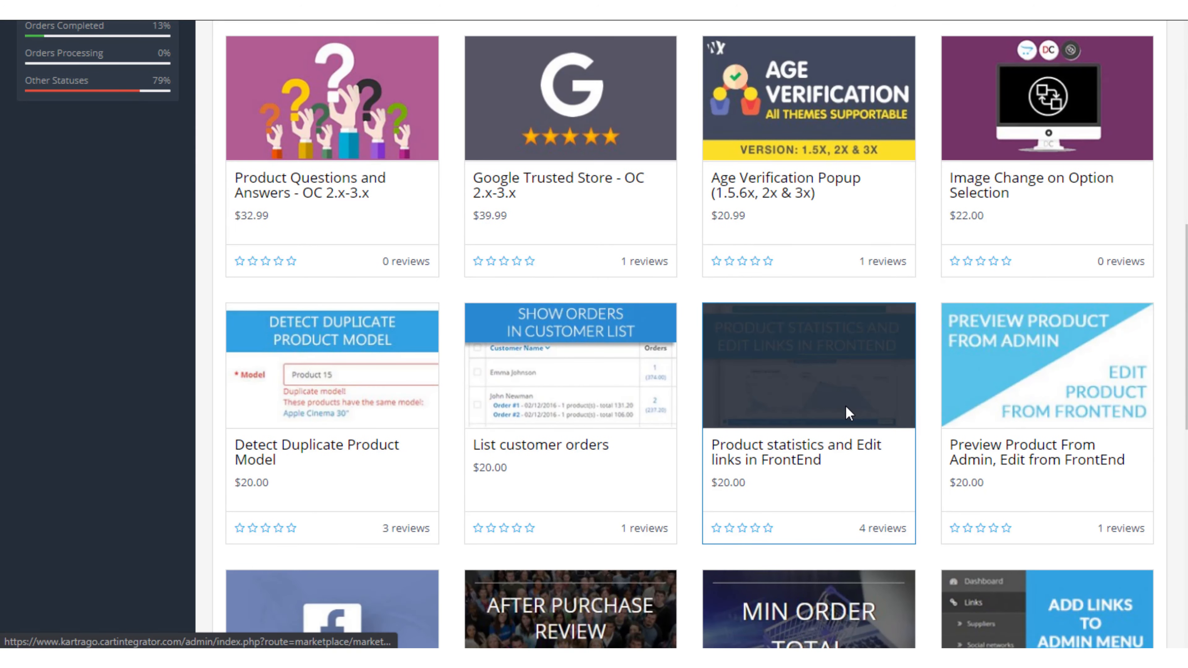
scroll(846, 406, "up", 10)
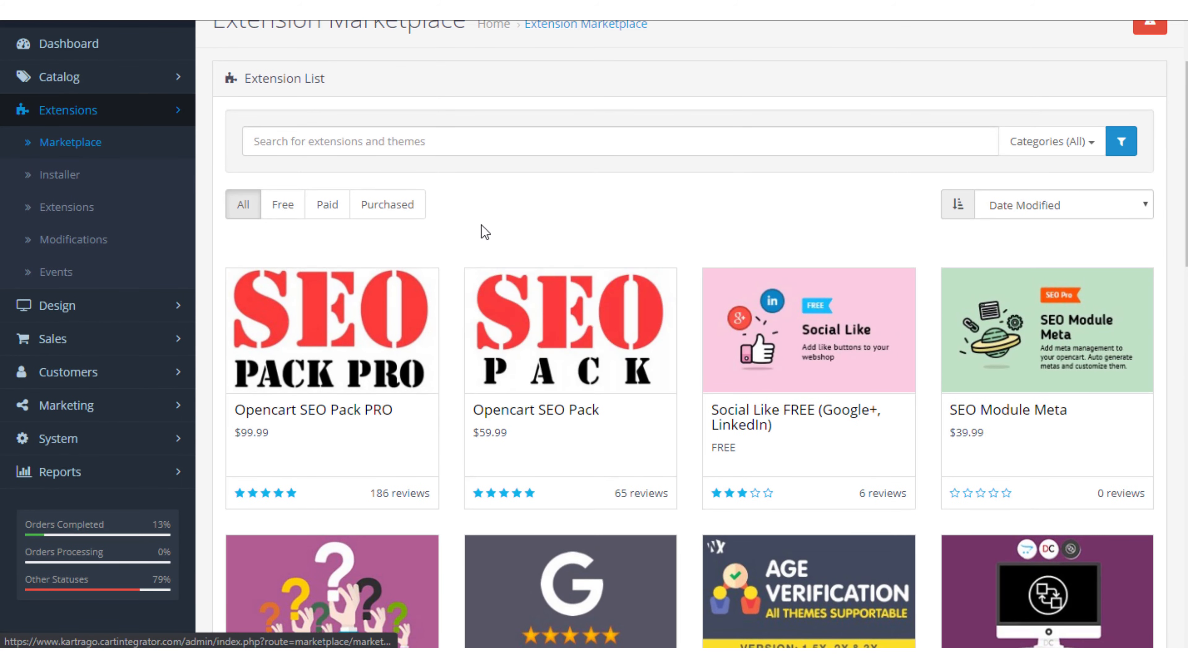
Open the extension Installer page, and view the available extension types on the Extensions page
left_click(79, 186)
scroll(685, 316, "down", 1)
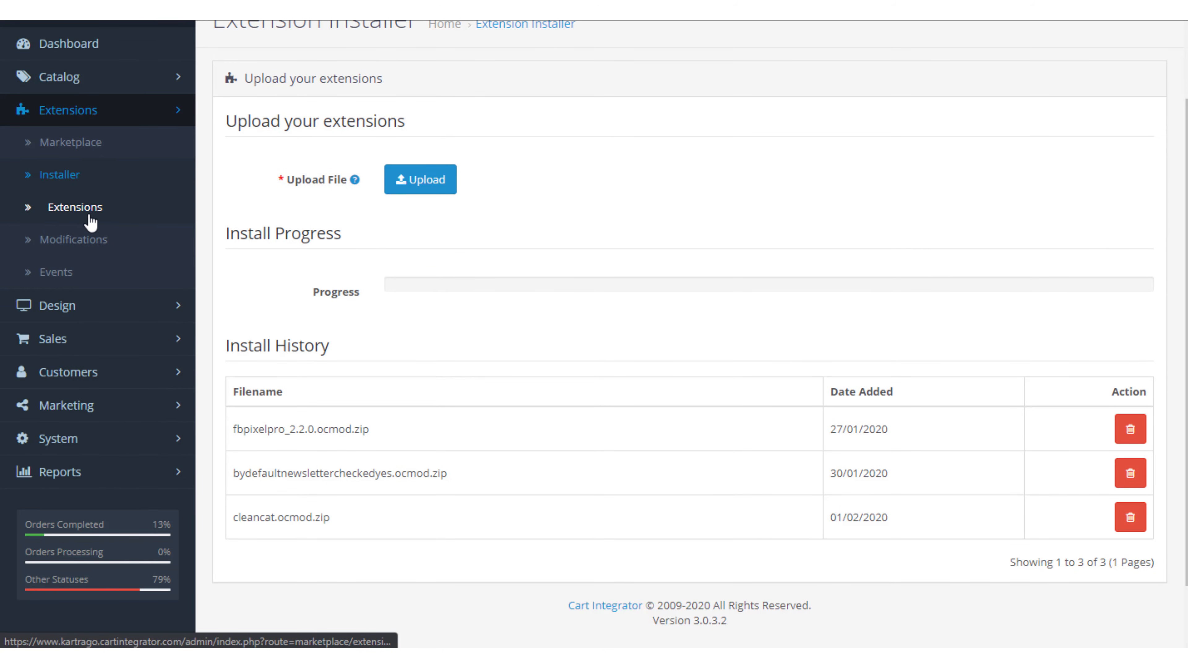
left_click(89, 217)
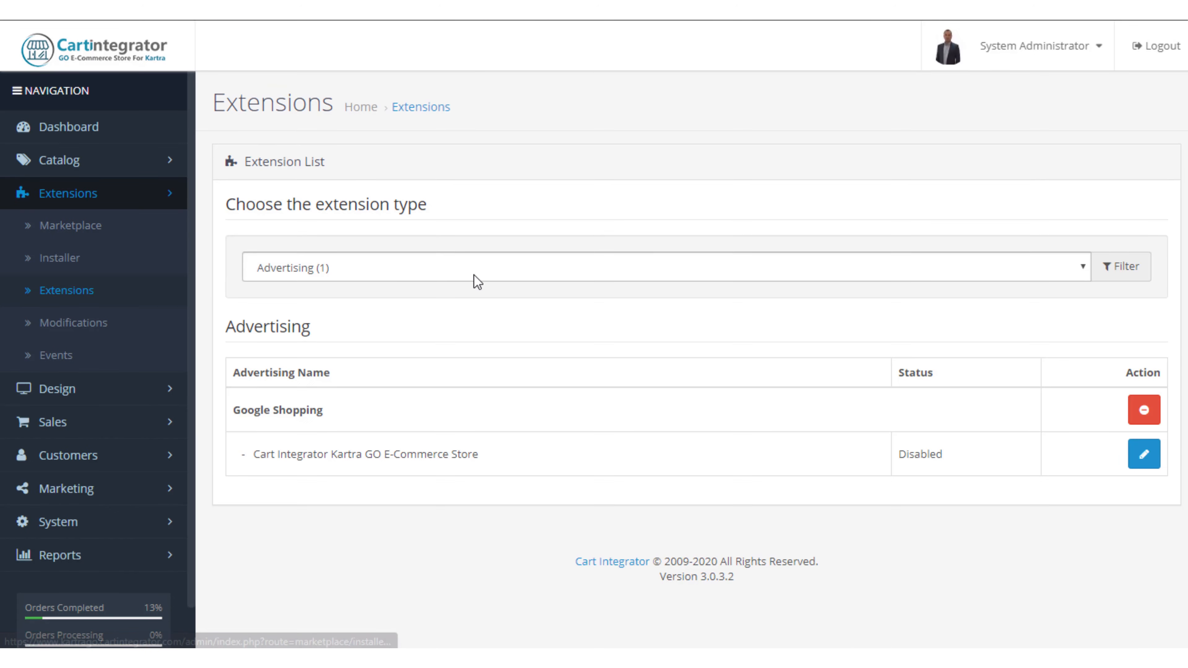
left_click(540, 265)
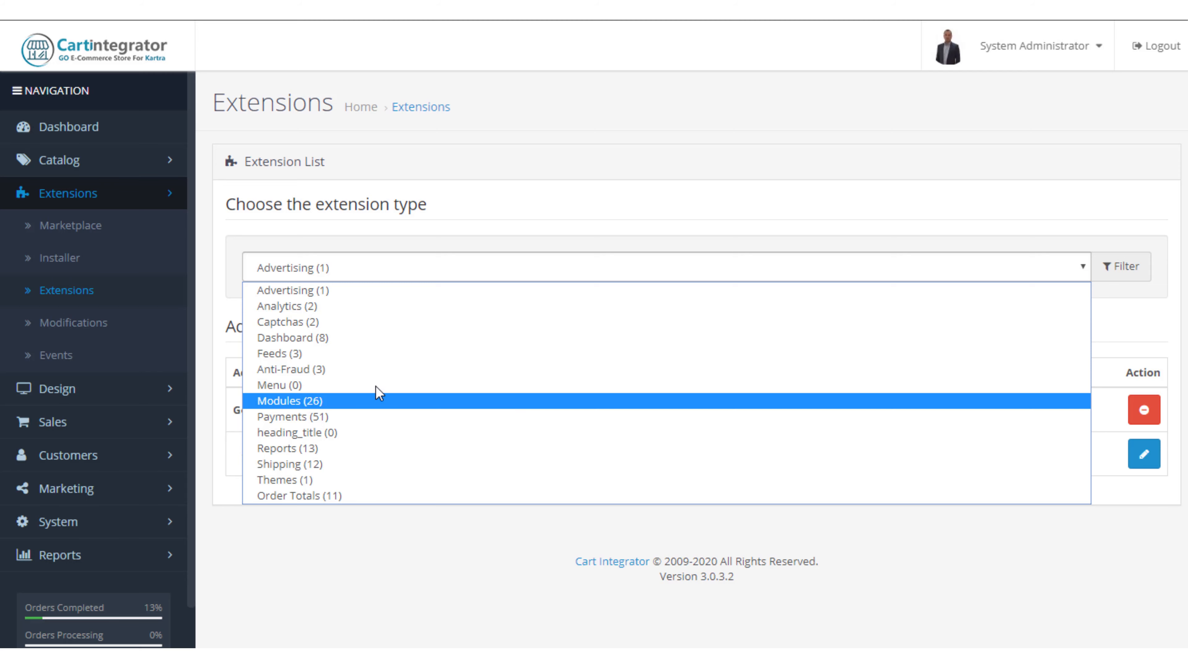
Open the Modifications page and look over the entries of the Design section before collapsing it
left_click(46, 323)
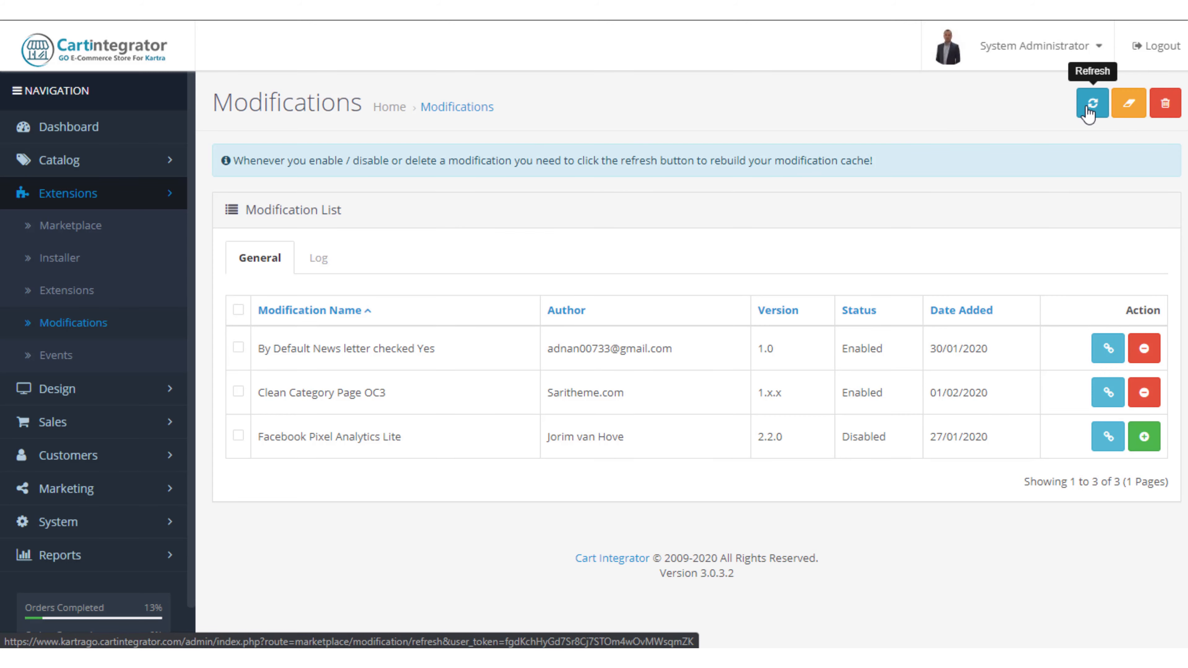
left_click(138, 399)
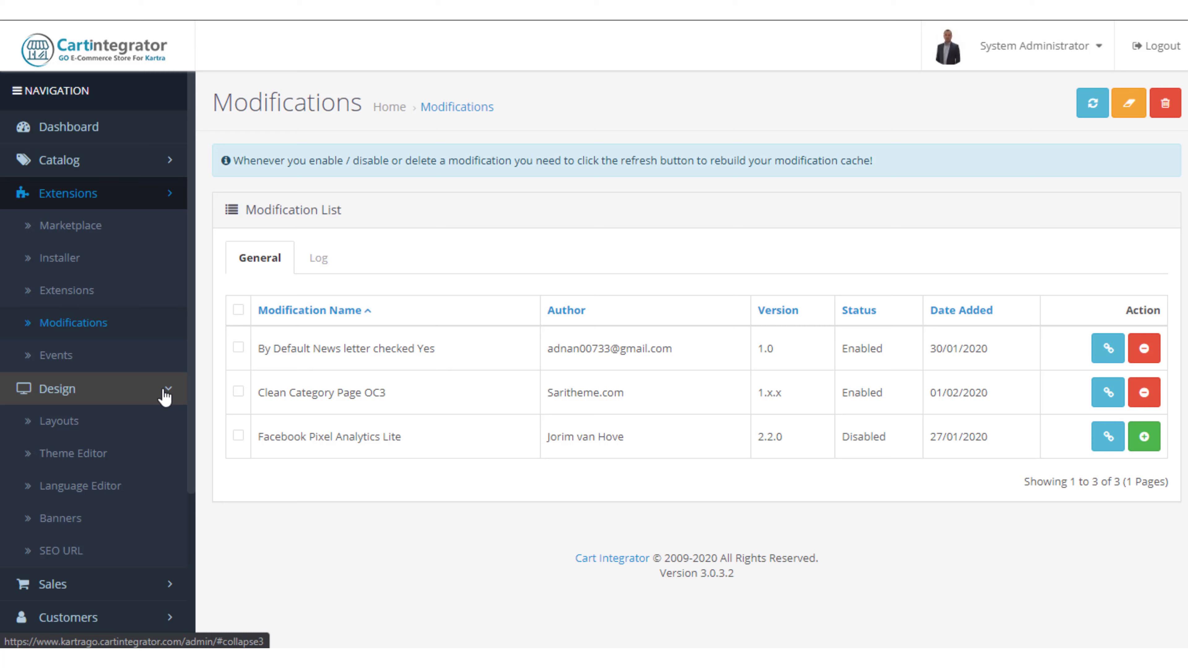
left_click(165, 397)
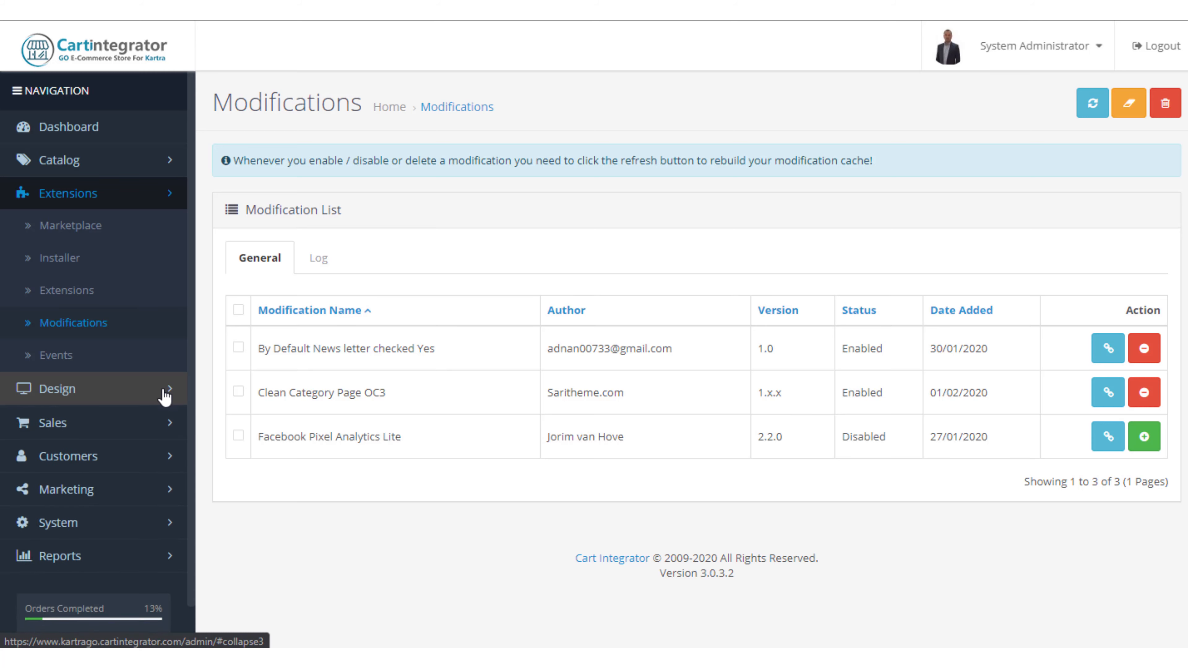
Expand the Sales section and open the Orders list
left_click(127, 347)
scroll(132, 428, "down", 2)
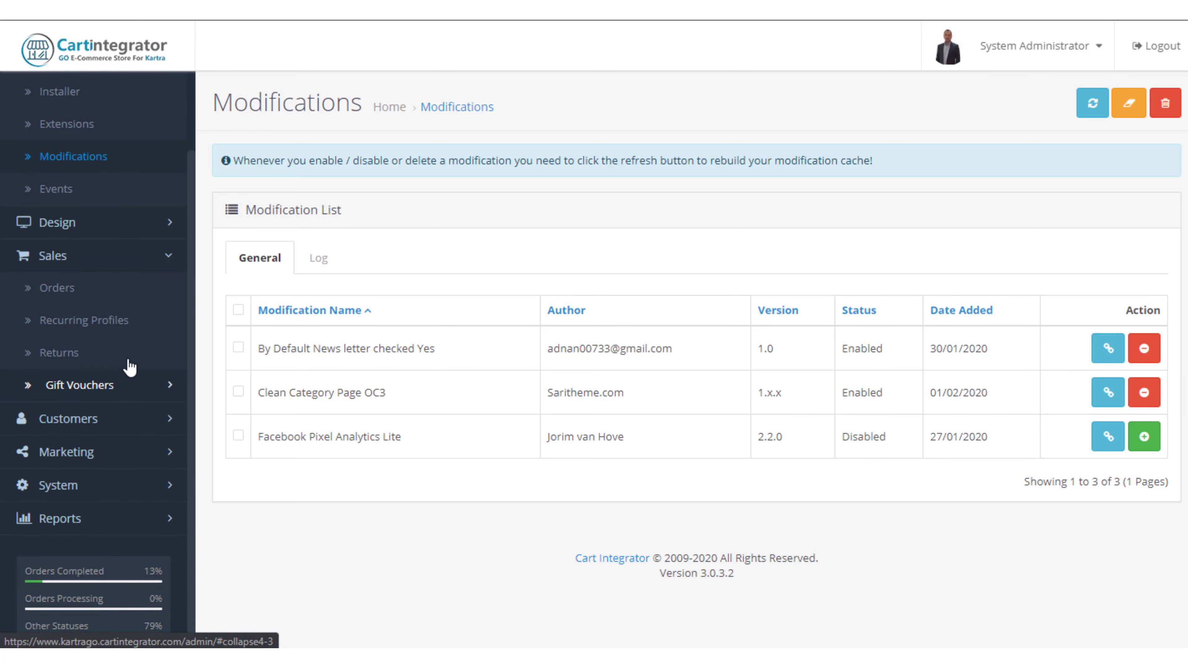
left_click(80, 291)
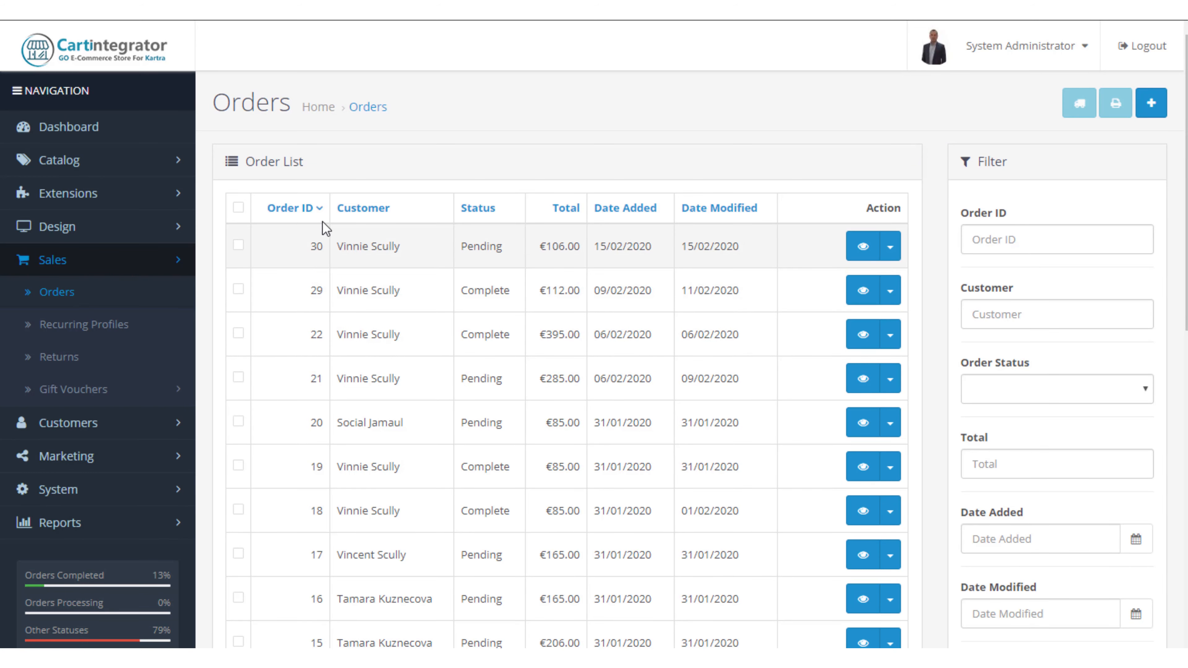
Open the newest order in the list and review its details, addresses, products and order history
left_click(863, 244)
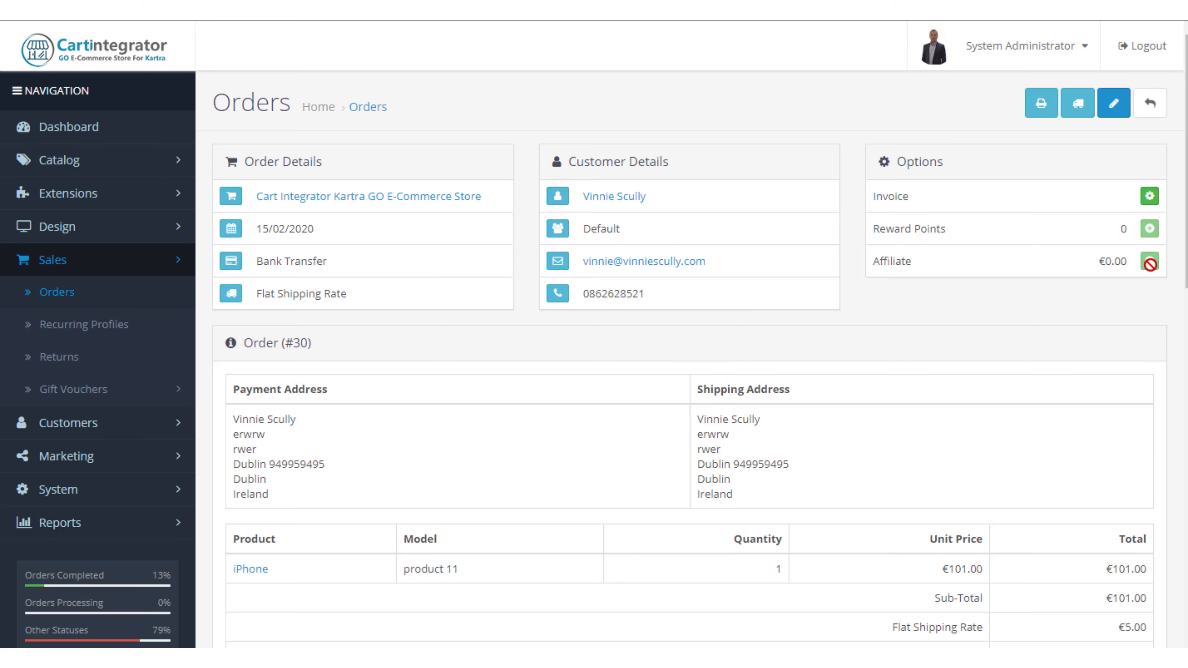
scroll(944, 284, "down", 5)
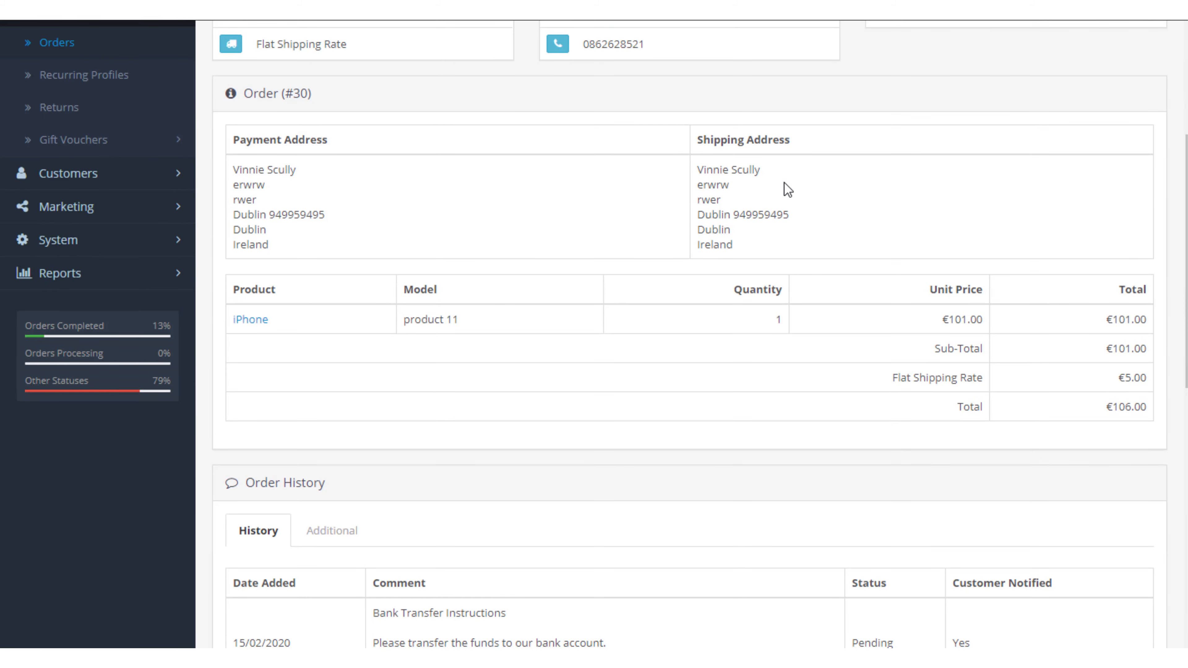
scroll(855, 337, "down", 5)
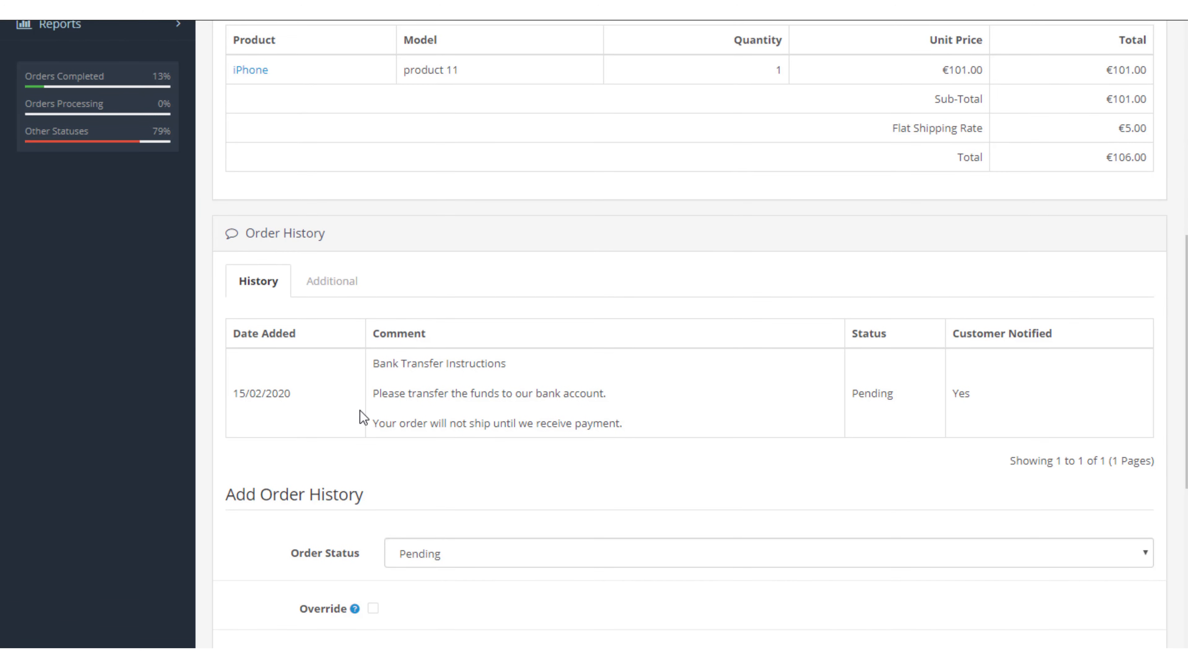
scroll(505, 394, "down", 3)
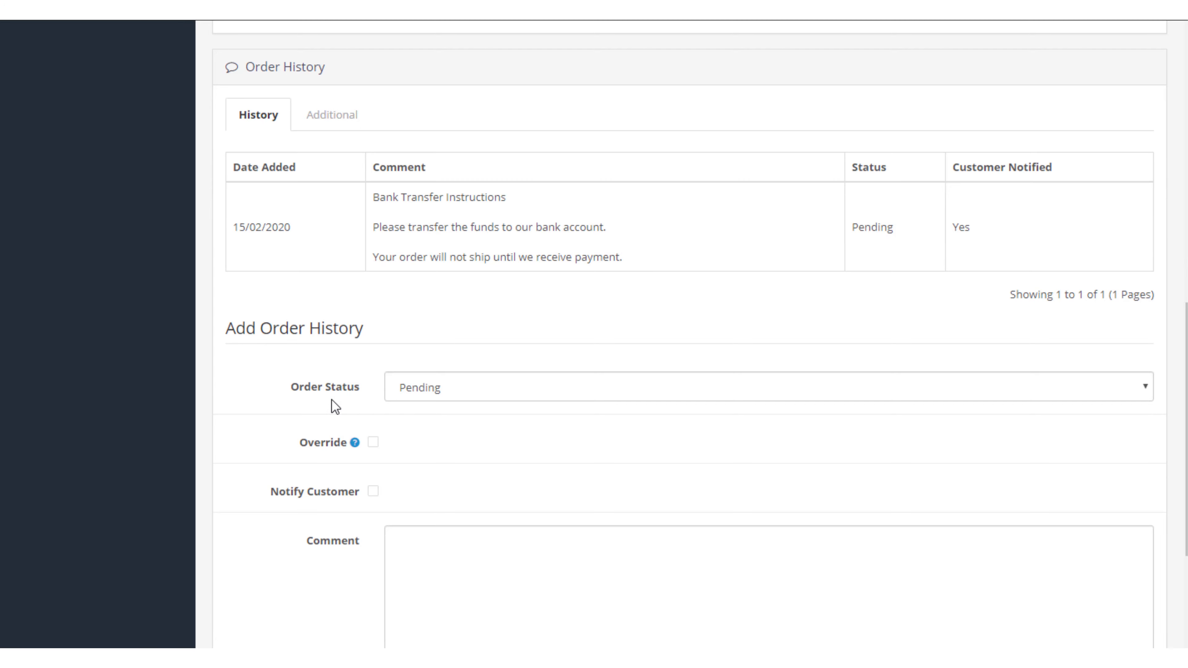
Add an order history entry with the status Processing, leaving the customer unnotified and the comment empty
left_click(466, 395)
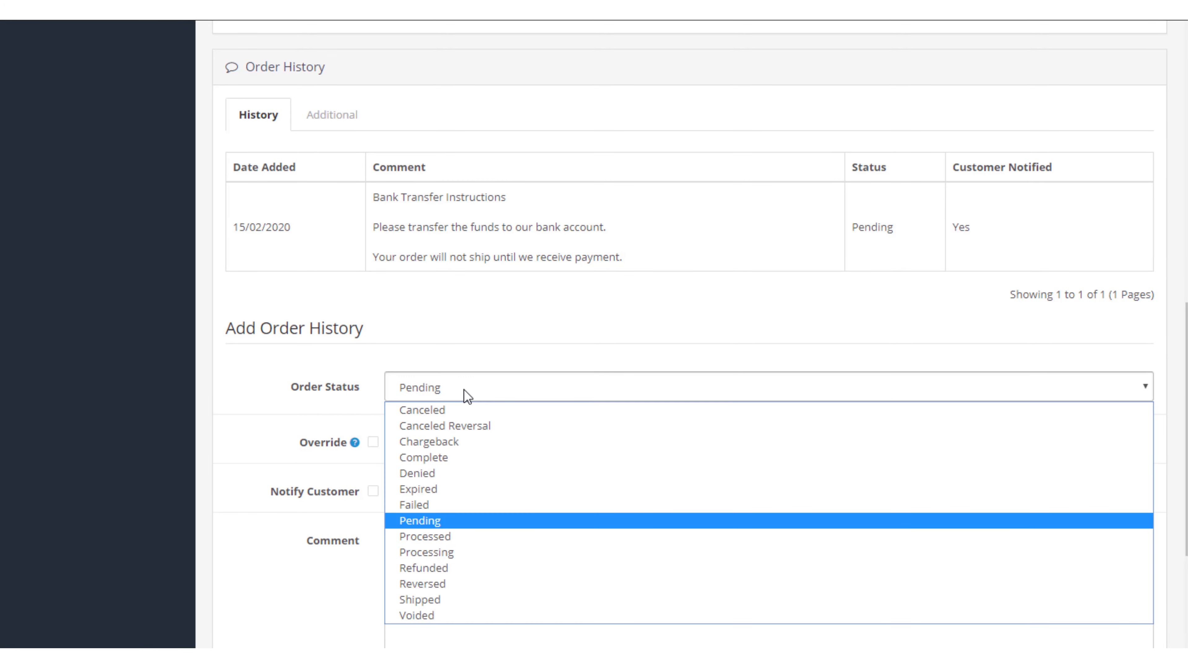
left_click(465, 392)
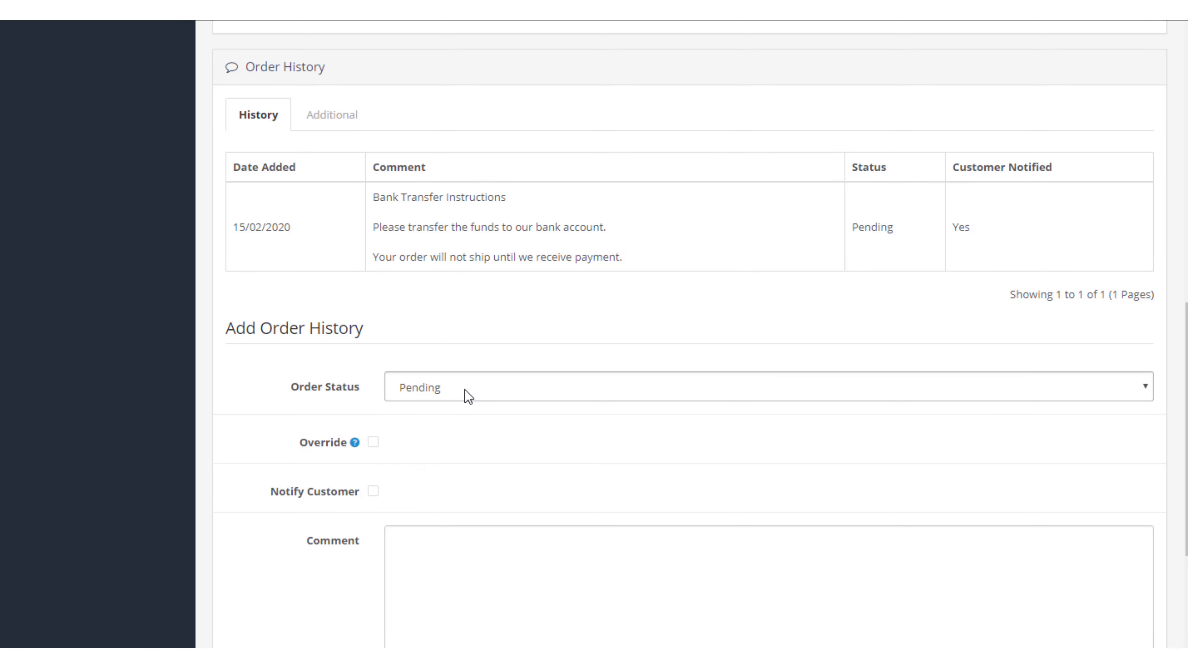
left_click(464, 391)
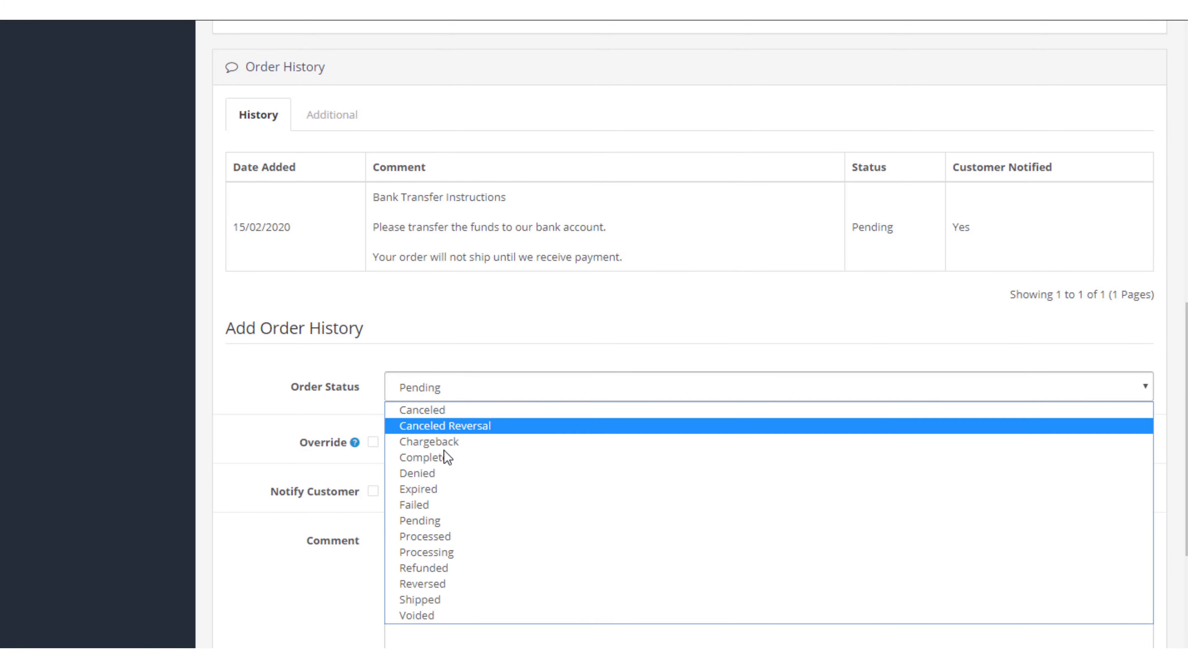
left_click(439, 554)
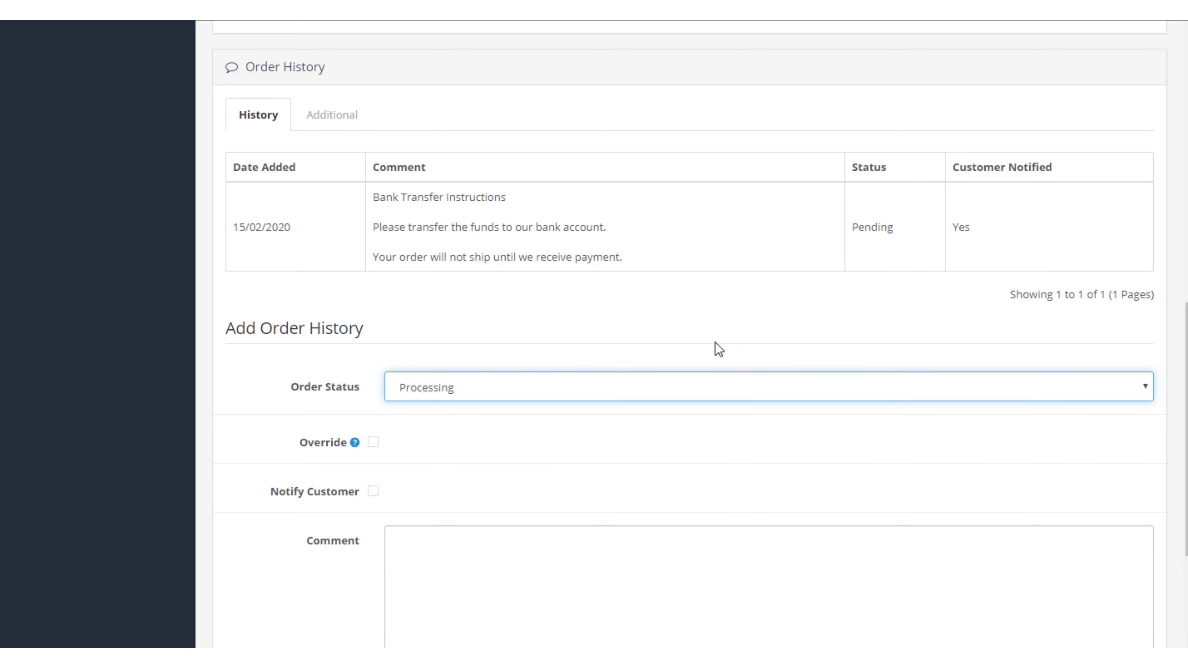
scroll(716, 347, "down", 3)
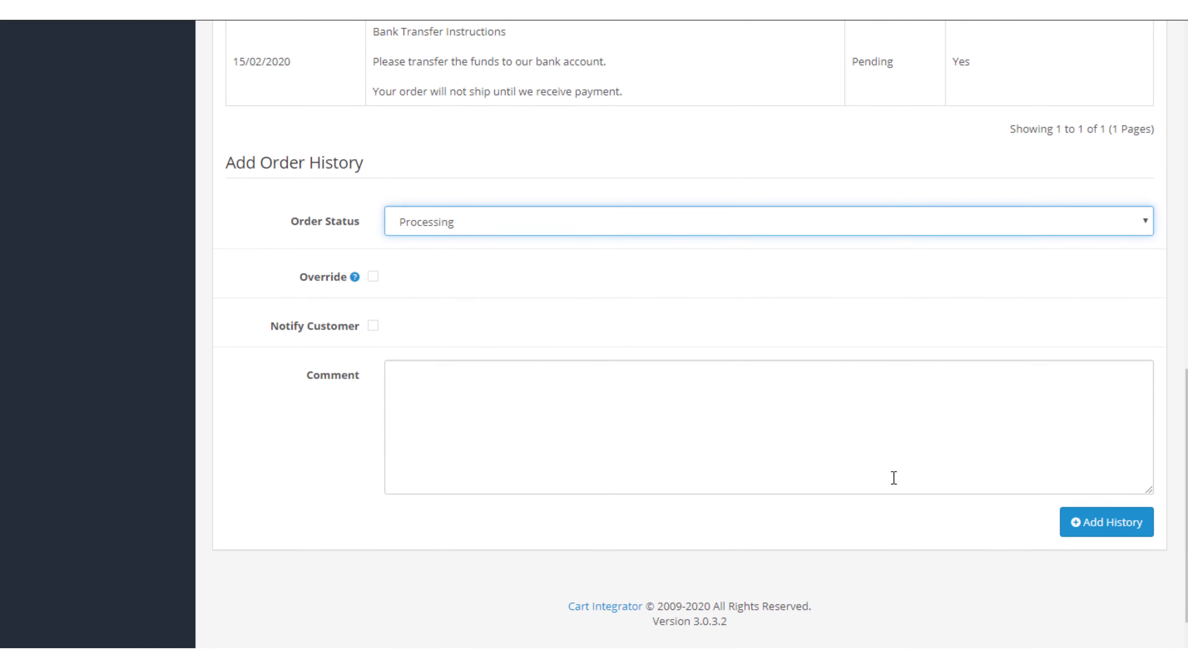
left_click(1106, 522)
scroll(619, 353, "up", 4)
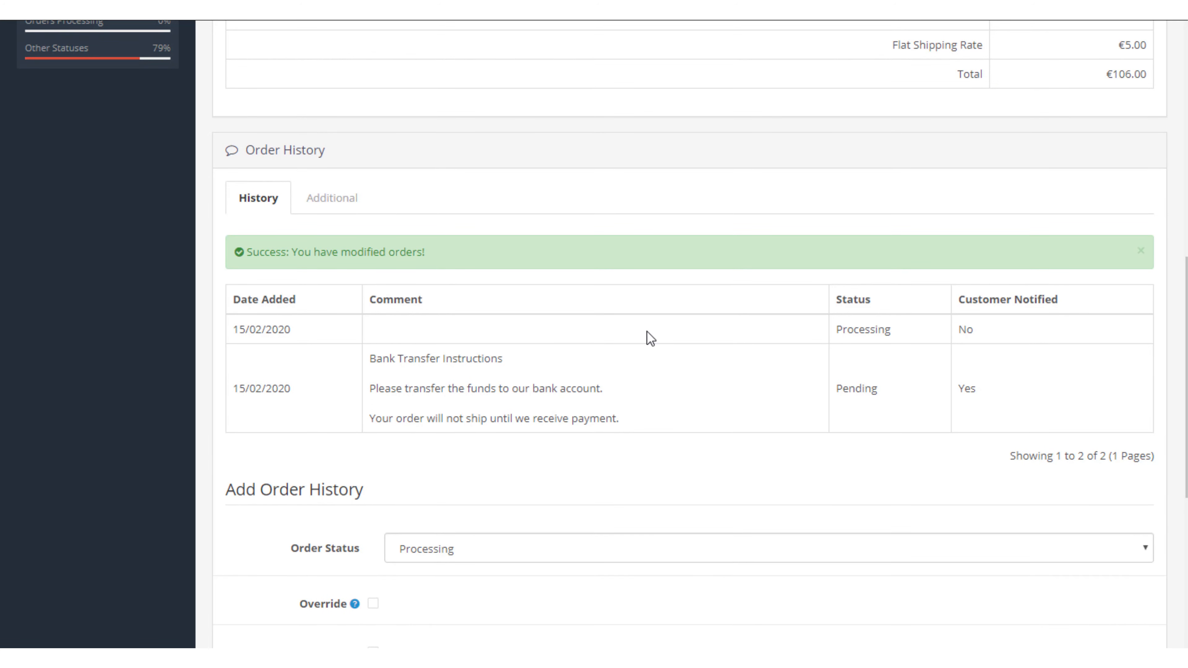
Add an order history entry with the status Complete and Notify Customer enabled
scroll(647, 332, "down", 3)
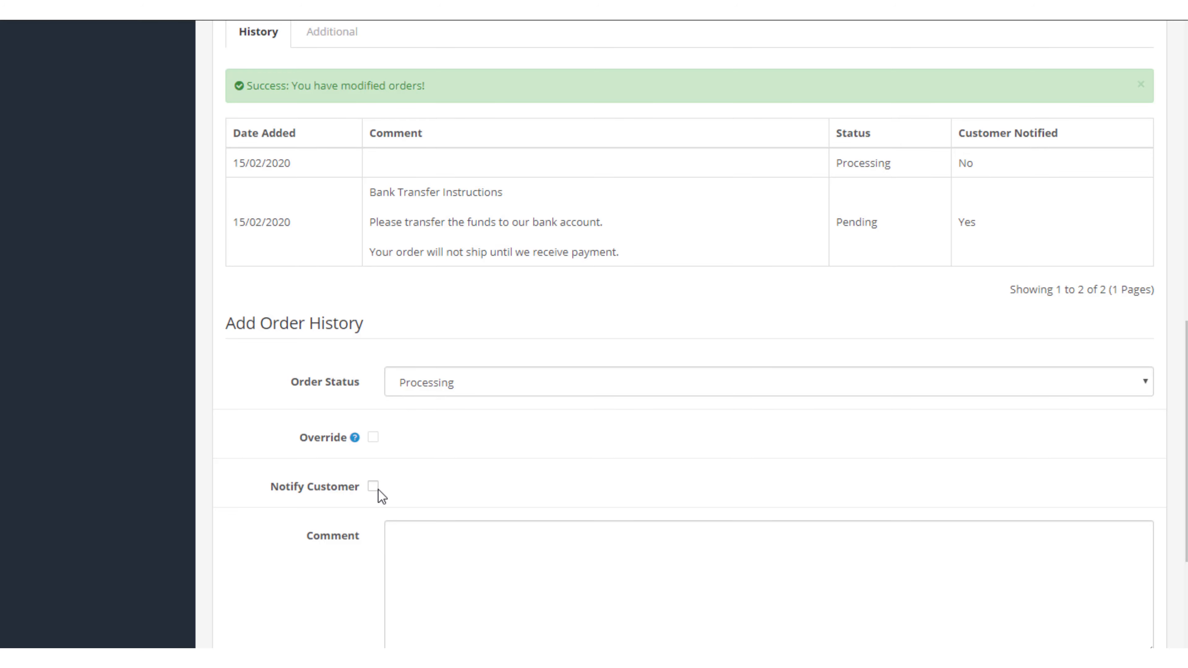
left_click(395, 537)
scroll(468, 506, "down", 3)
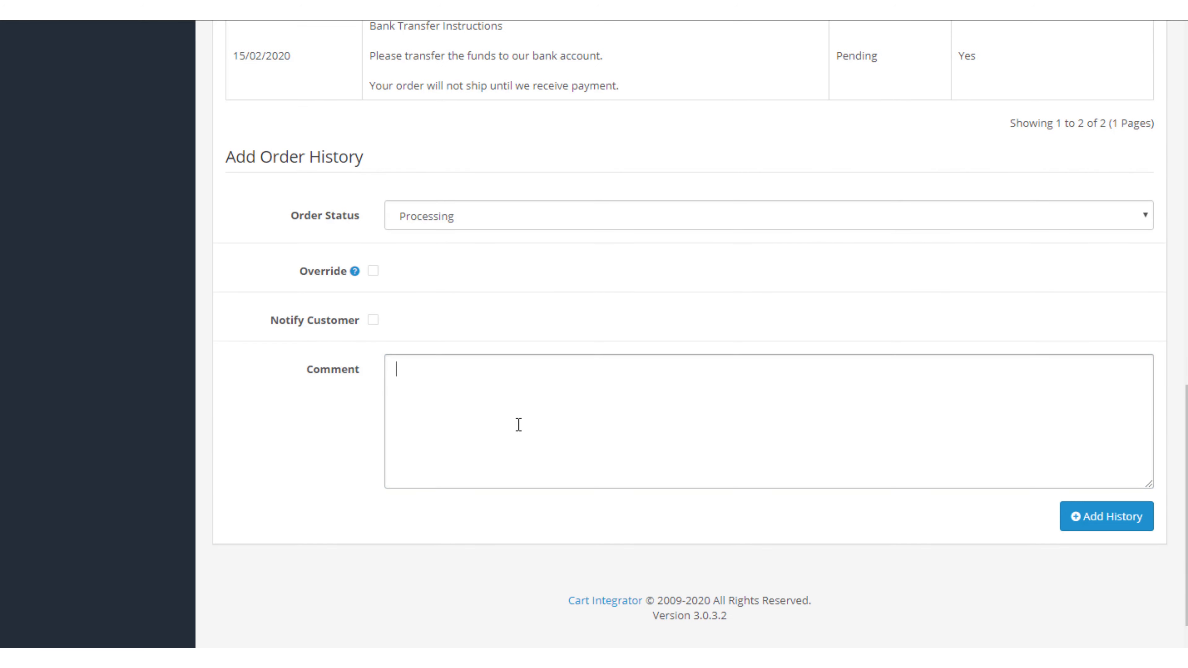
scroll(517, 424, "up", 6)
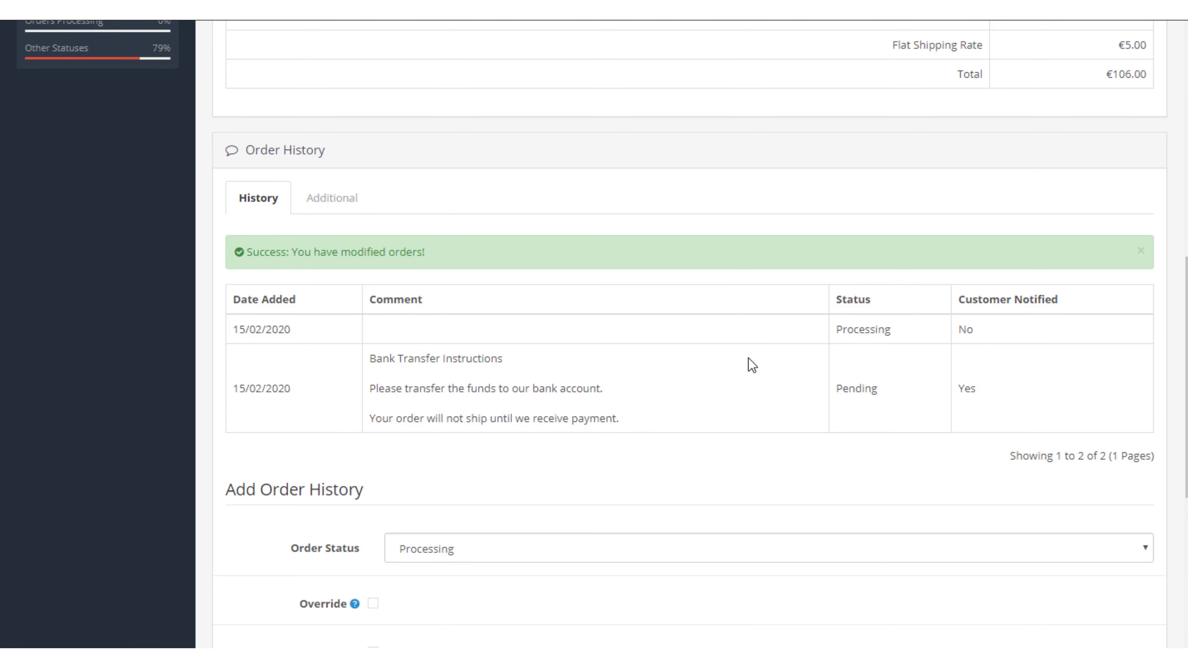
scroll(751, 365, "down", 3)
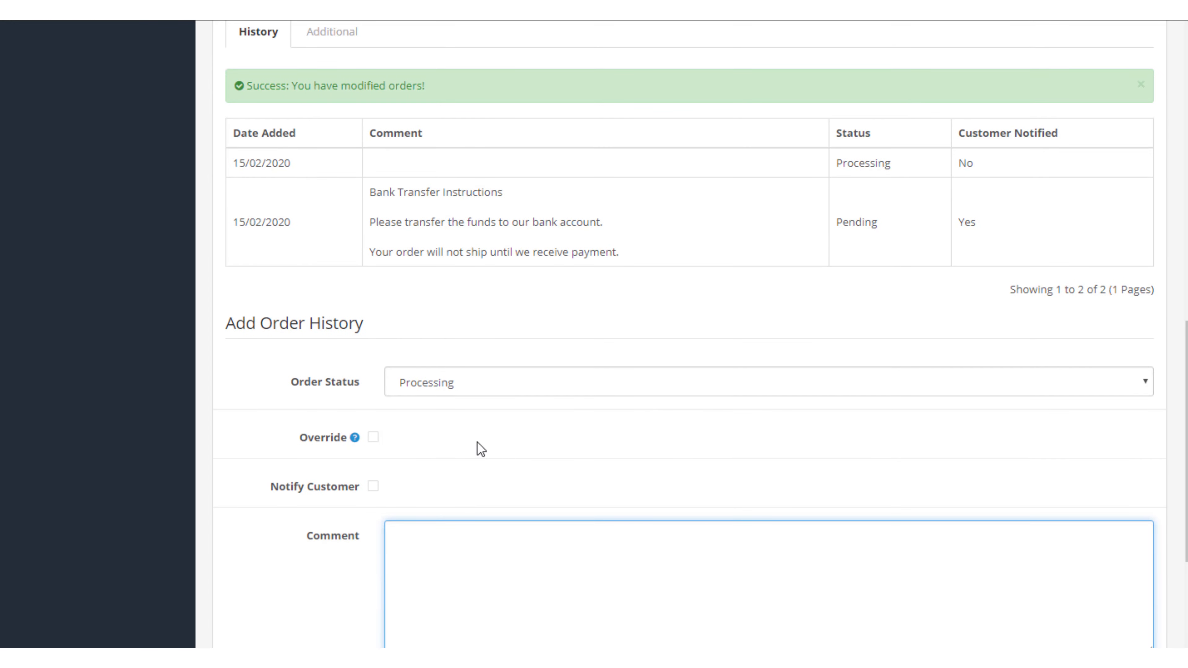
left_click(514, 398)
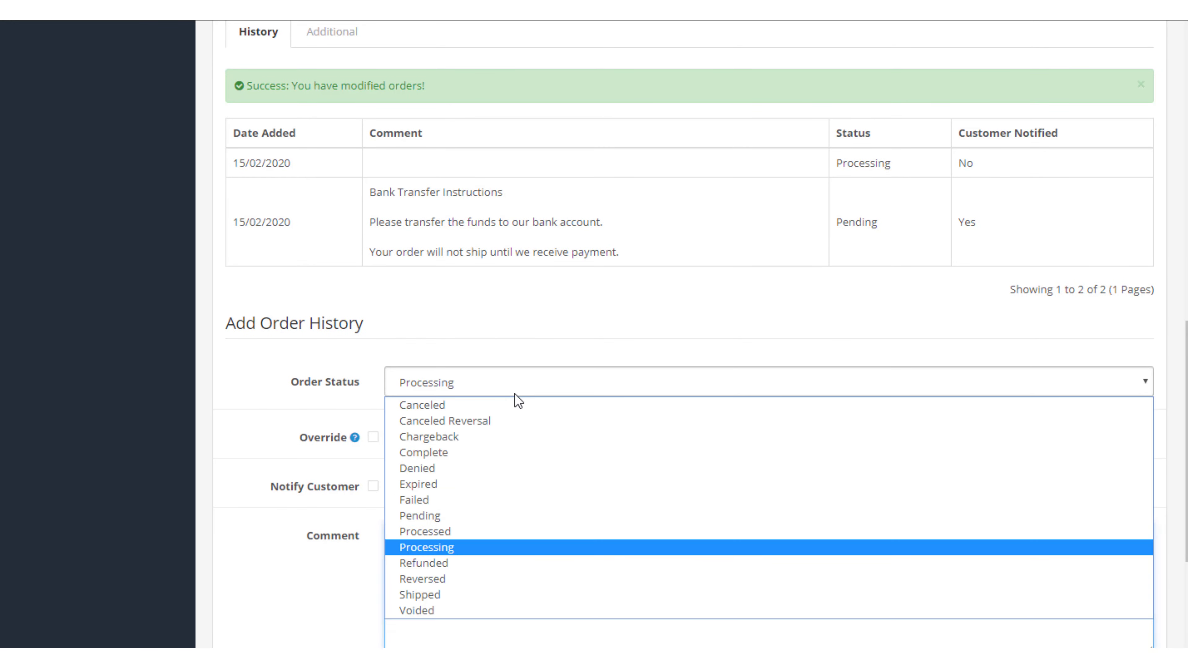
left_click(452, 456)
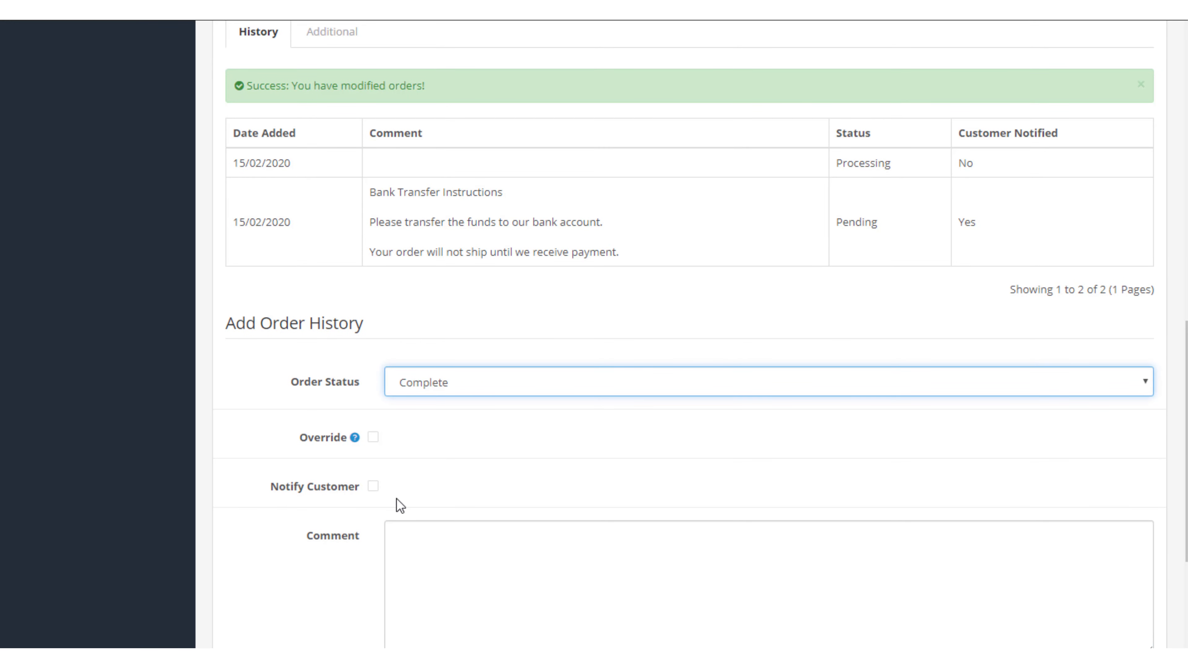
left_click(373, 488)
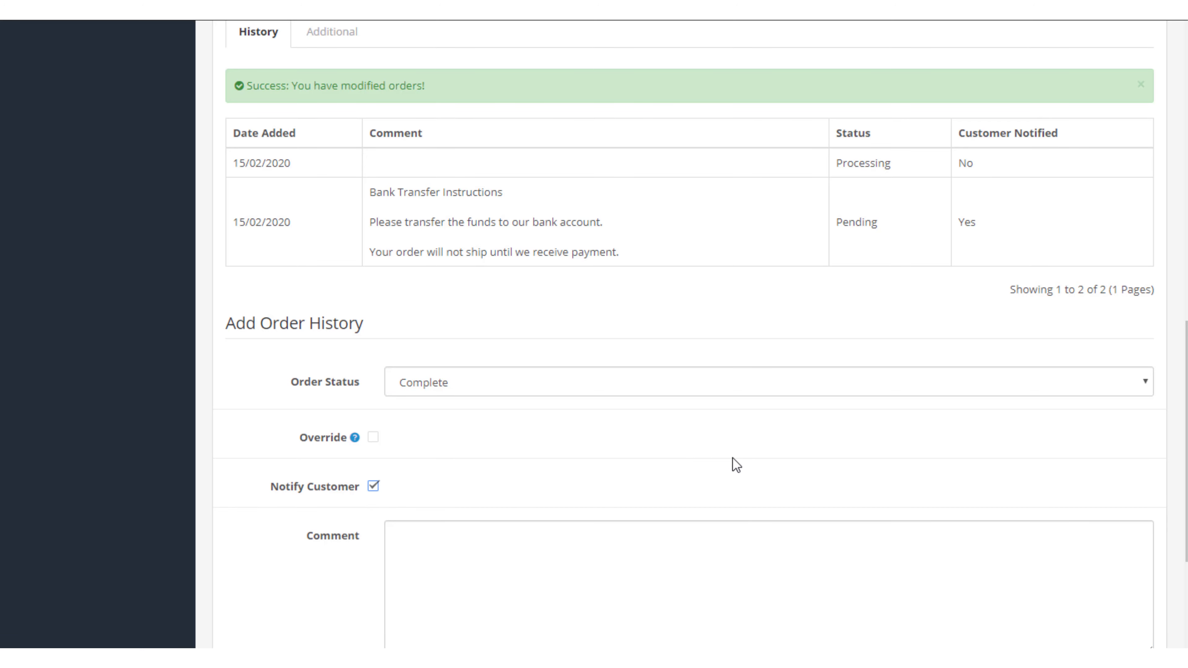
scroll(983, 525, "down", 2)
left_click(1076, 597)
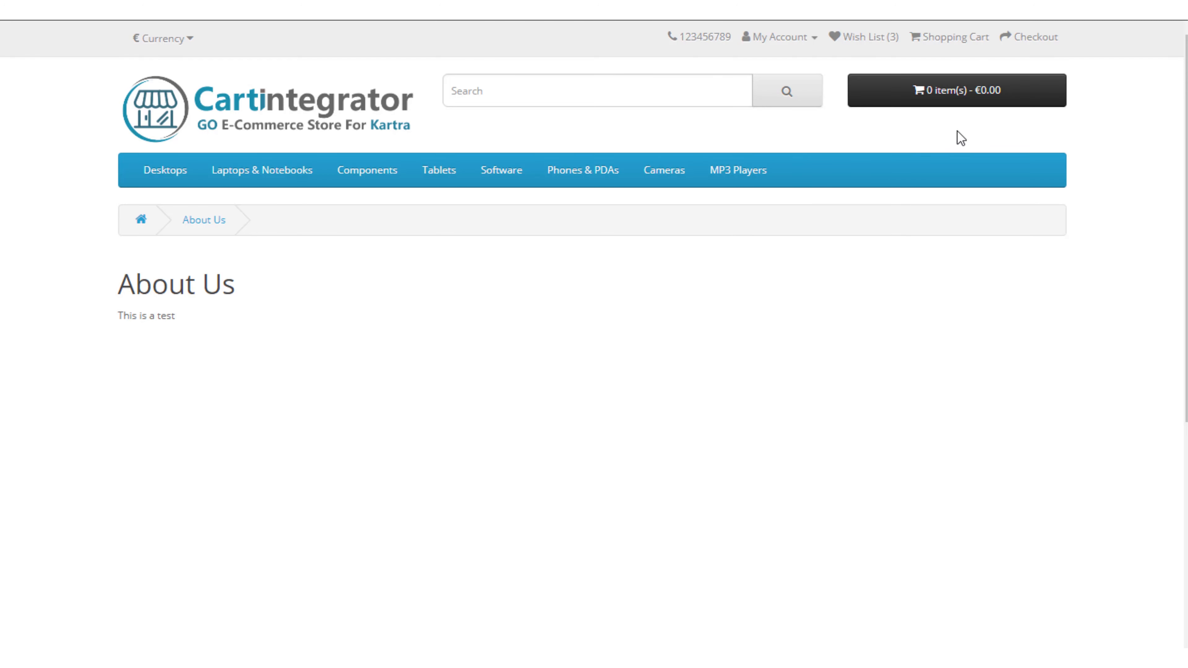
Switch to the storefront and open the customer account's Order History
left_click(784, 37)
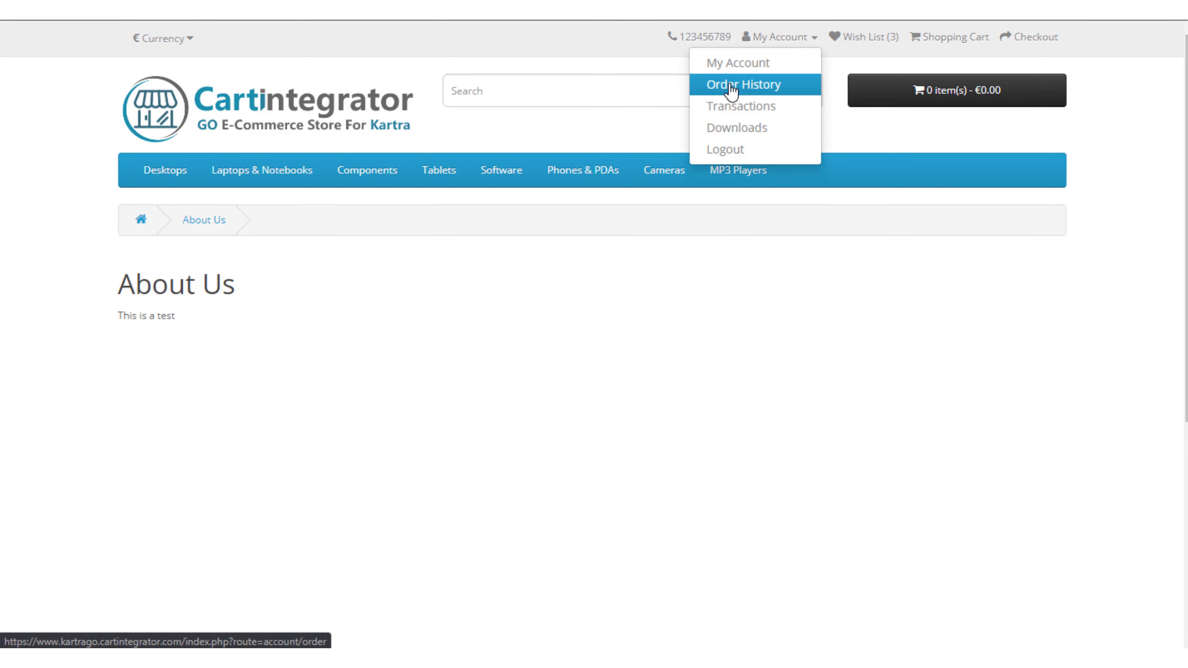
left_click(733, 86)
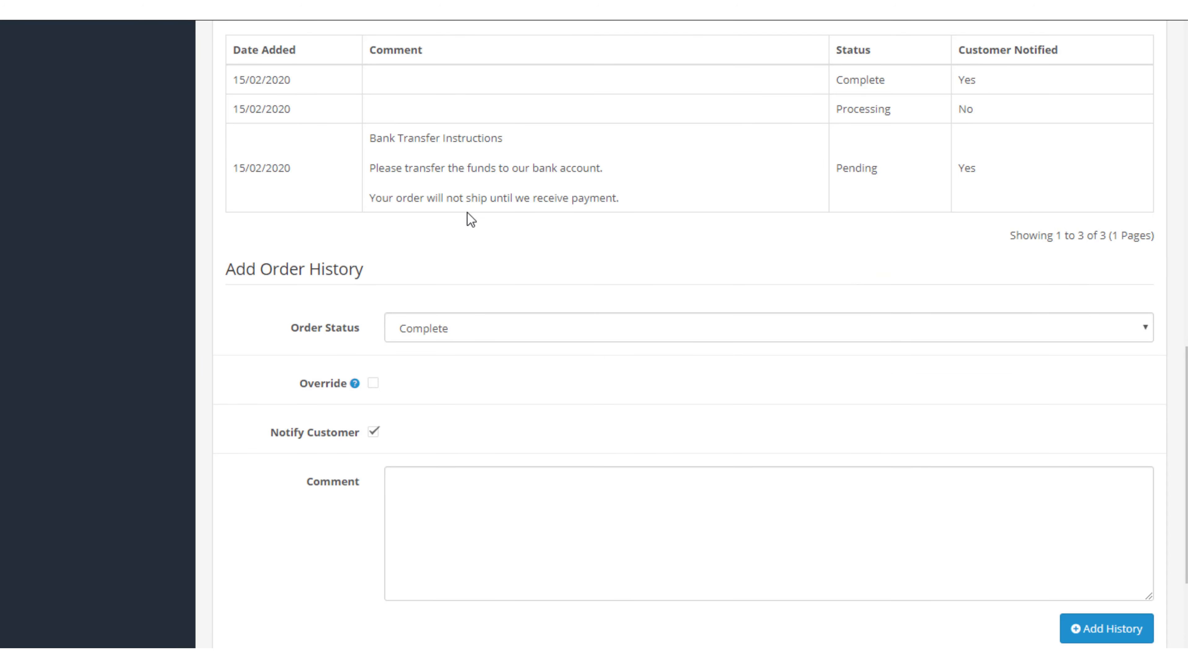
Review the order's details and history in the admin area and open its dispatch note
scroll(746, 257, "up", 15)
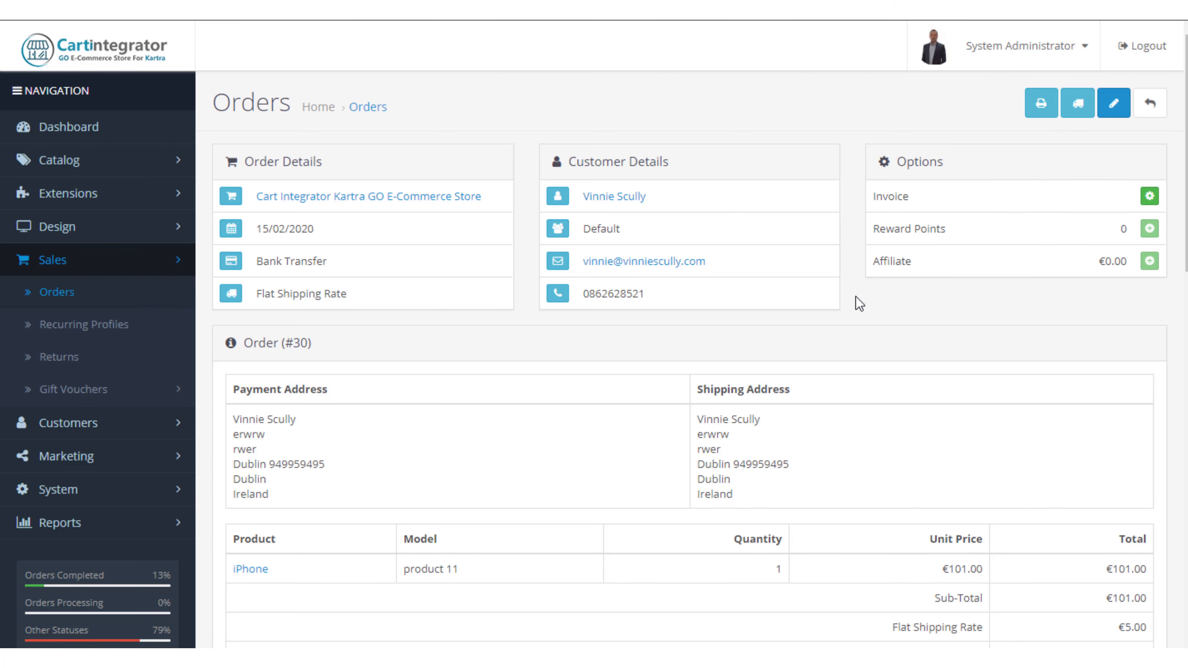
scroll(849, 302, "down", 2)
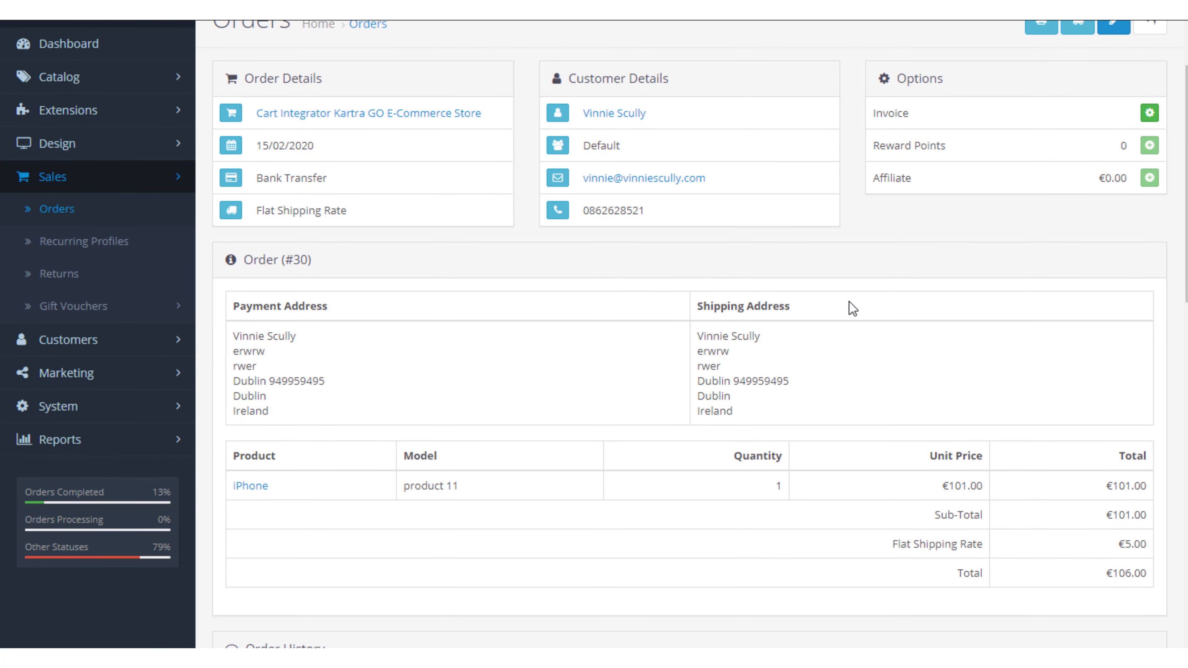
scroll(849, 302, "down", 8)
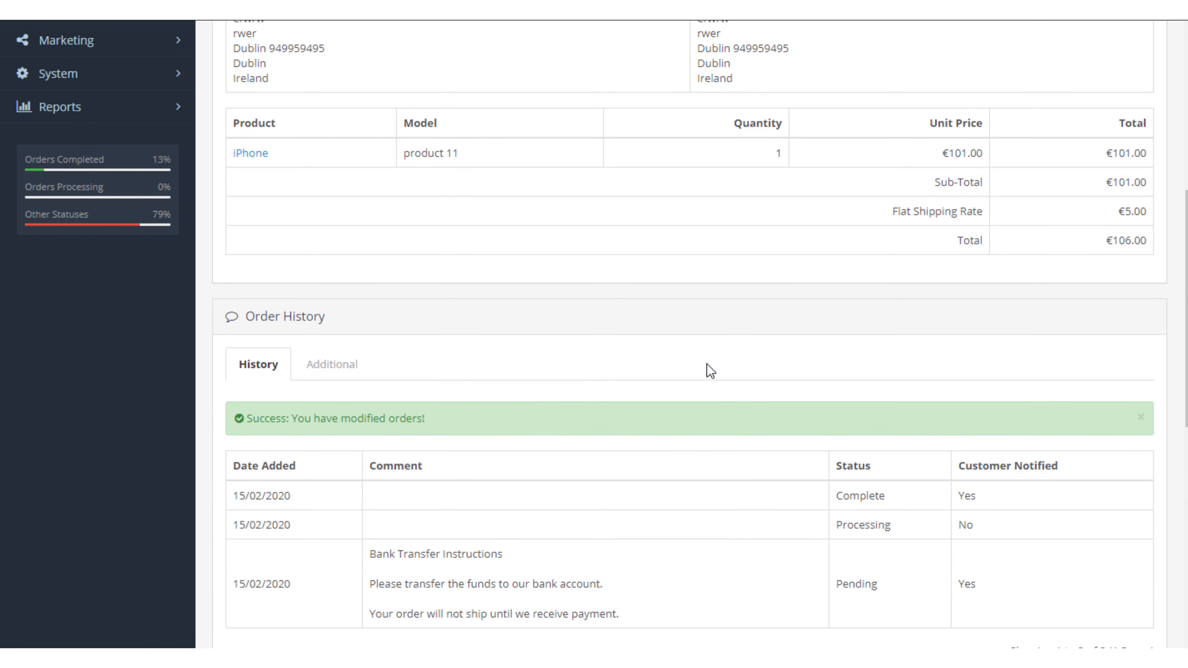
scroll(757, 331, "up", 10)
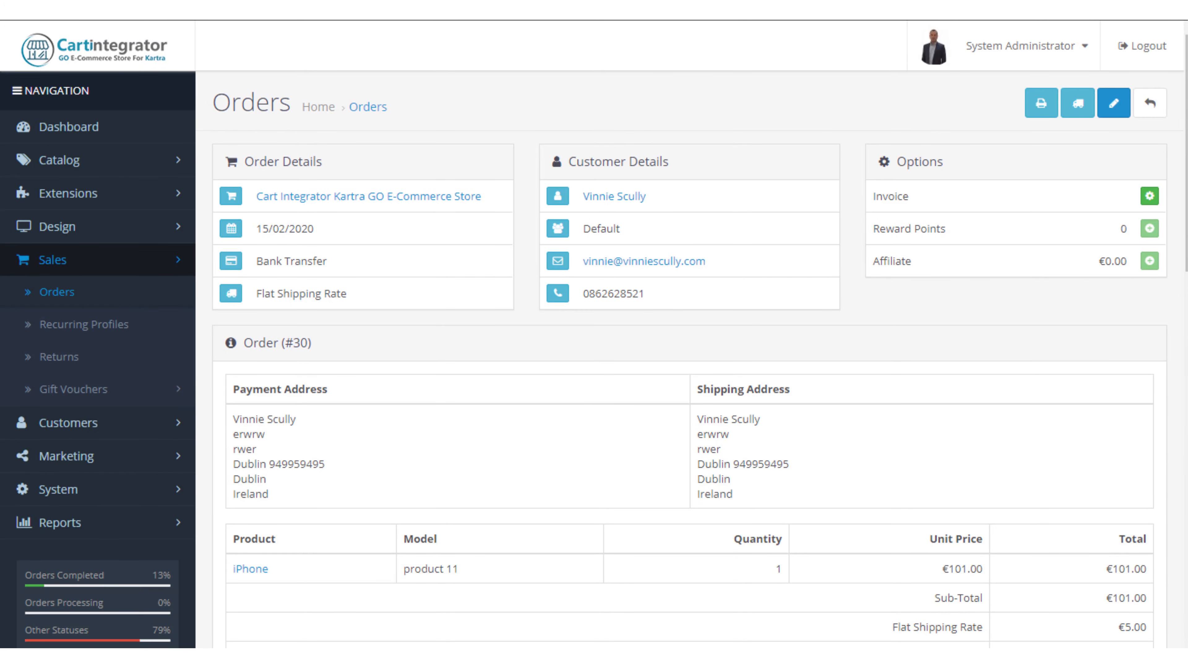
left_click(1078, 107)
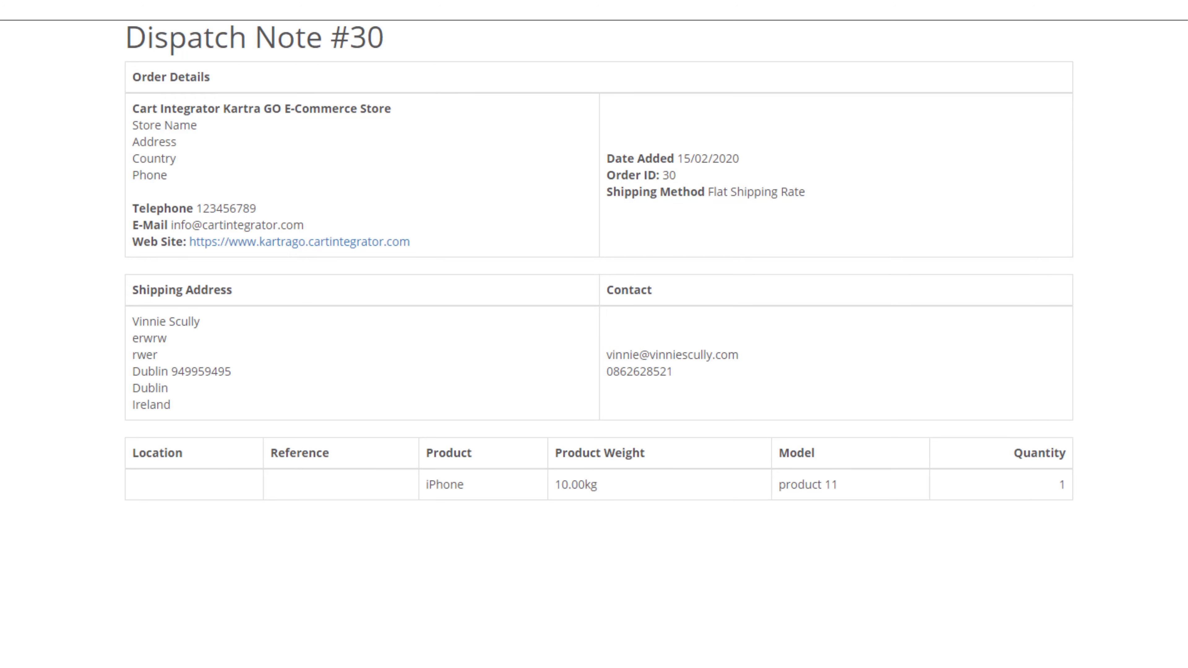
Close the dispatch note, open the order for editing and continue past the customer details to its products
left_click(385, 9)
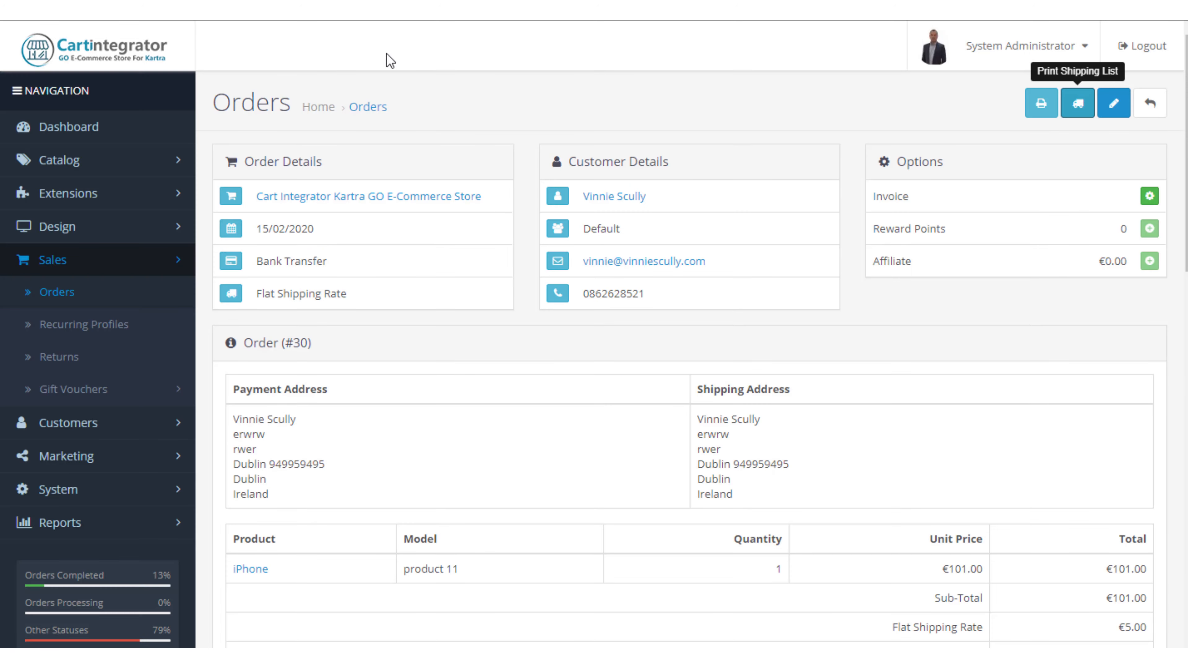
left_click(1116, 112)
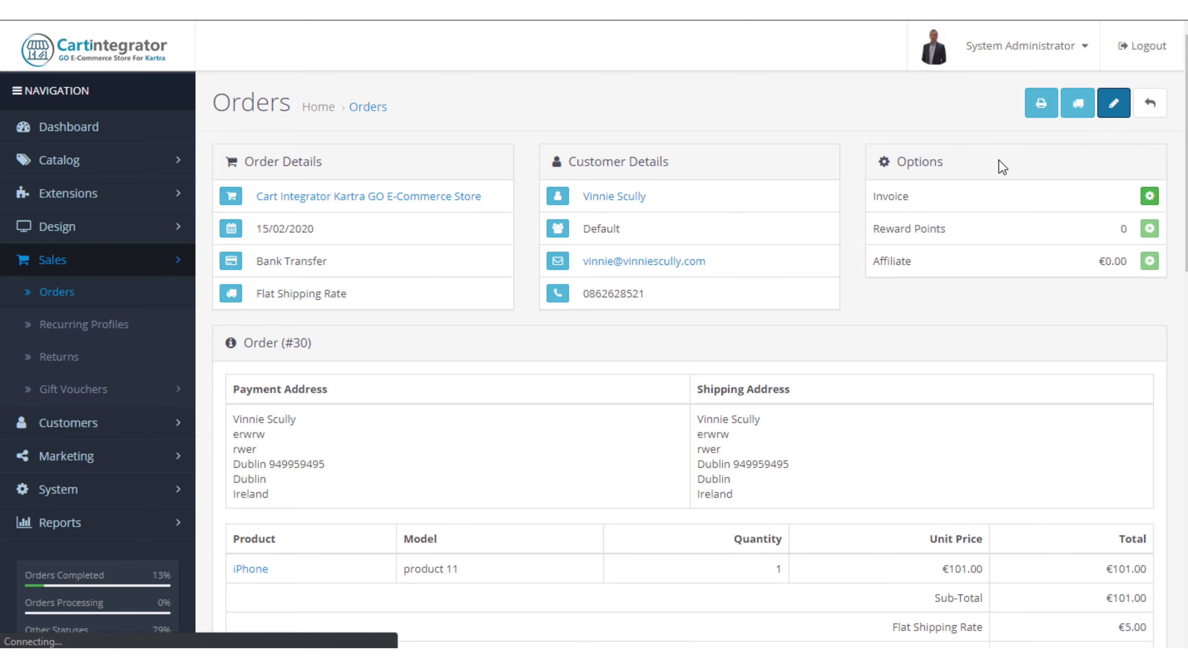
scroll(589, 231, "down", 5)
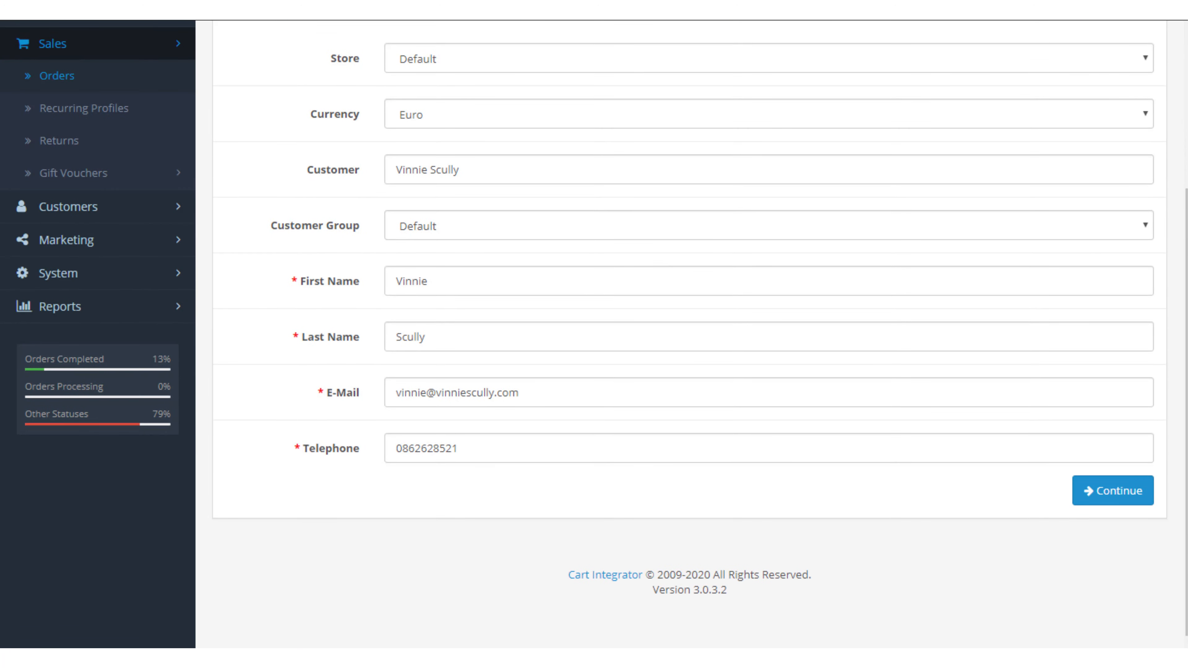
left_click(1113, 496)
scroll(717, 339, "up", 3)
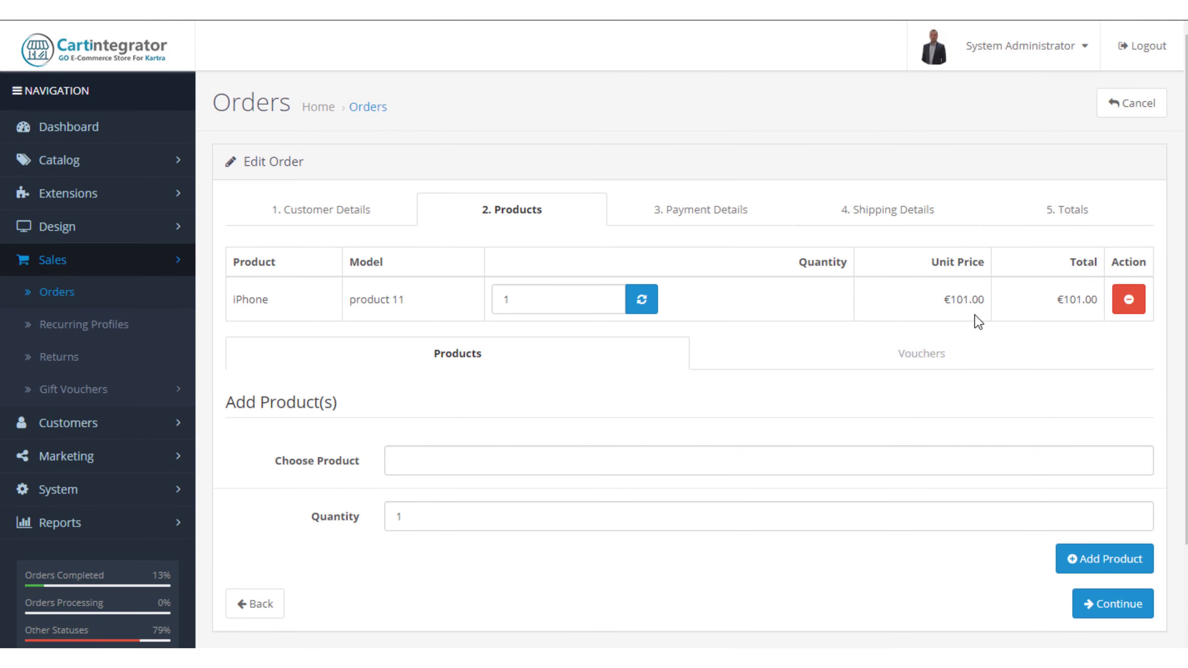
Set the iPhone's quantity in the order to 3 and refresh the product line
double_click(596, 300)
type("3")
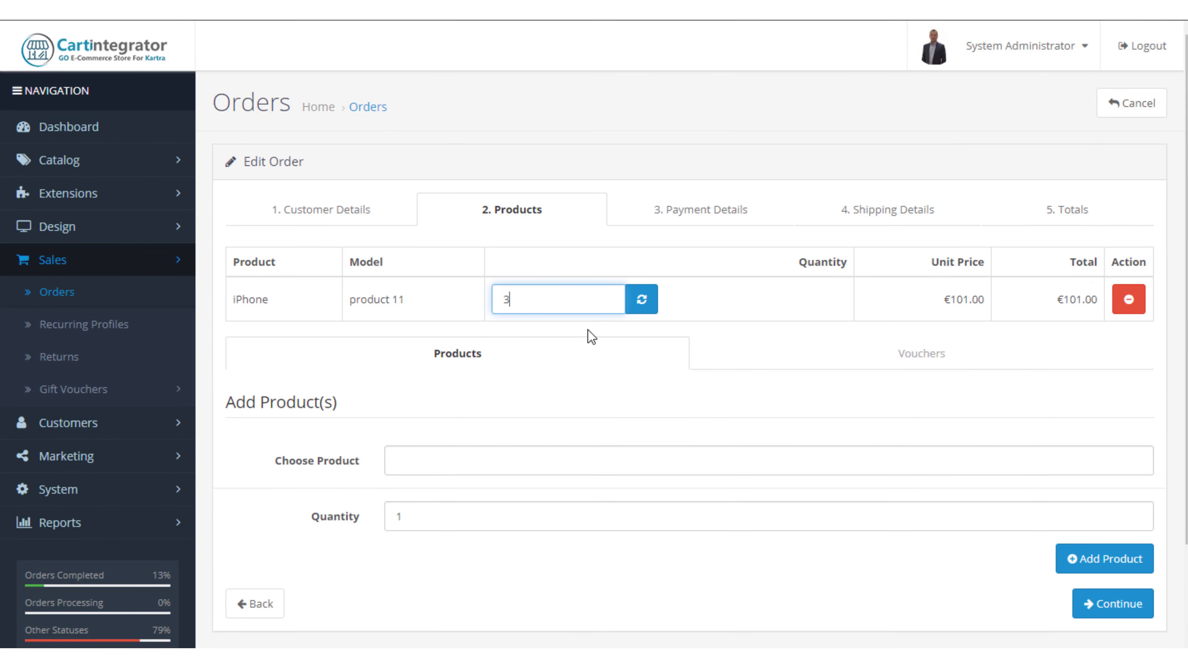
left_click(649, 304)
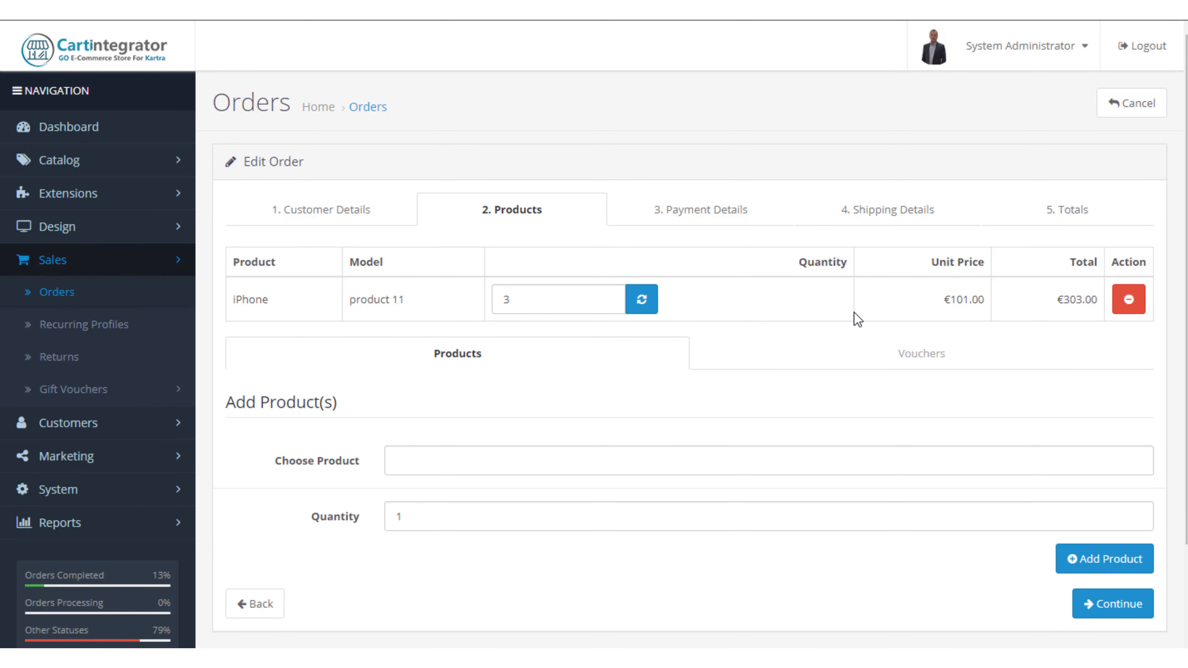
scroll(791, 316, "down", 2)
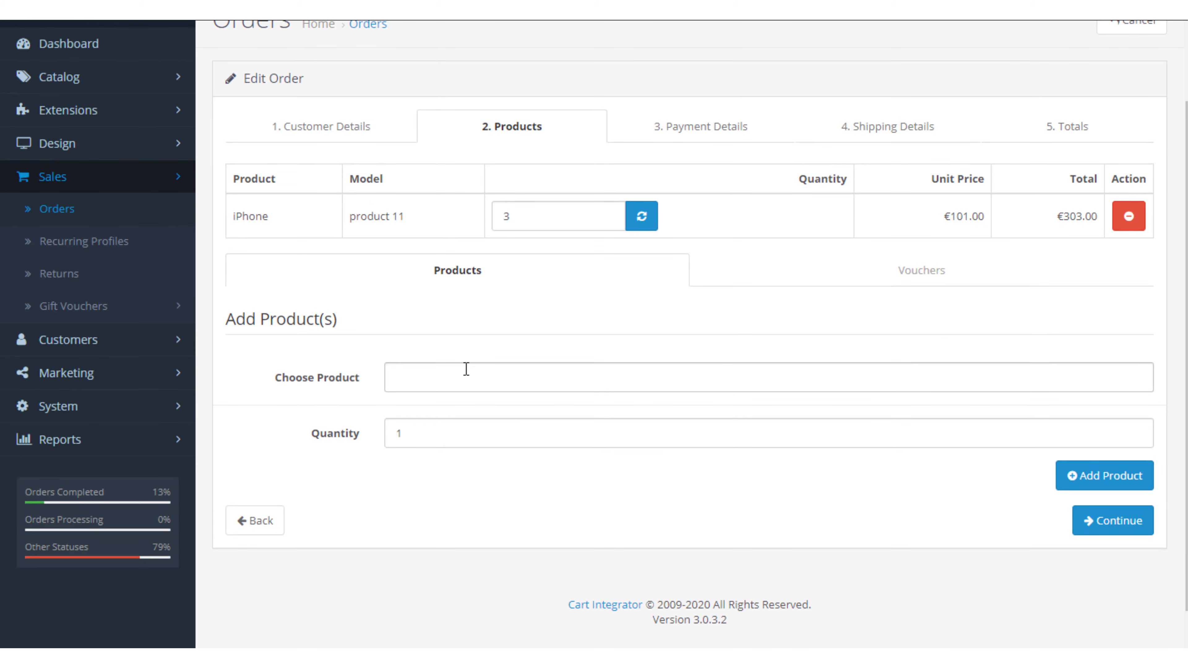
left_click(467, 370)
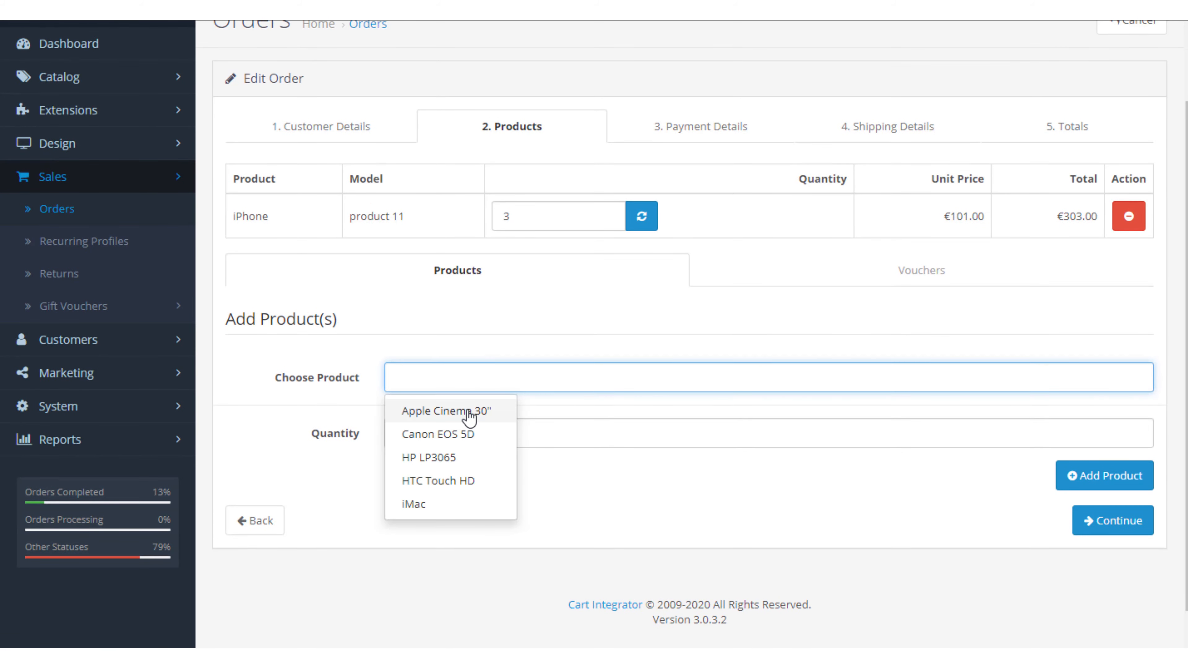
left_click(468, 412)
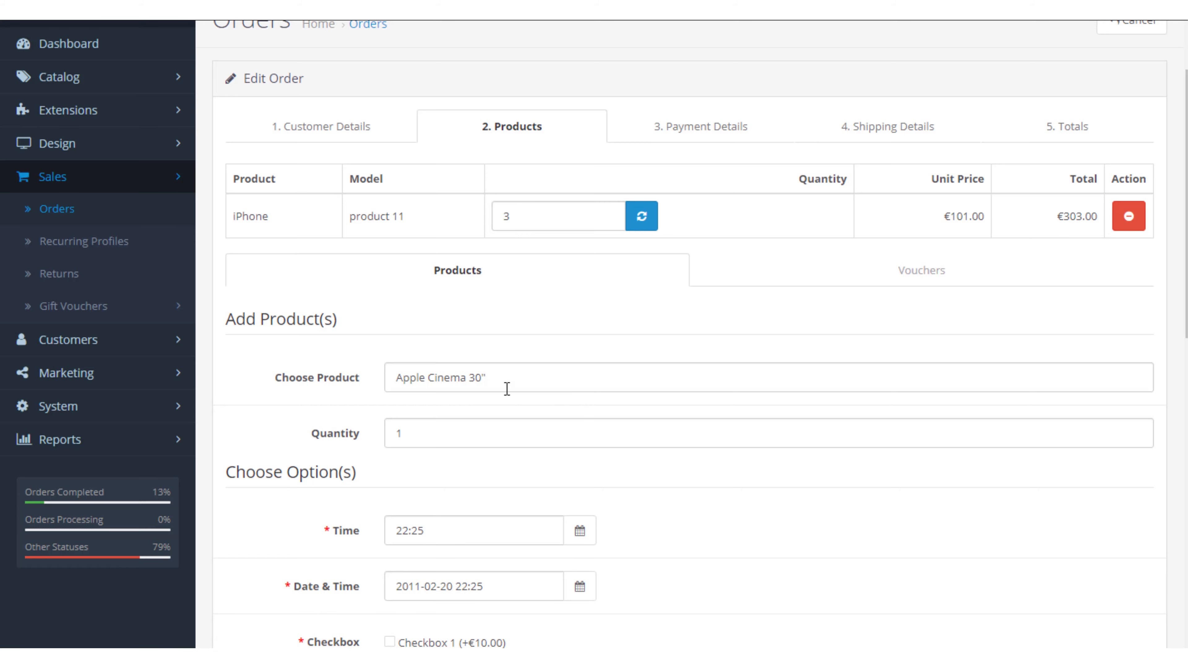
left_click_drag(511, 385, 180, 375)
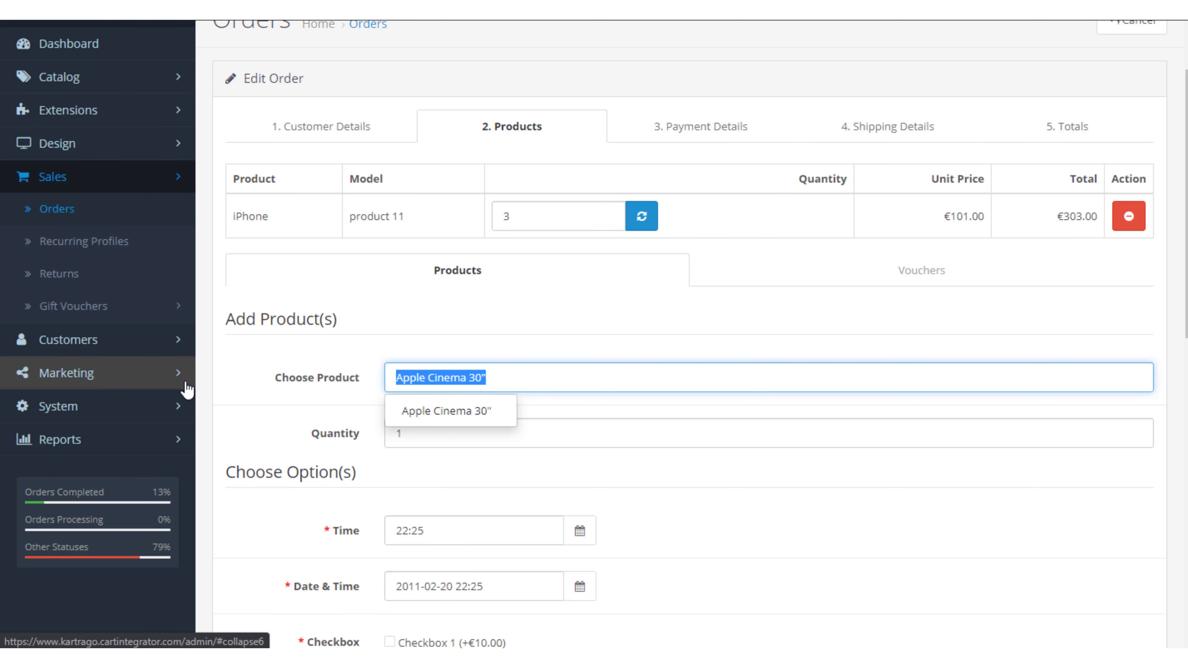
key("BackSpace")
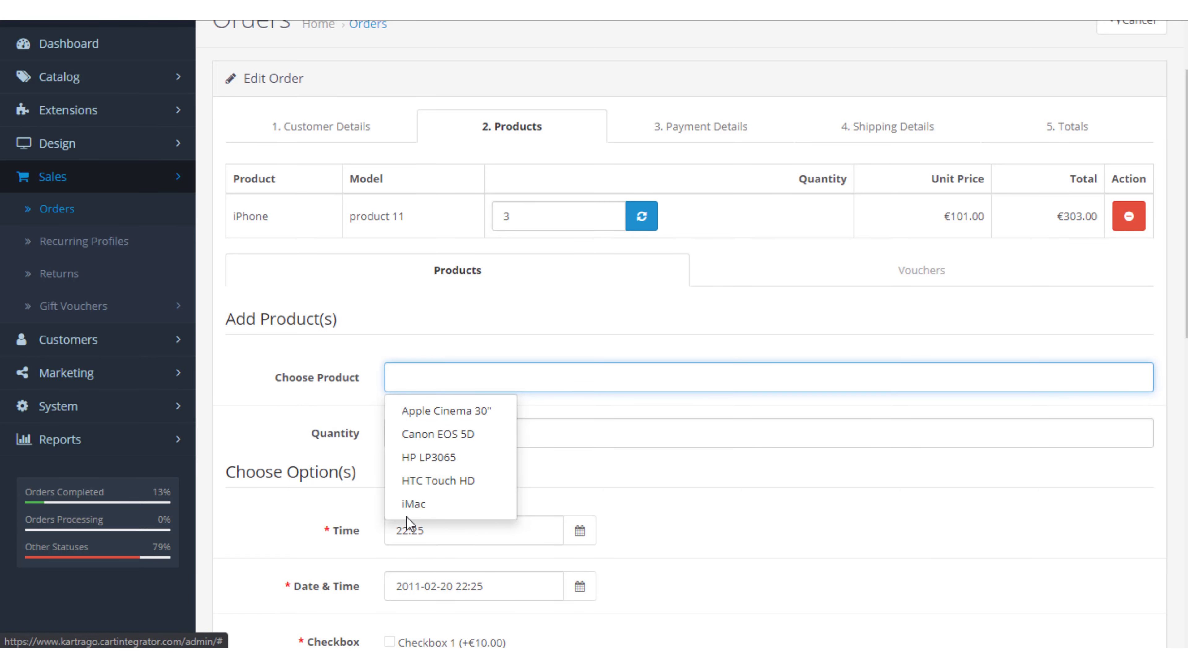
Choose iMac as the product and add it to the order with a quantity of 1
left_click(418, 504)
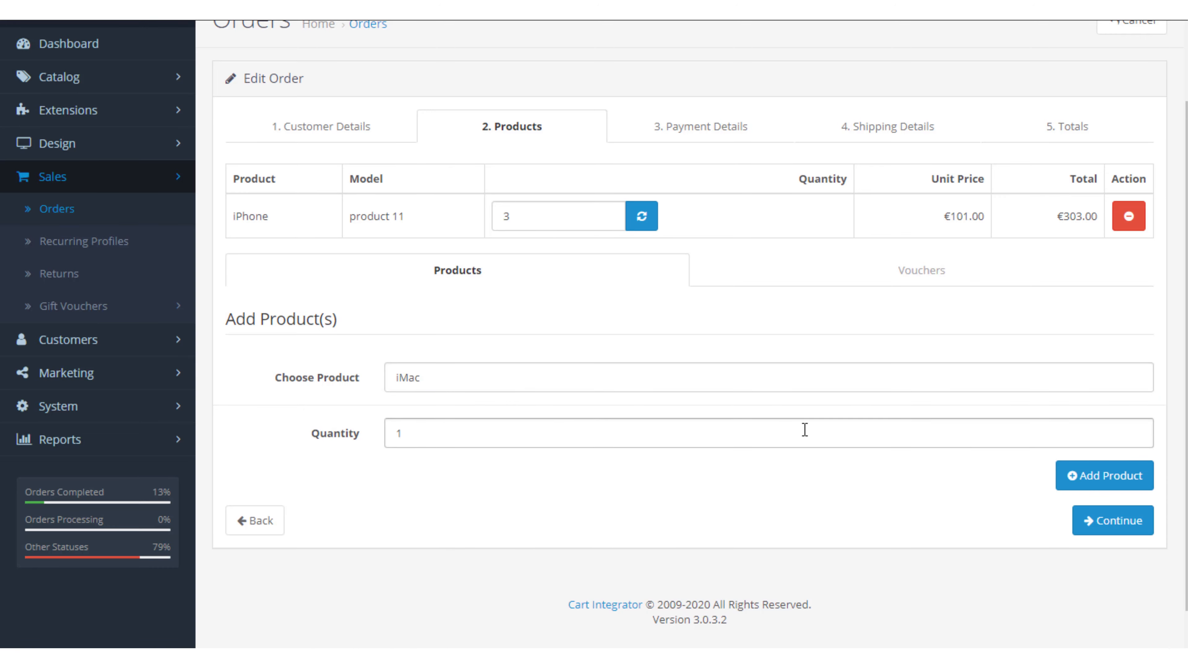
left_click(1099, 476)
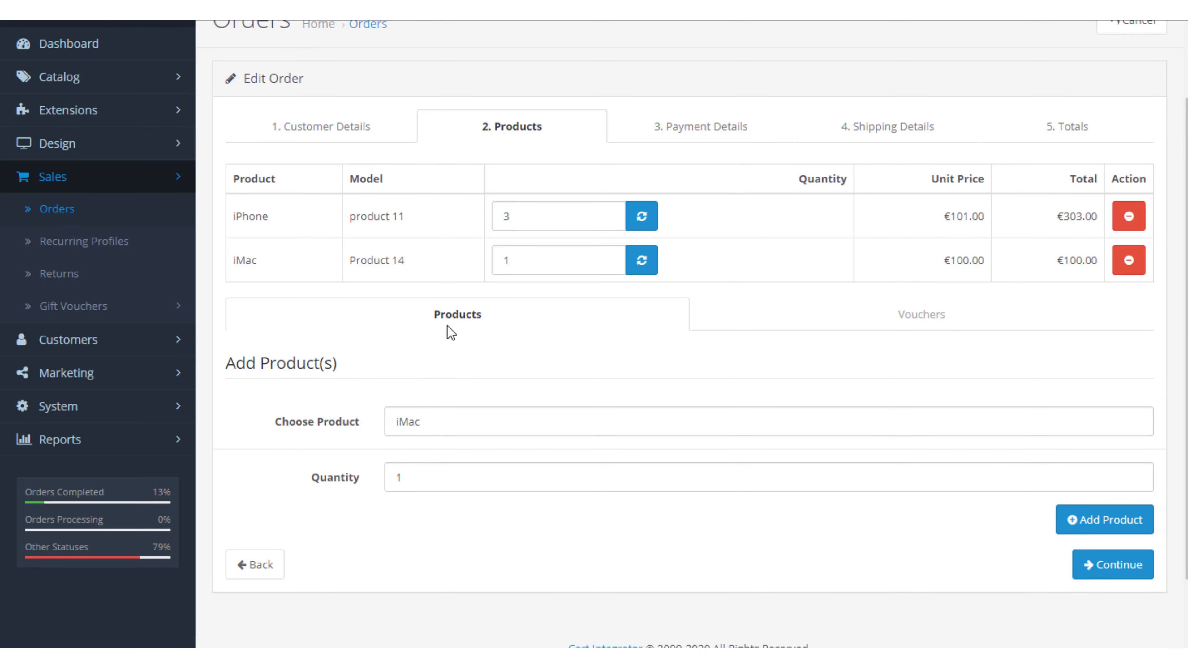
Proceed through the order's payment and shipping details, leaving them as they are, to reach the totals
scroll(865, 320, "down", 2)
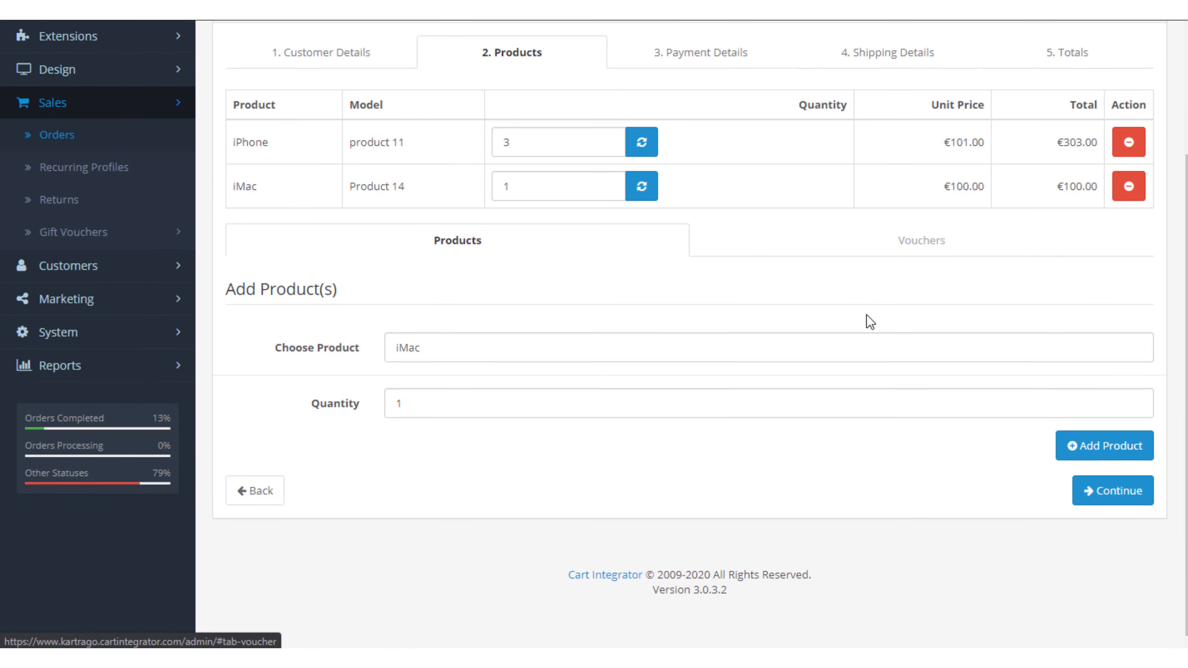
left_click(1116, 496)
scroll(1016, 412, "up", 3)
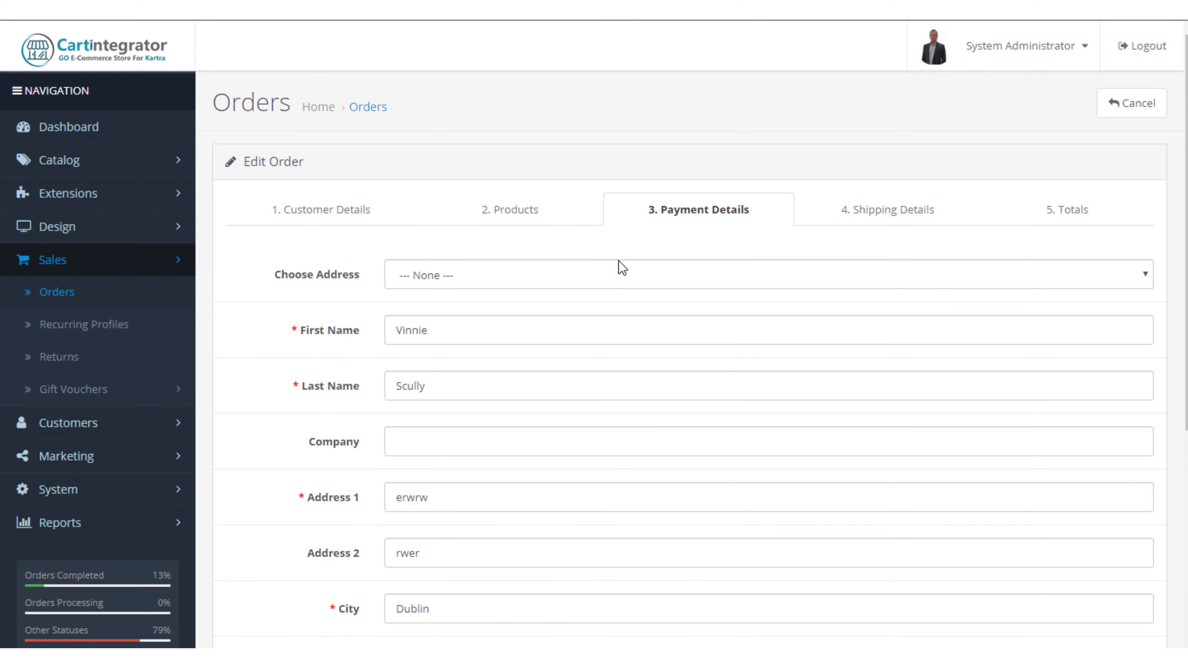
scroll(851, 387, "down", 5)
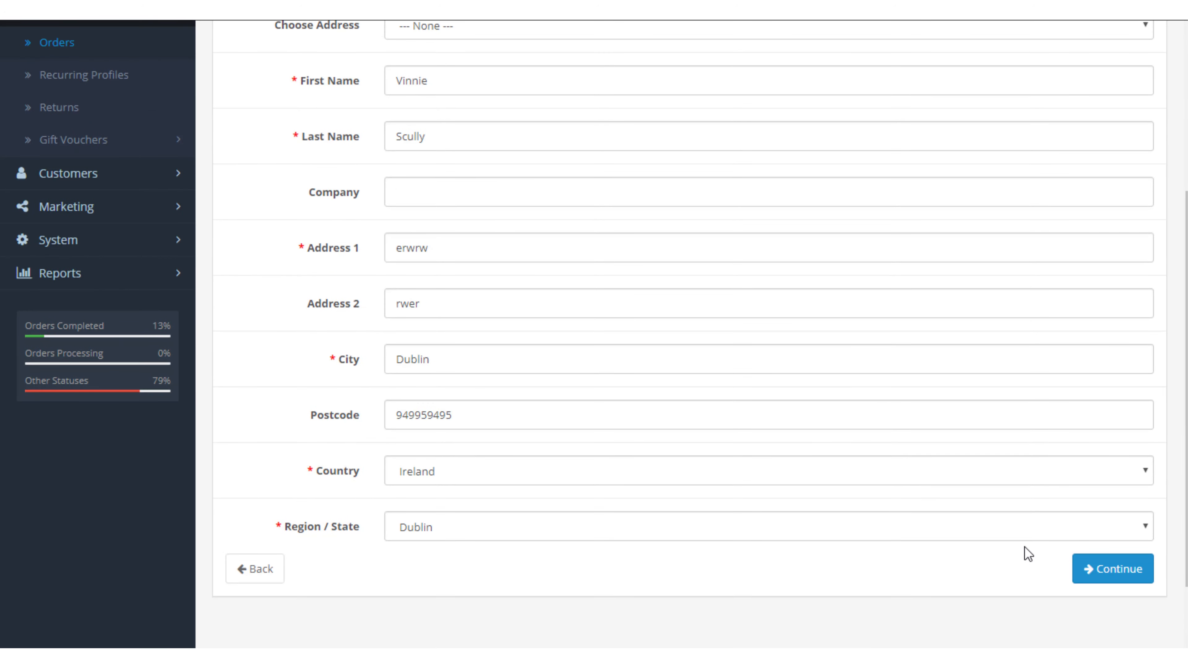
left_click(1094, 568)
scroll(938, 317, "up", 4)
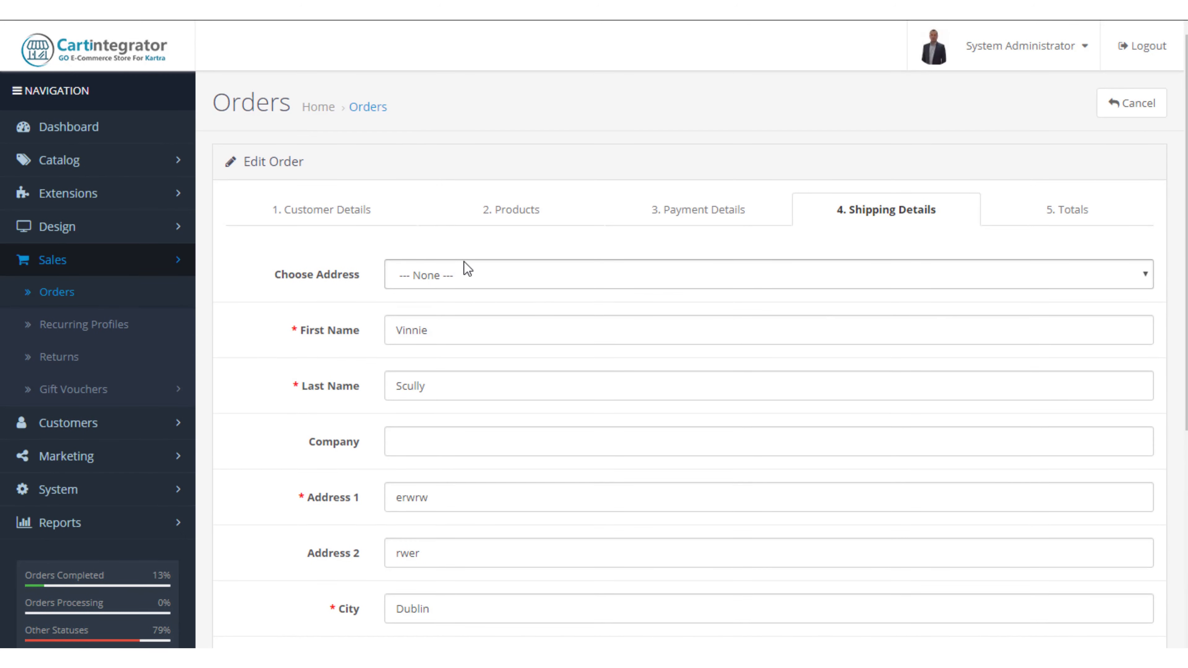
scroll(799, 476, "down", 5)
left_click(1103, 581)
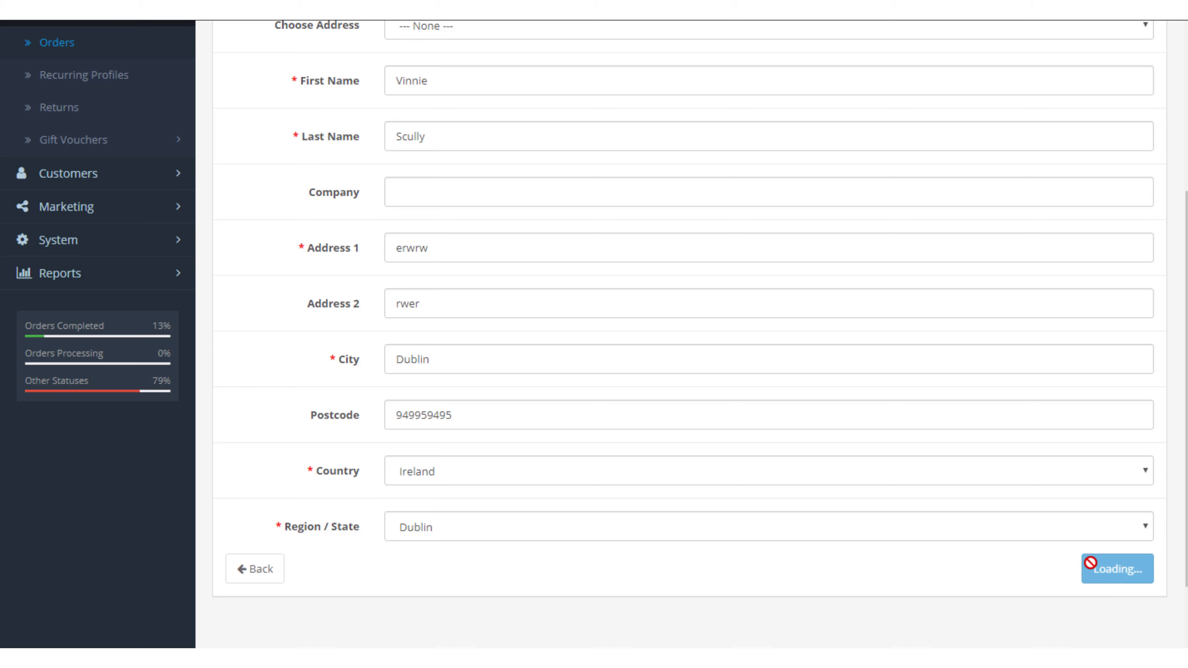
scroll(892, 361, "up", 3)
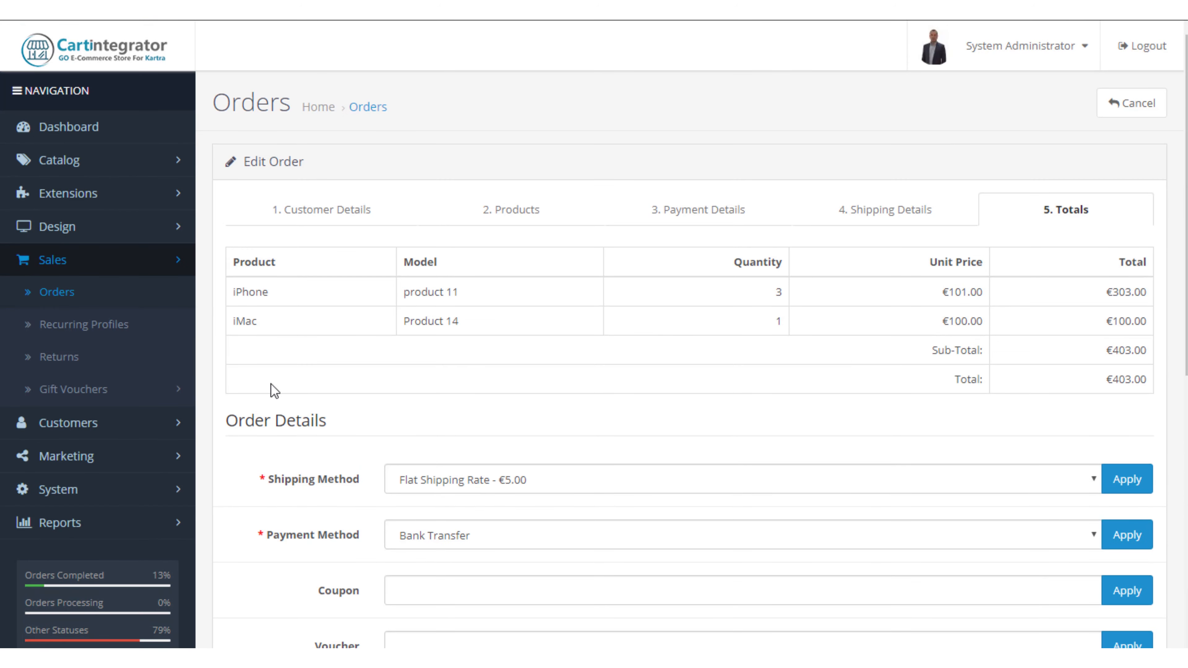
Apply the Flat Shipping Rate shipping method to the order and save the modified order
scroll(1034, 357, "down", 2)
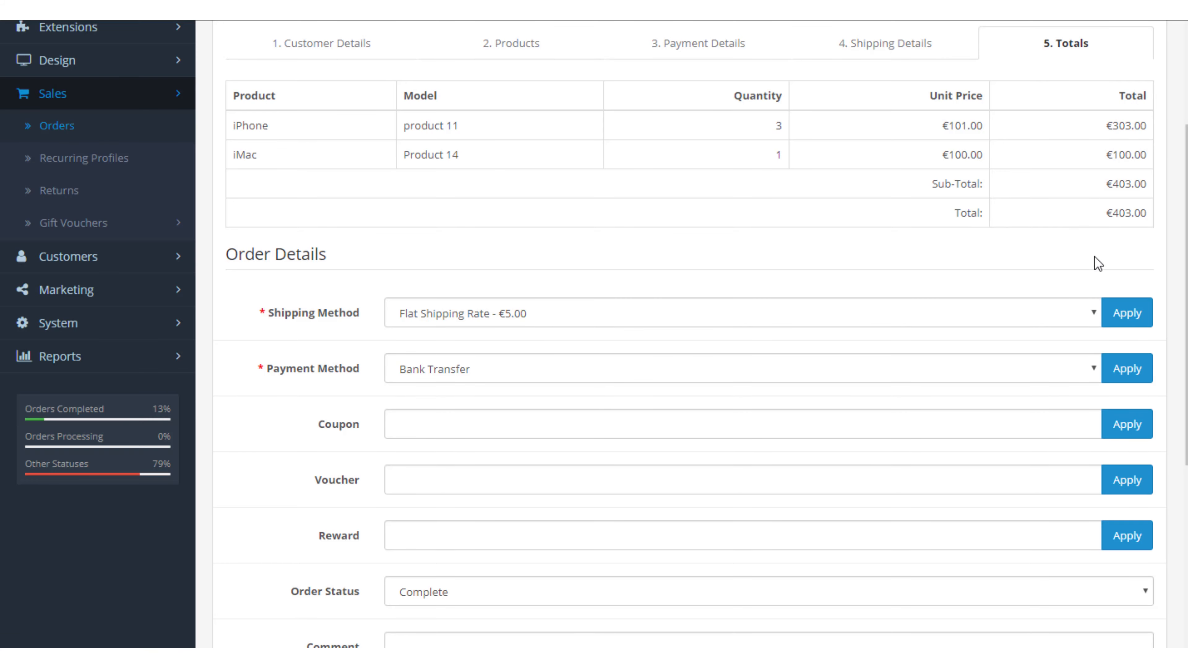
left_click(1129, 317)
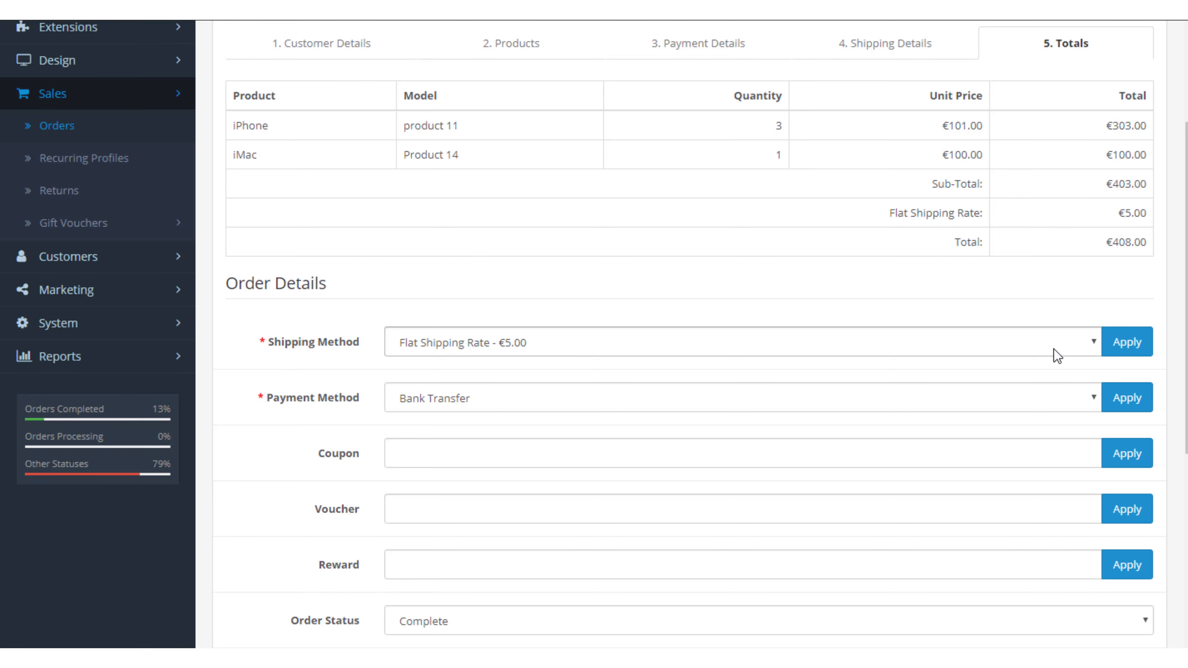
scroll(1058, 357, "down", 5)
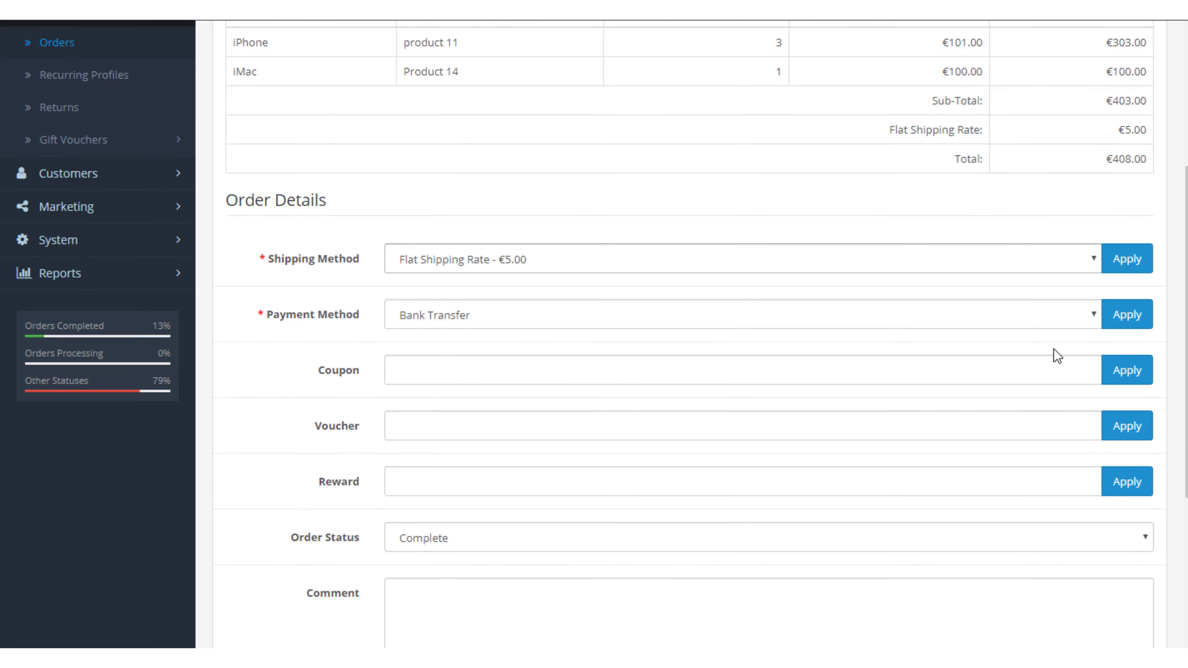
left_click(1140, 589)
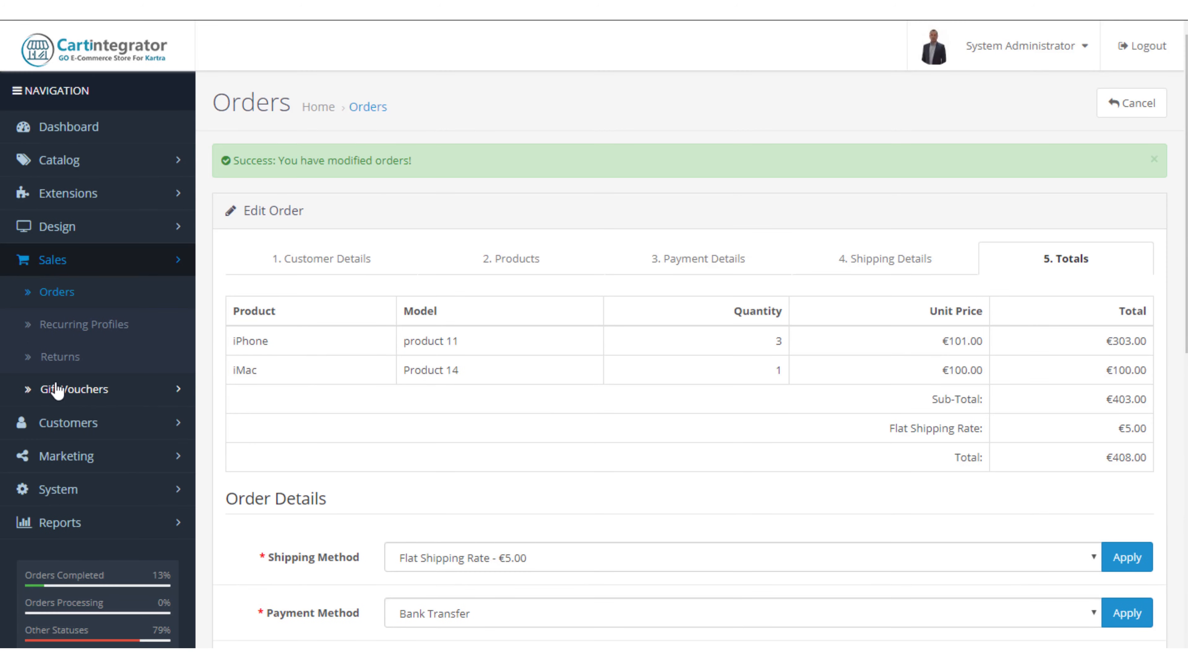
View the store's recurring order, product return and gift voucher lists in the sales section
left_click(56, 340)
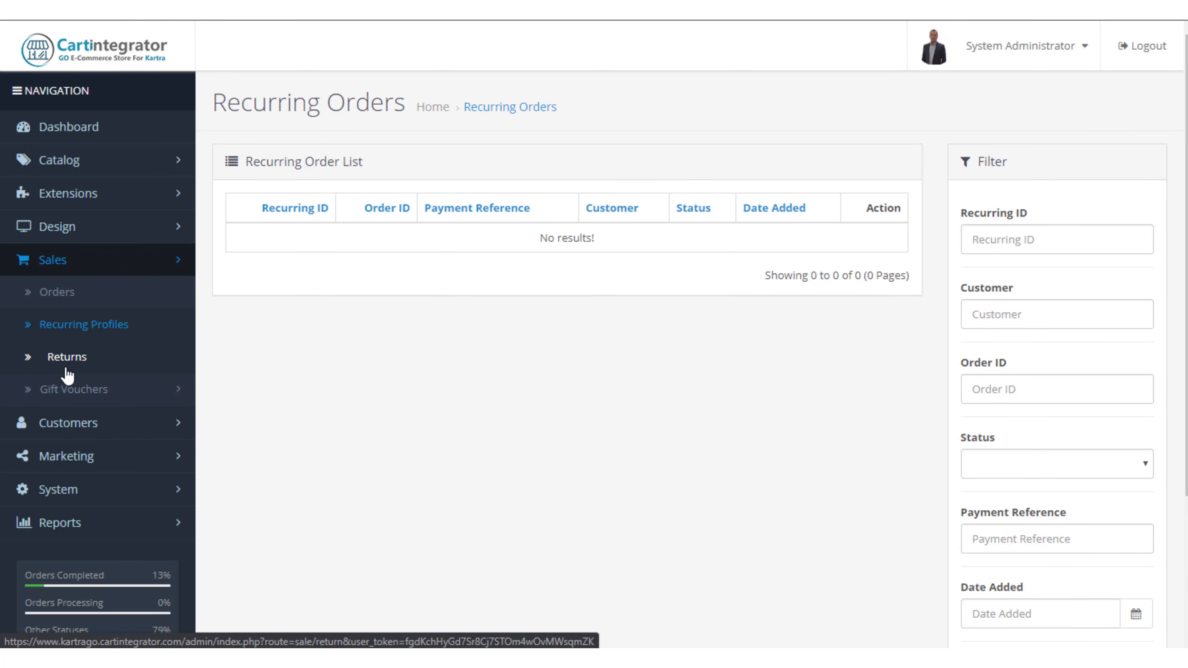
left_click(68, 373)
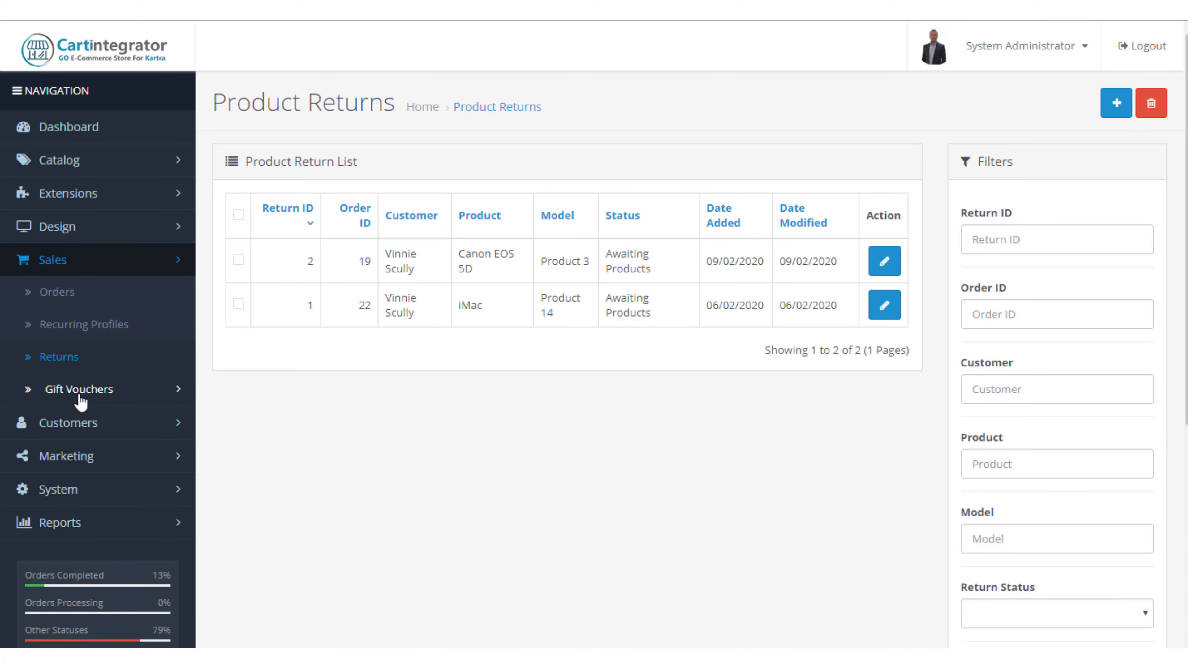
left_click(80, 398)
left_click(102, 433)
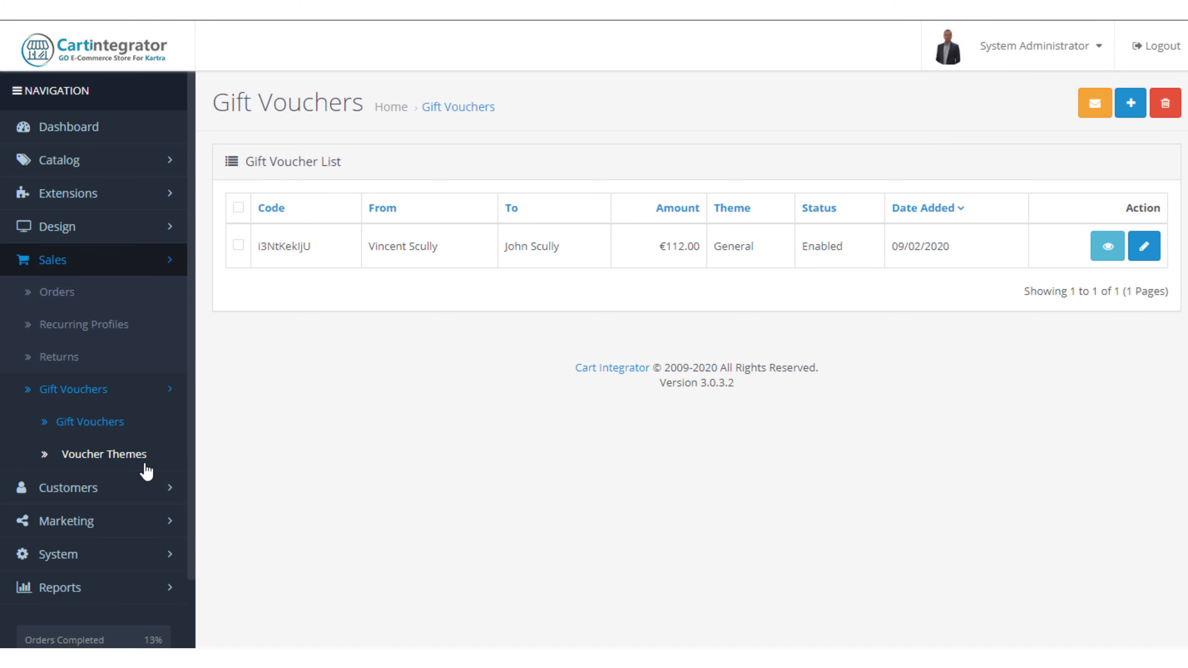
Go to the second page of the customer list and open the customer listed there for editing
scroll(143, 470, "down", 2)
left_click(133, 413)
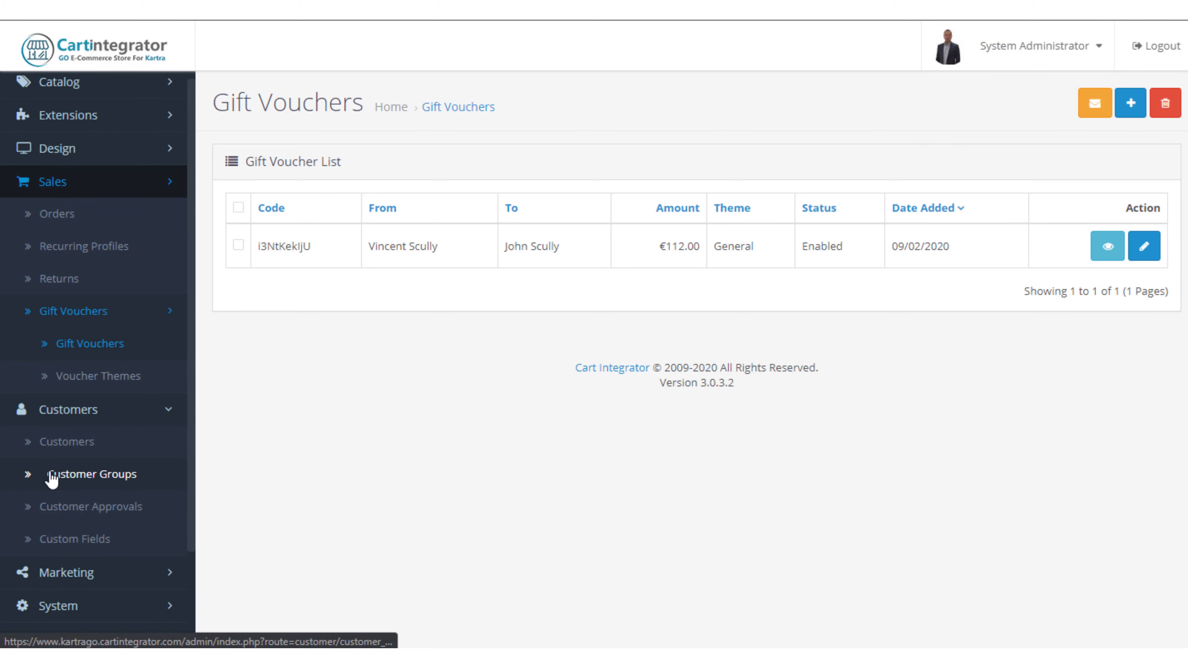
left_click(87, 452)
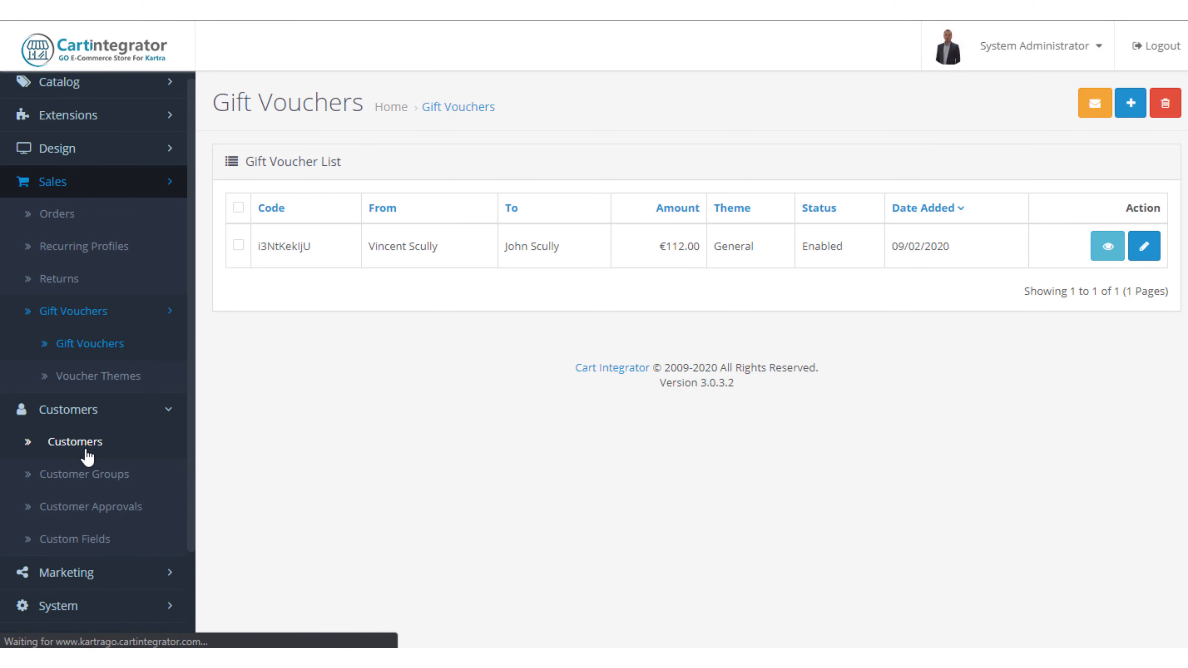
scroll(576, 347, "down", 10)
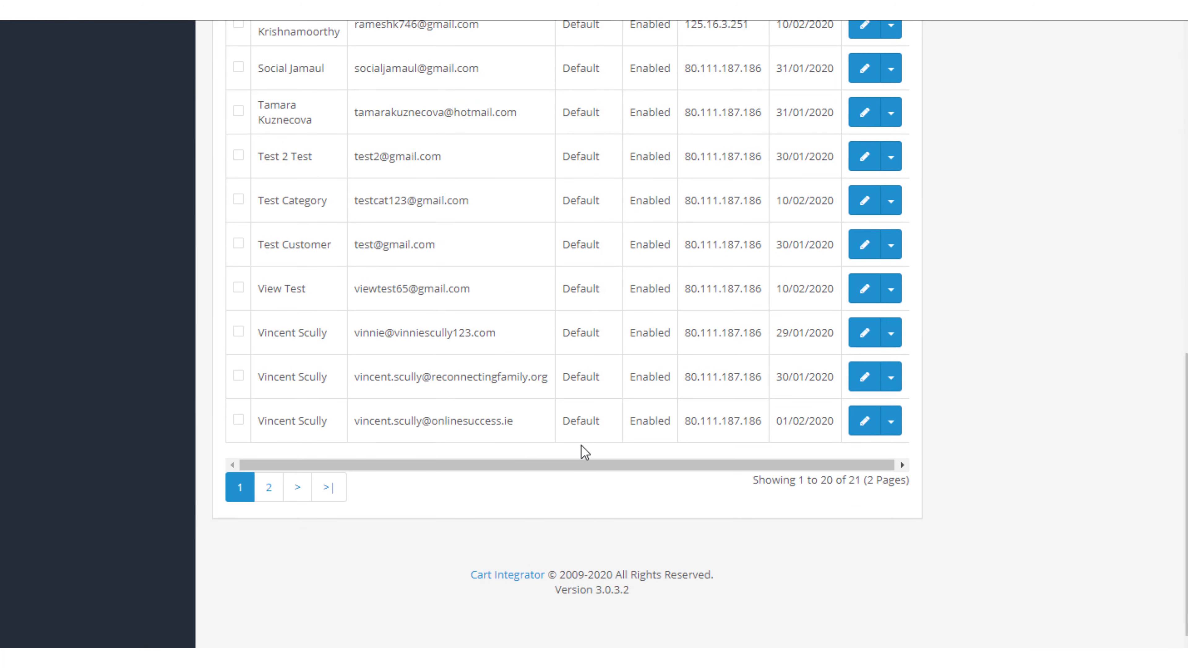
left_click(270, 491)
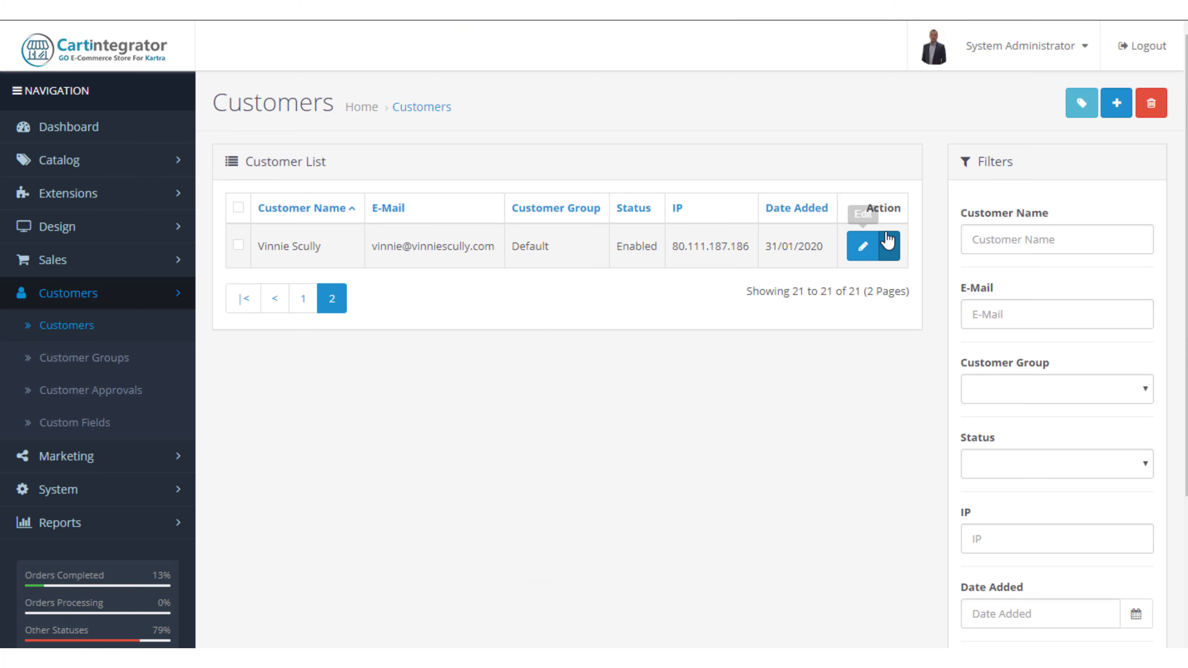
left_click(852, 249)
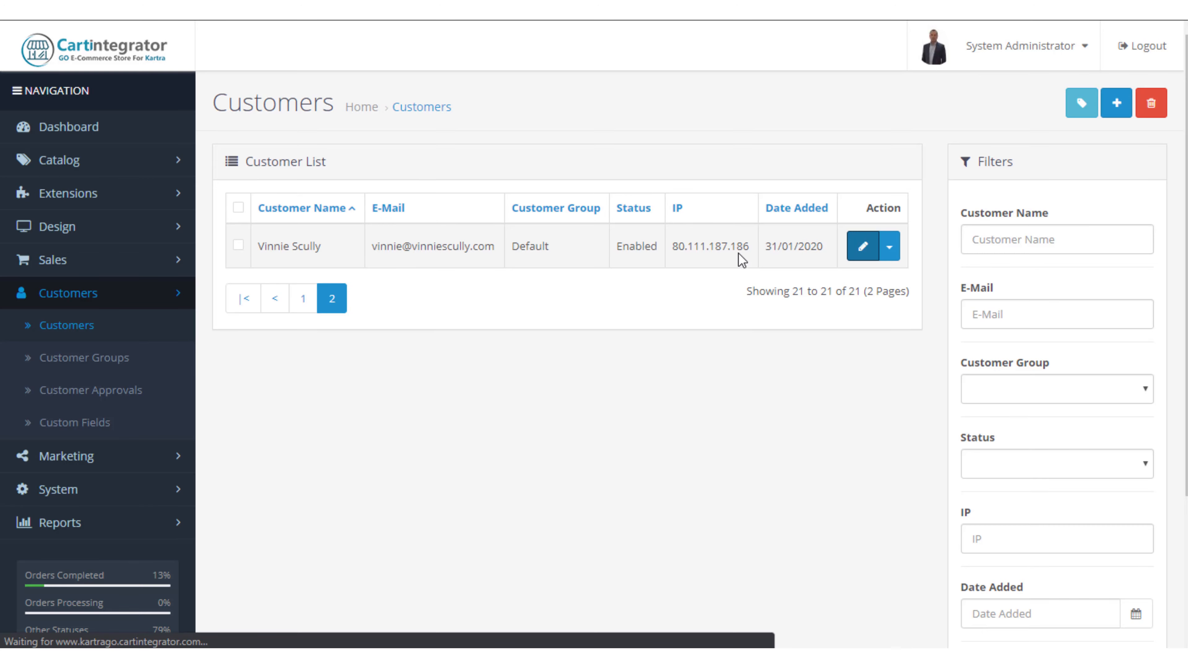
Examine the customer's group options, contact details, password fields and other general settings
scroll(598, 256, "down", 2)
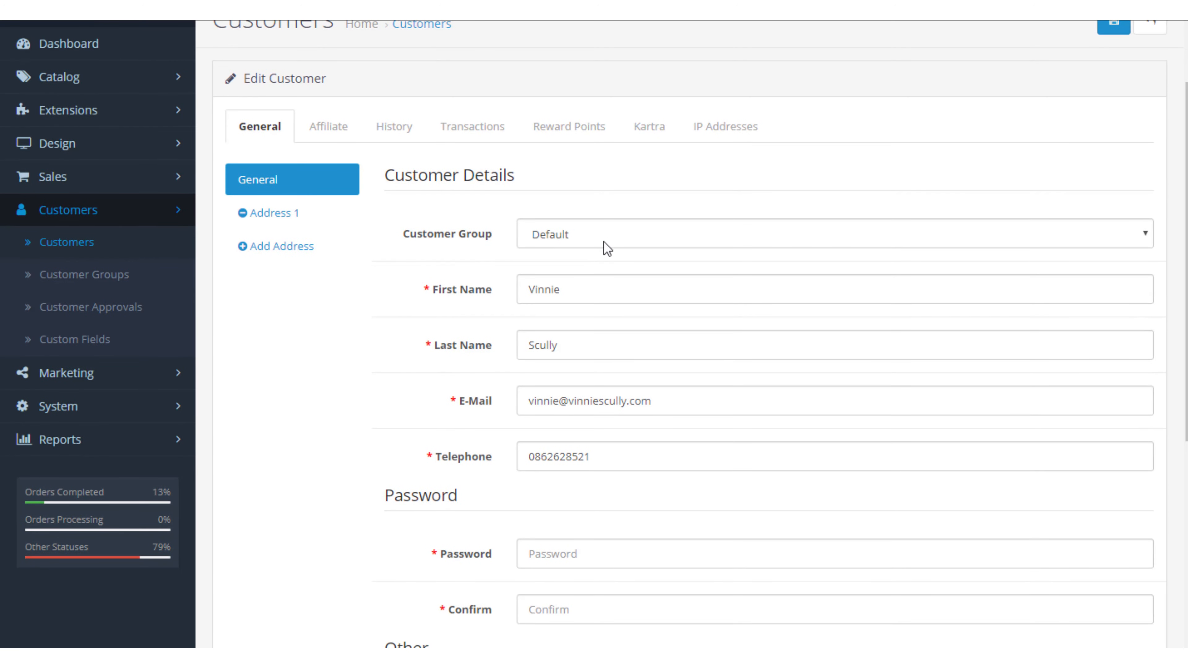
left_click(625, 229)
left_click(625, 230)
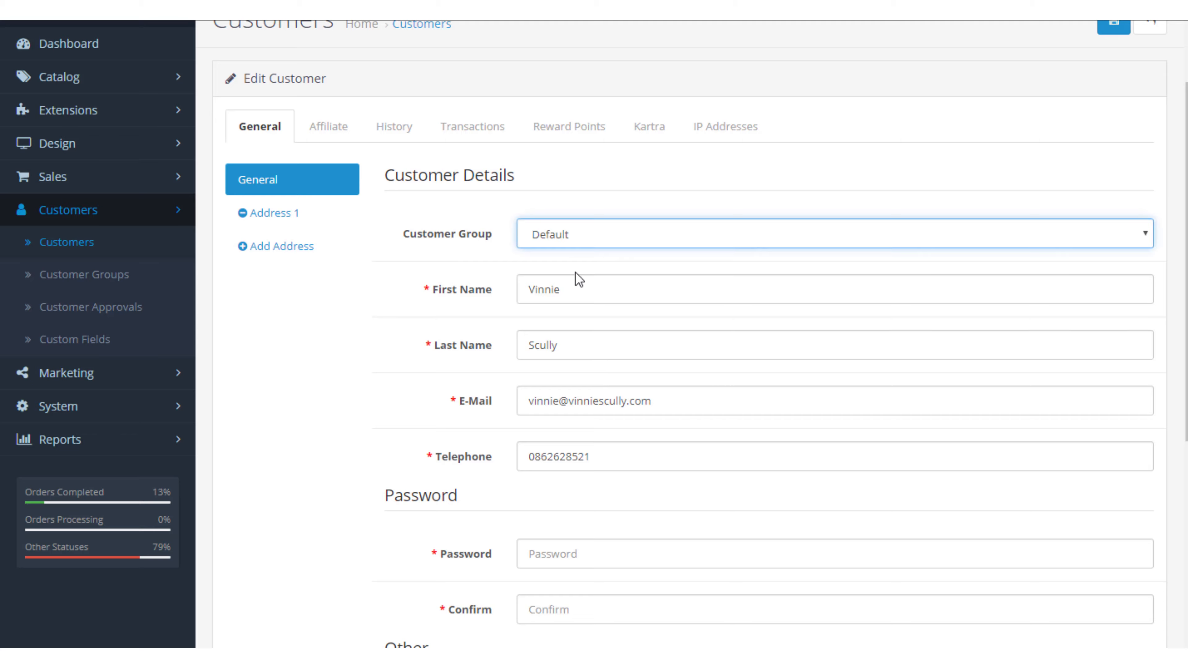
scroll(585, 276, "down", 5)
left_click(599, 309)
left_click(598, 359)
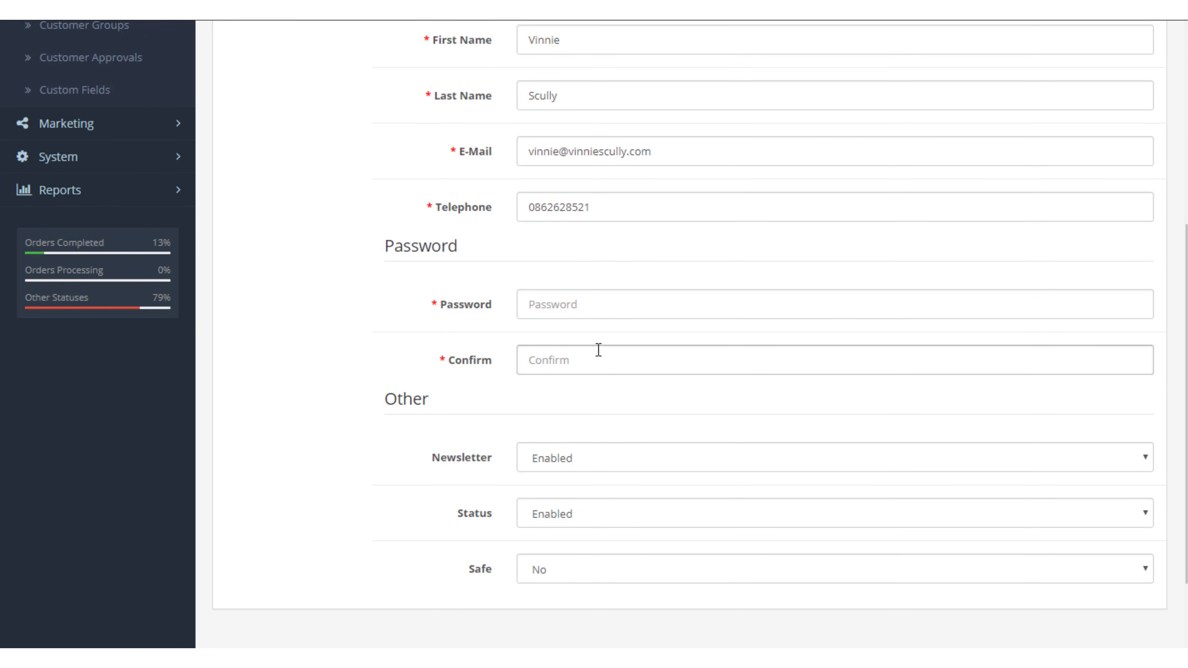
left_click(599, 349)
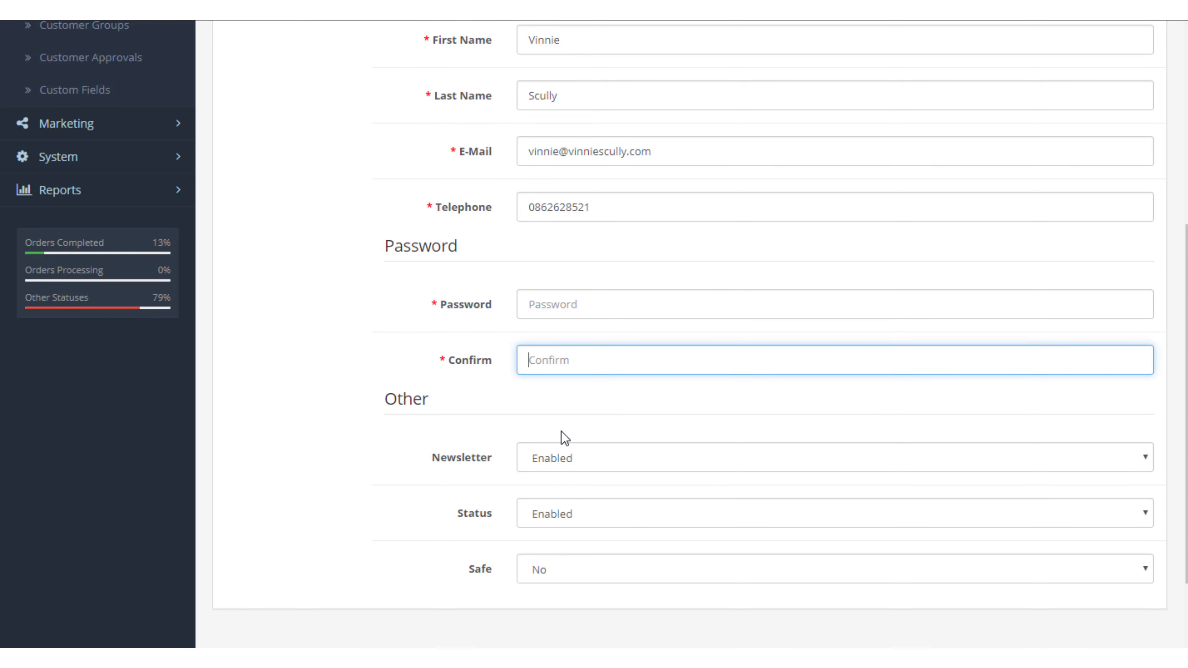
Add the comment "test" to the history of the customer being edited
scroll(562, 432, "down", 2)
scroll(559, 430, "up", 8)
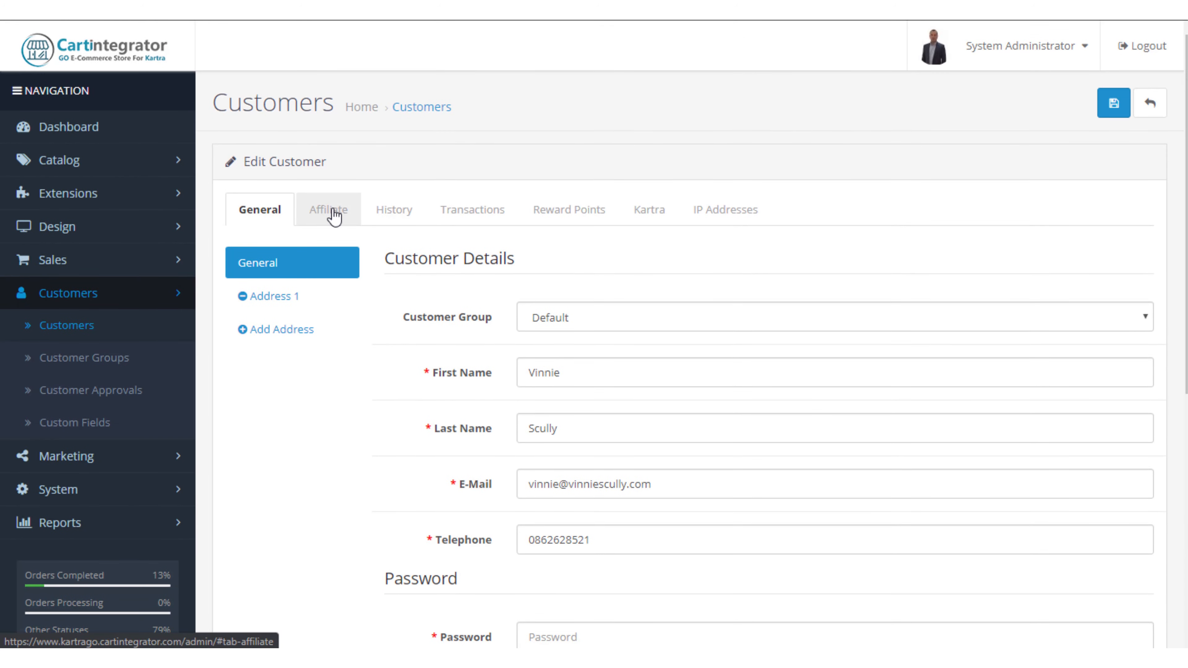
left_click(334, 217)
left_click(405, 206)
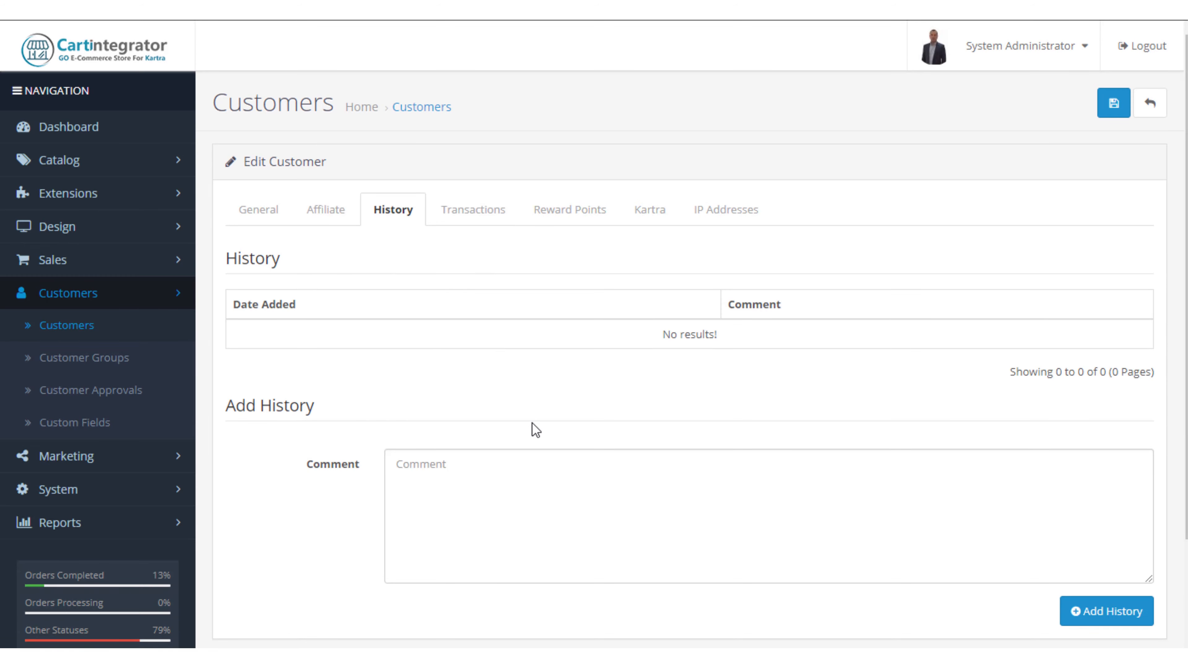
left_click(548, 495)
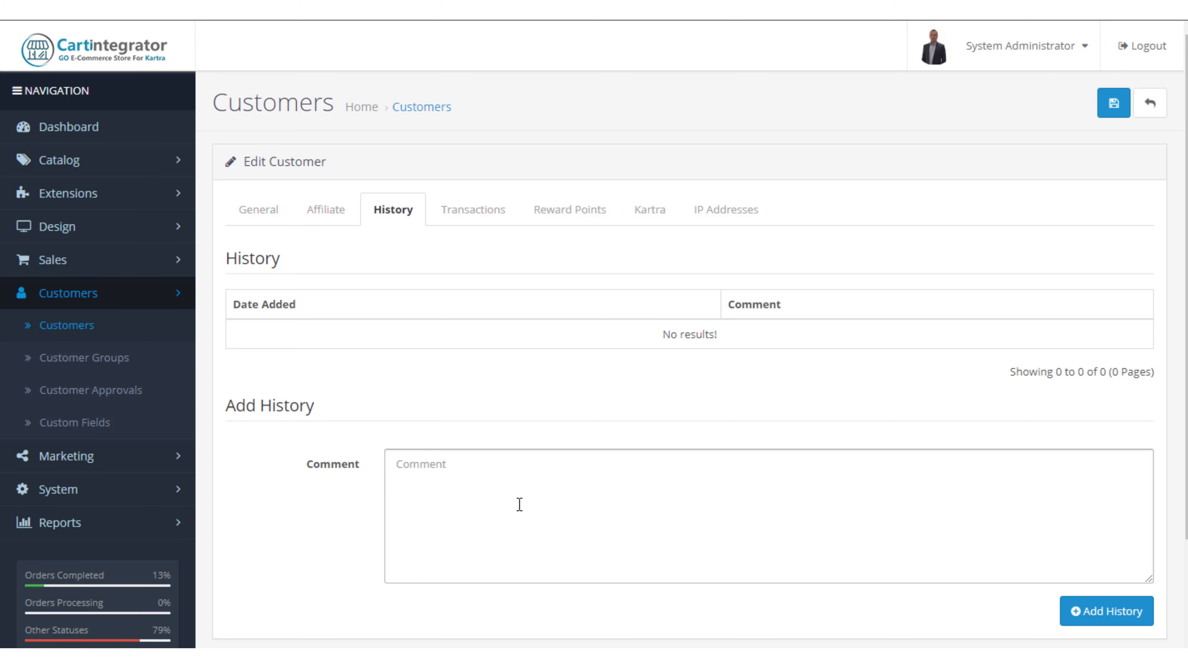
type("test")
left_click(1072, 611)
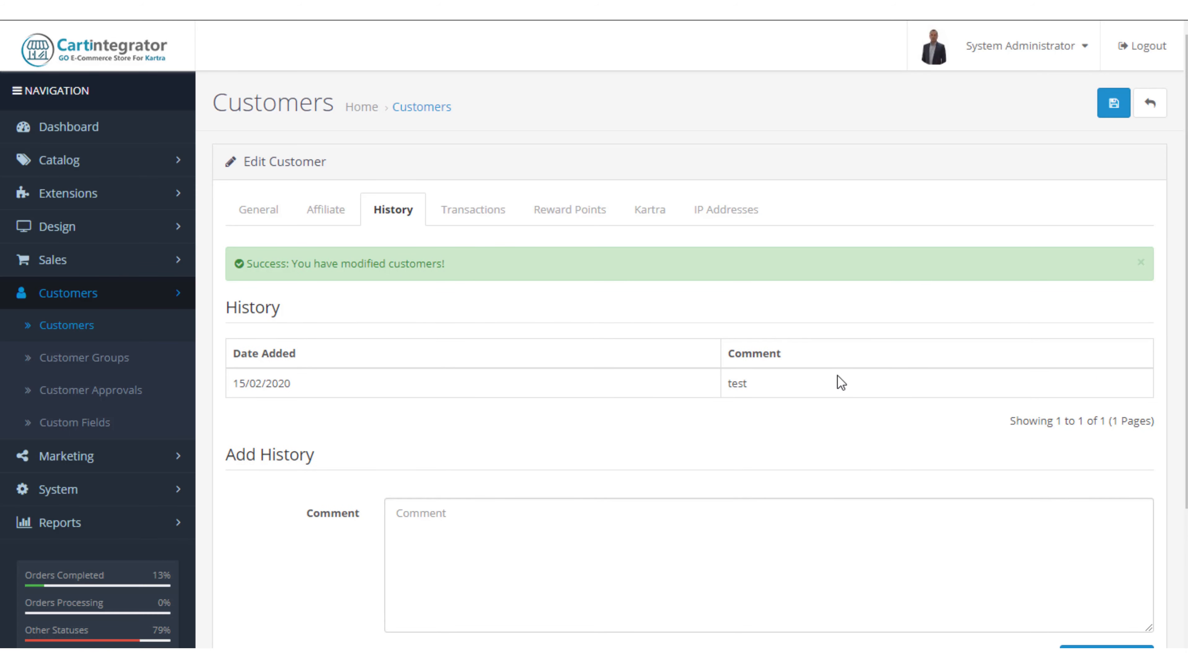
View the customer's transactions, reward points and IP addresses
left_click(489, 211)
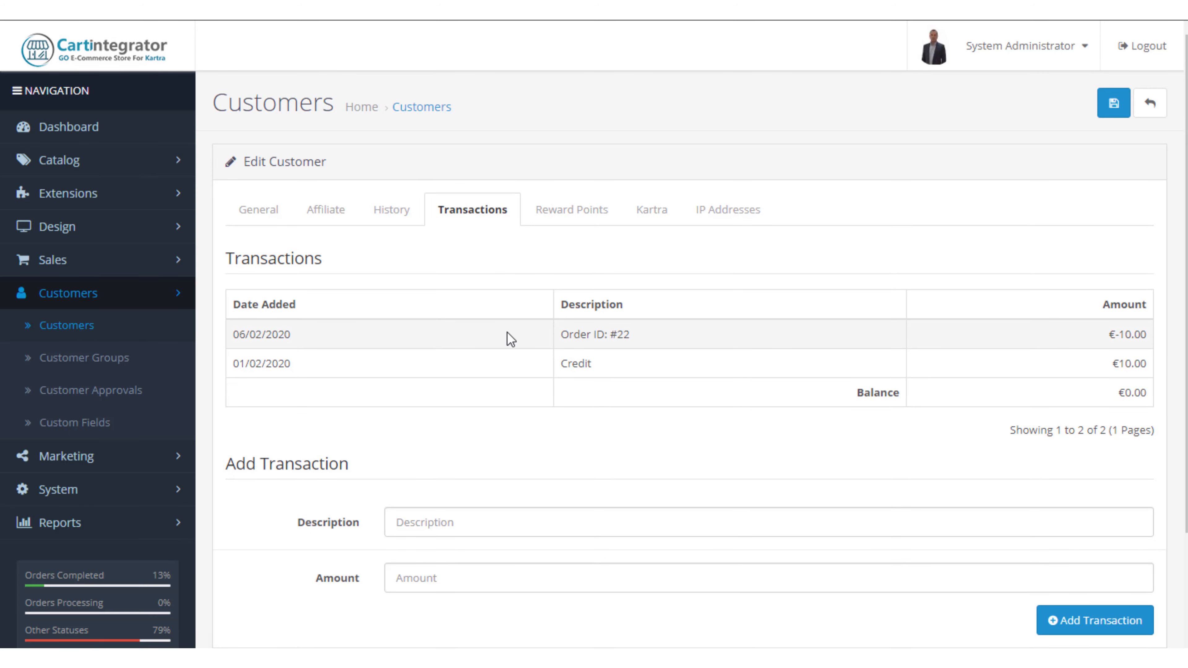
left_click(565, 213)
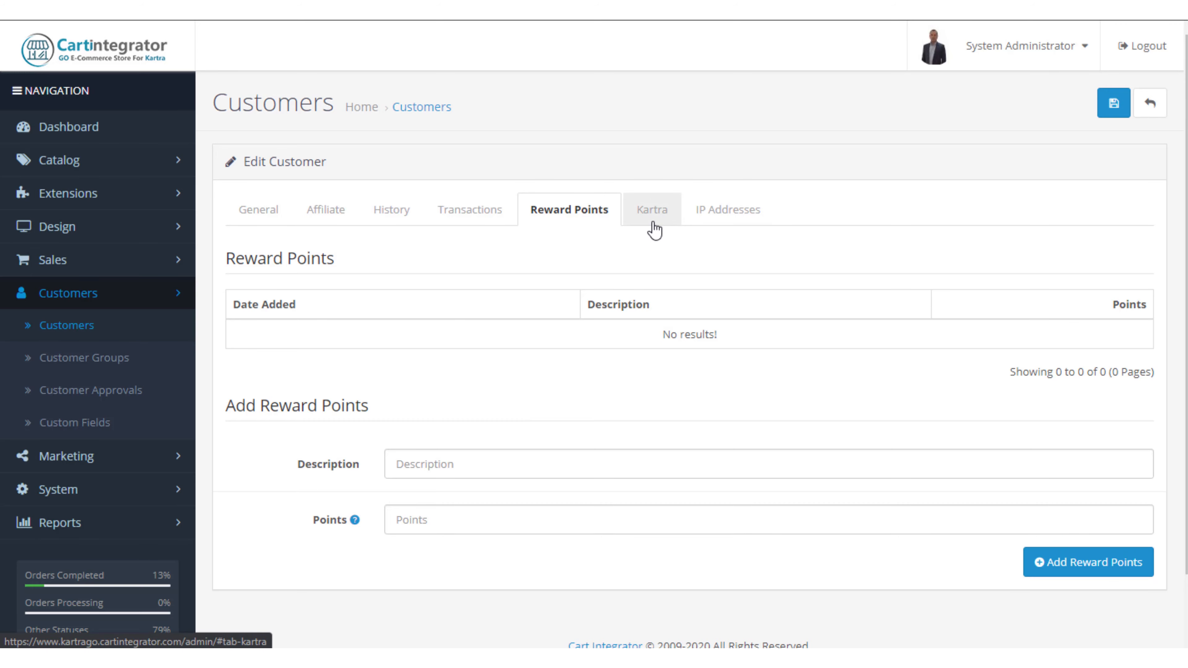
left_click(722, 217)
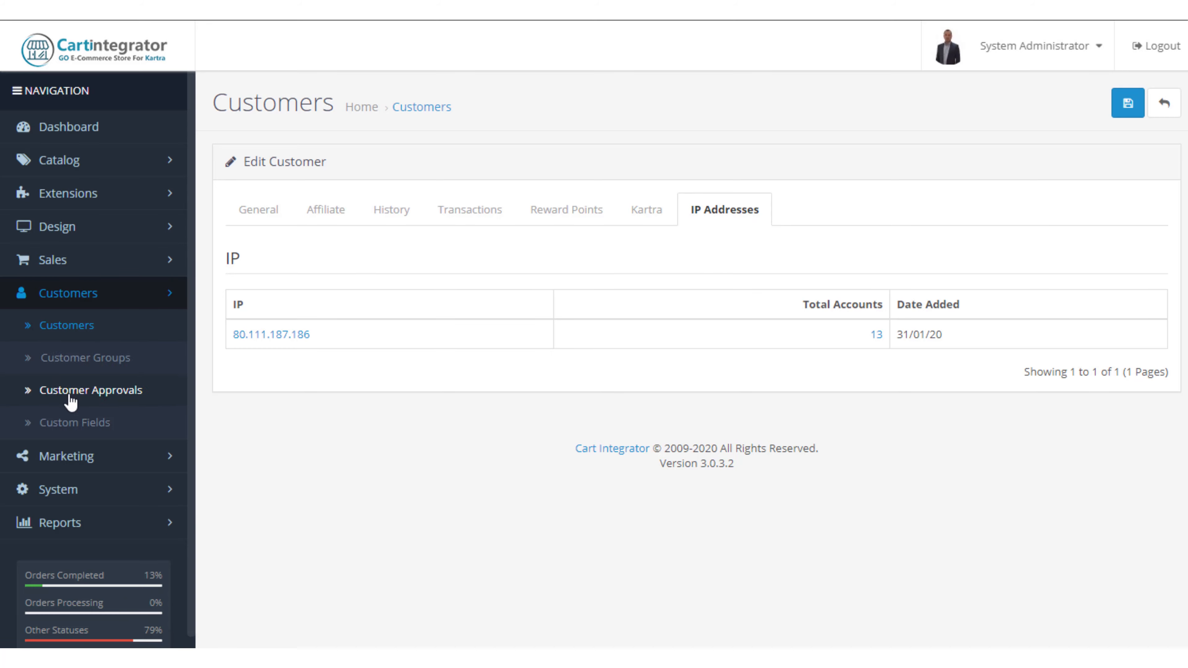
View the customer group list and the customer approval list
left_click(75, 370)
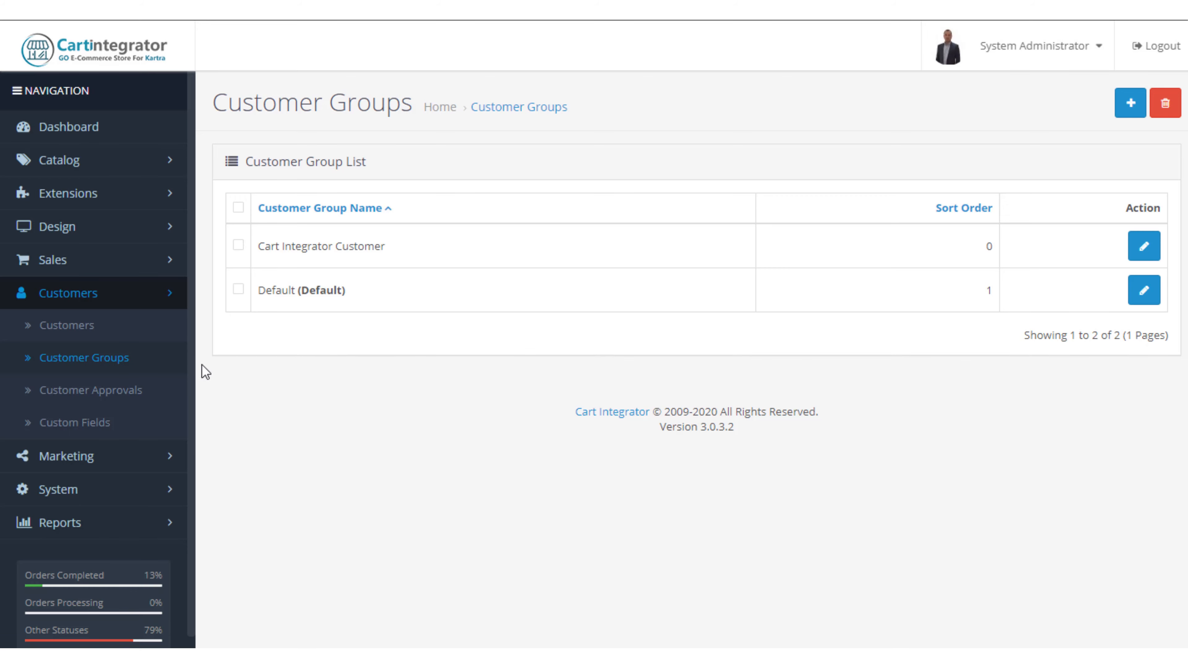
left_click(110, 392)
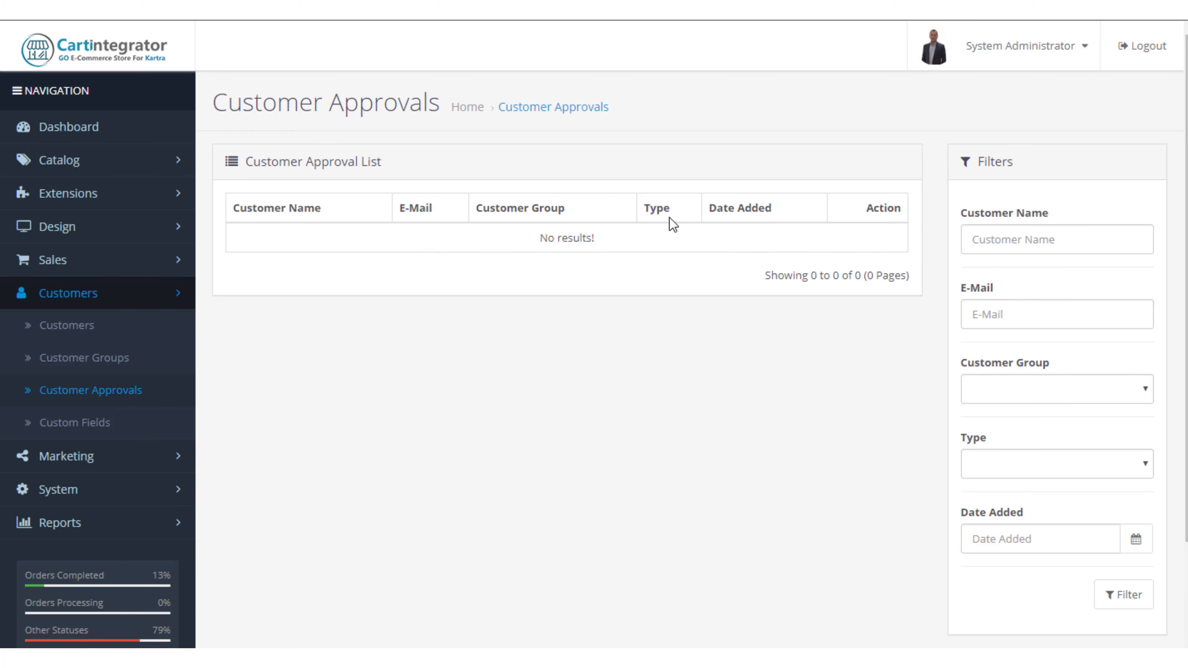
Look over the pages available in the Marketing and System sections, including Maintenance
left_click(115, 456)
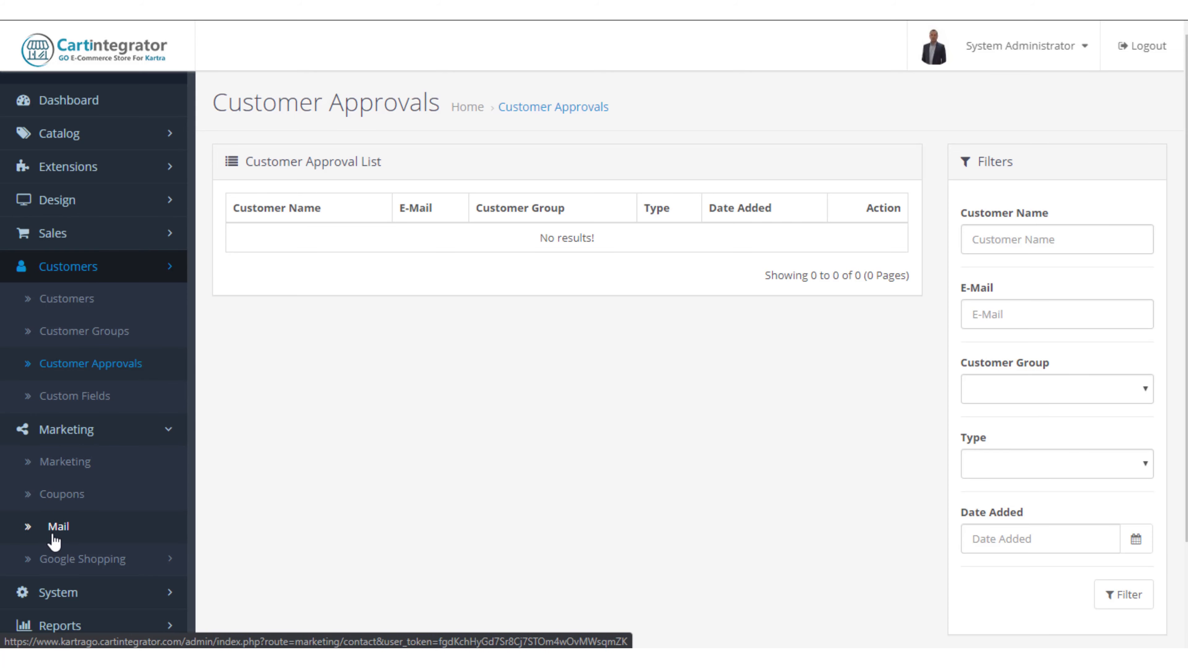
scroll(108, 515, "down", 2)
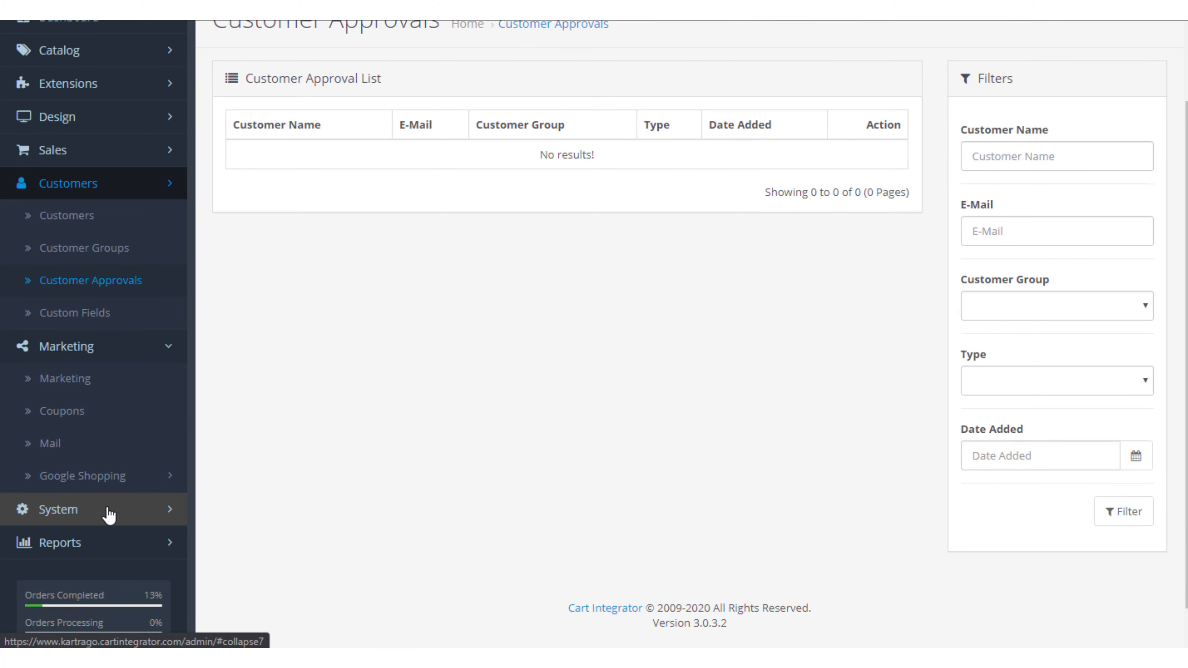
left_click(108, 515)
scroll(113, 468, "down", 4)
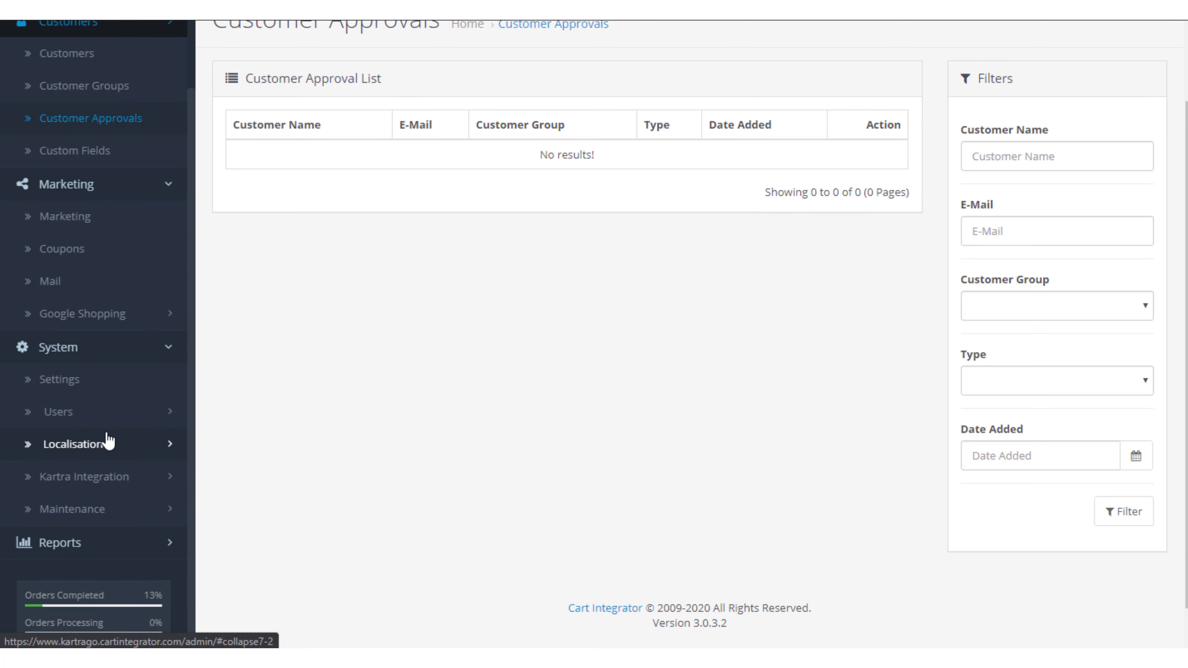
left_click(96, 512)
scroll(93, 328, "up", 6)
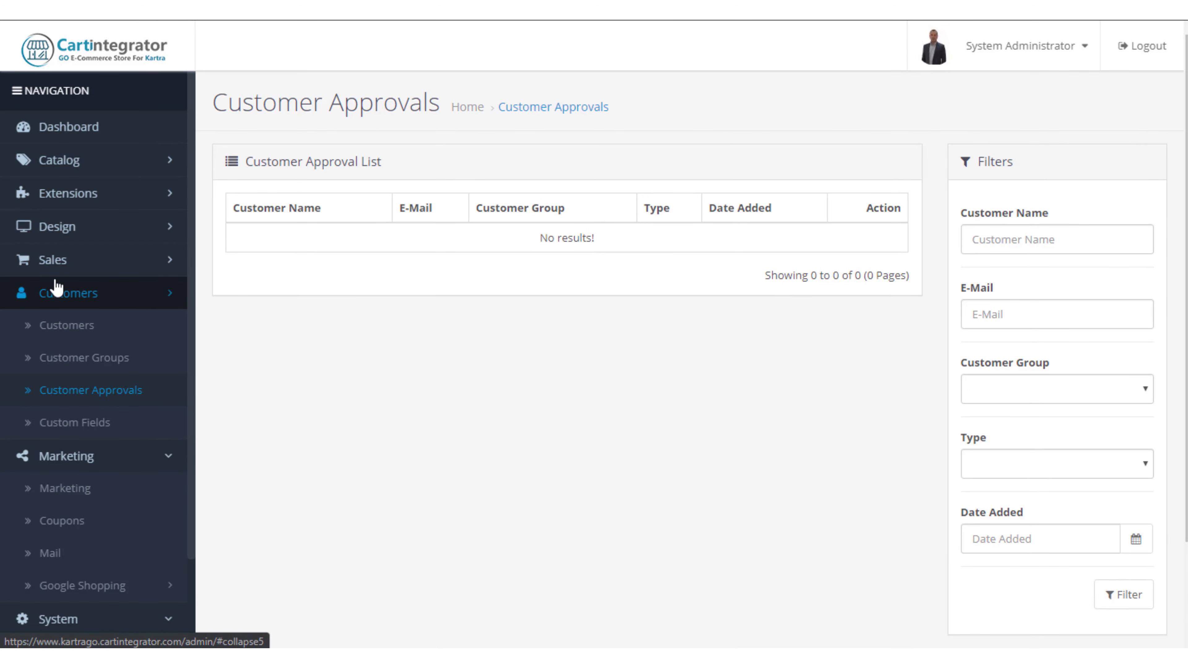
Open the sales order list and look over its entries and filter fields
left_click(96, 266)
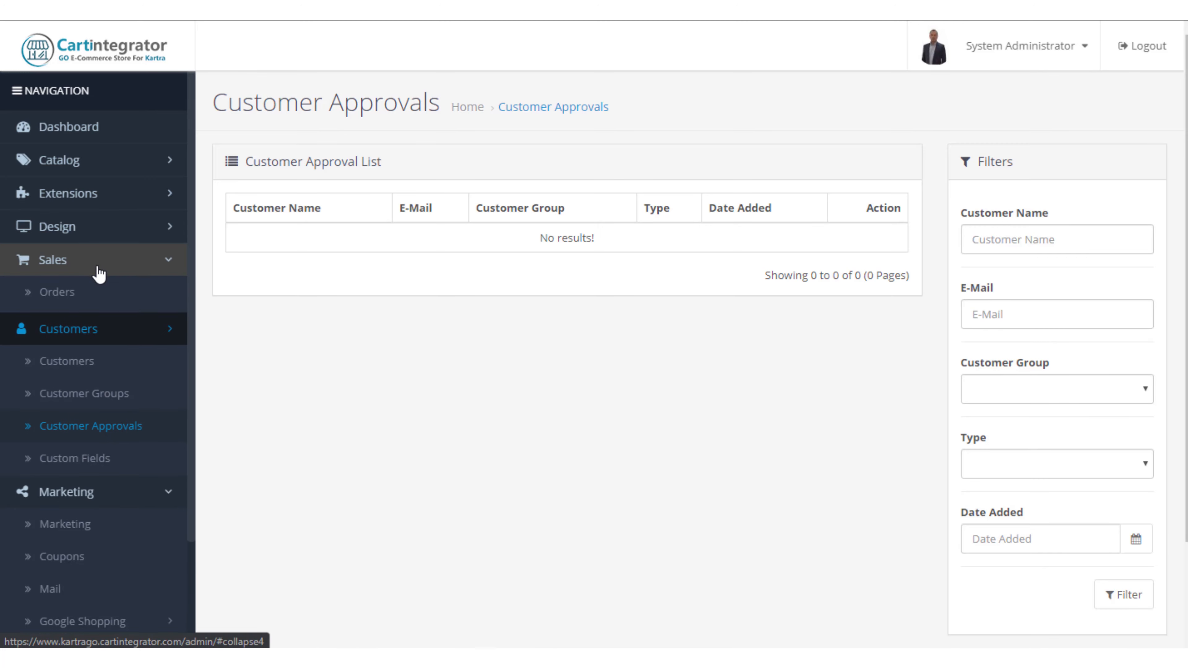
left_click(50, 299)
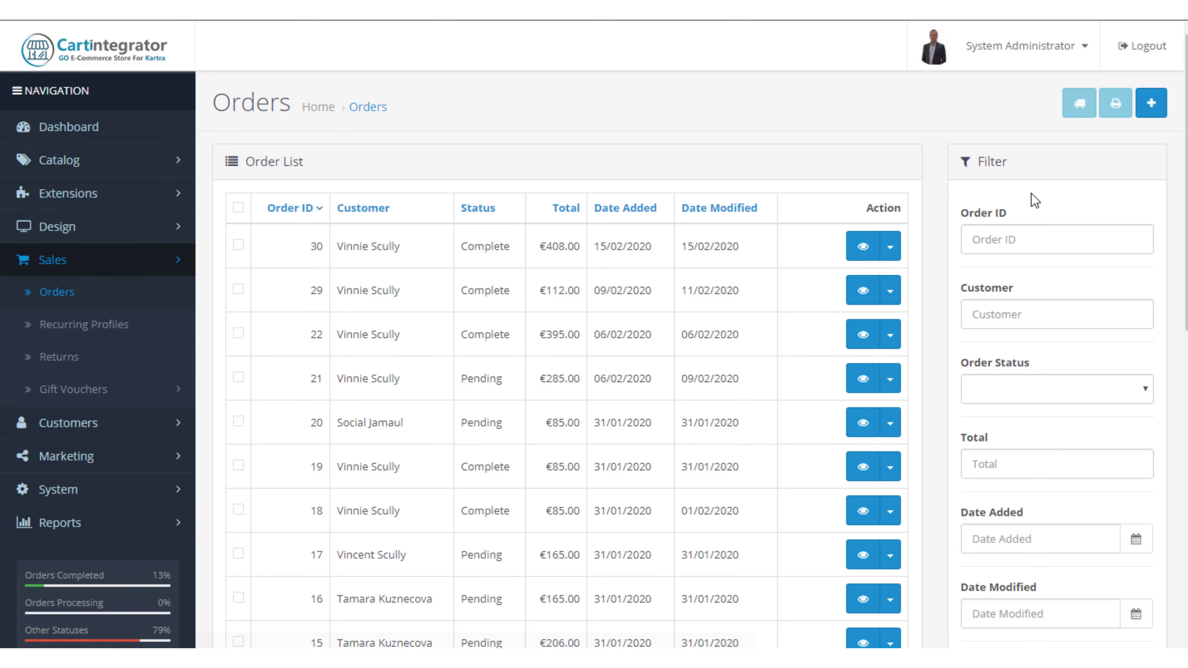
scroll(991, 272, "down", 3)
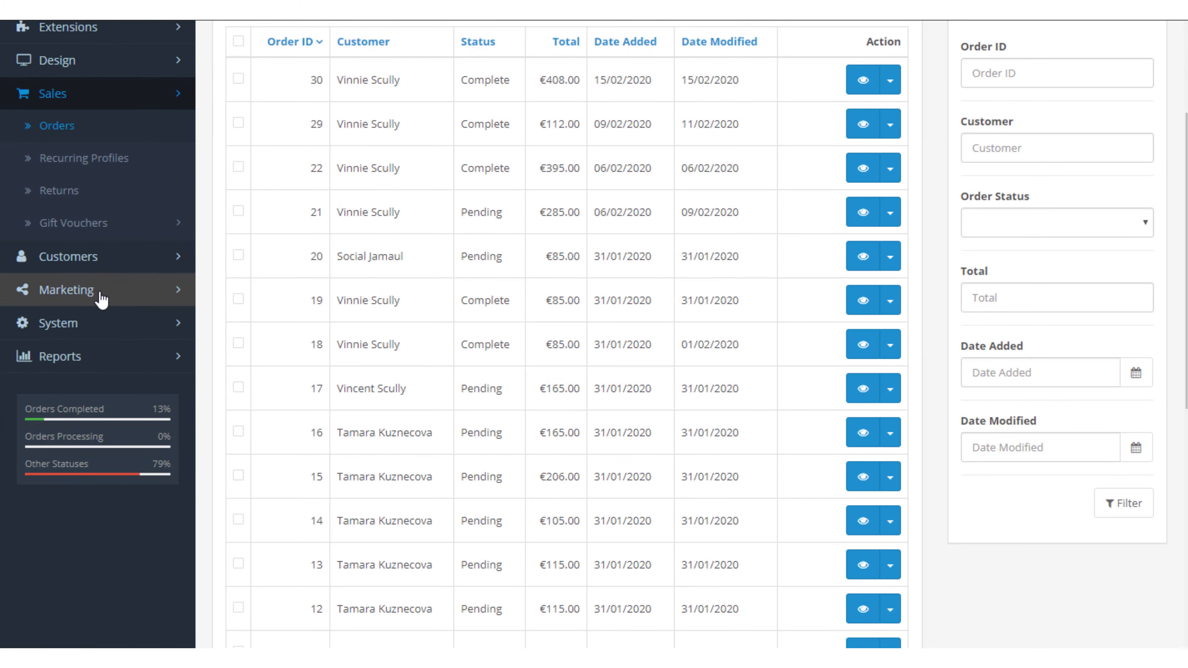
scroll(94, 293, "up", 3)
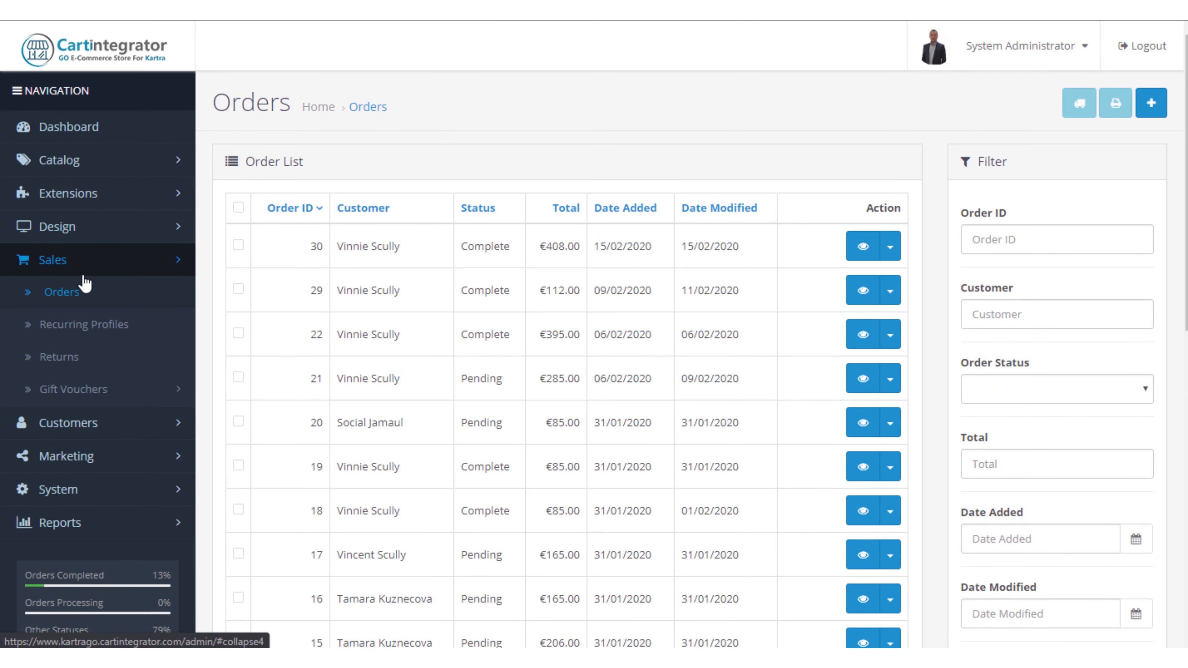
Open the customer list and look over its entries and filter fields
left_click(66, 423)
left_click(66, 455)
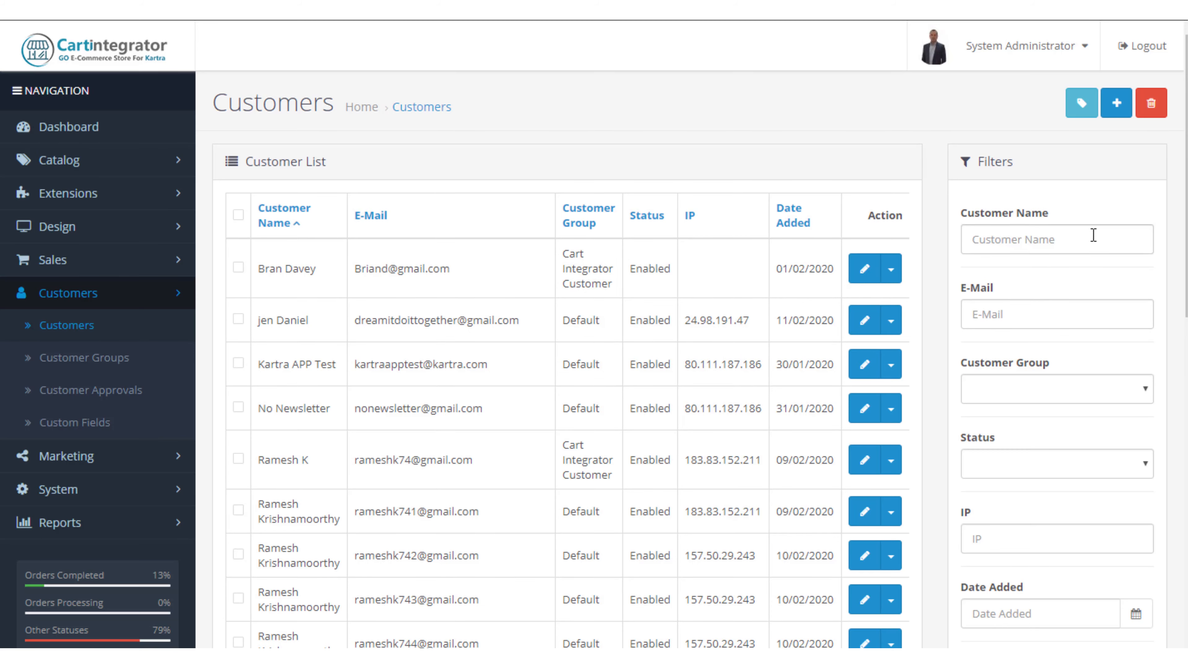
scroll(1094, 247, "down", 5)
scroll(1094, 247, "up", 5)
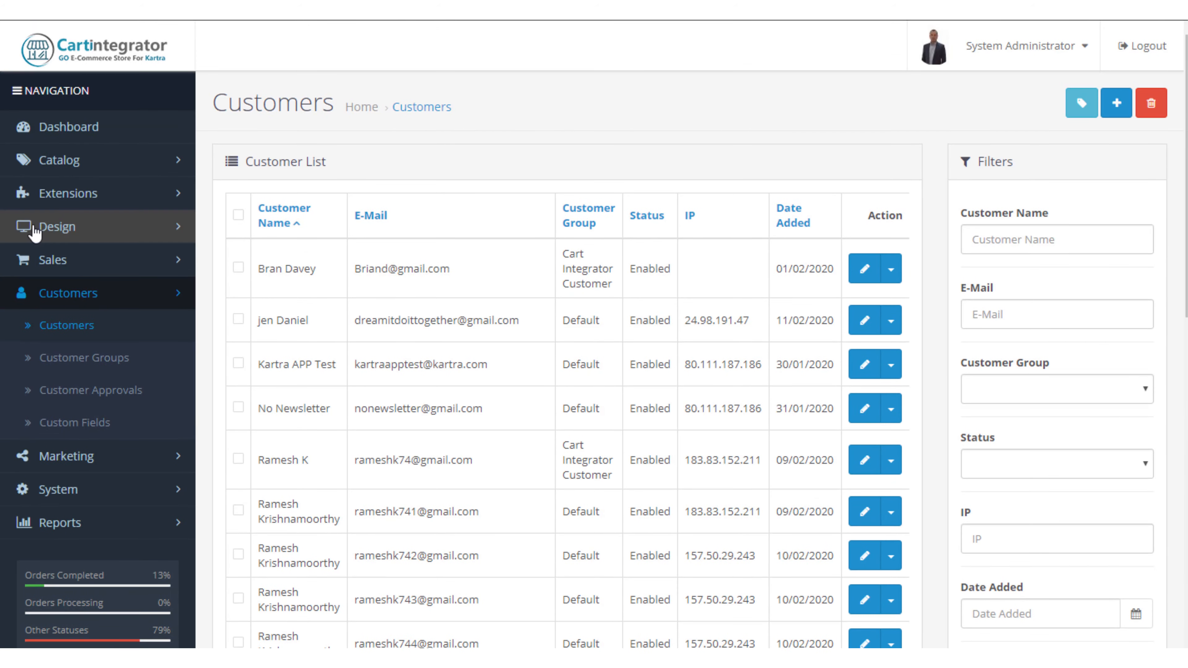
Return to the sales order list and filter it by order ID 30
left_click(65, 257)
left_click(62, 306)
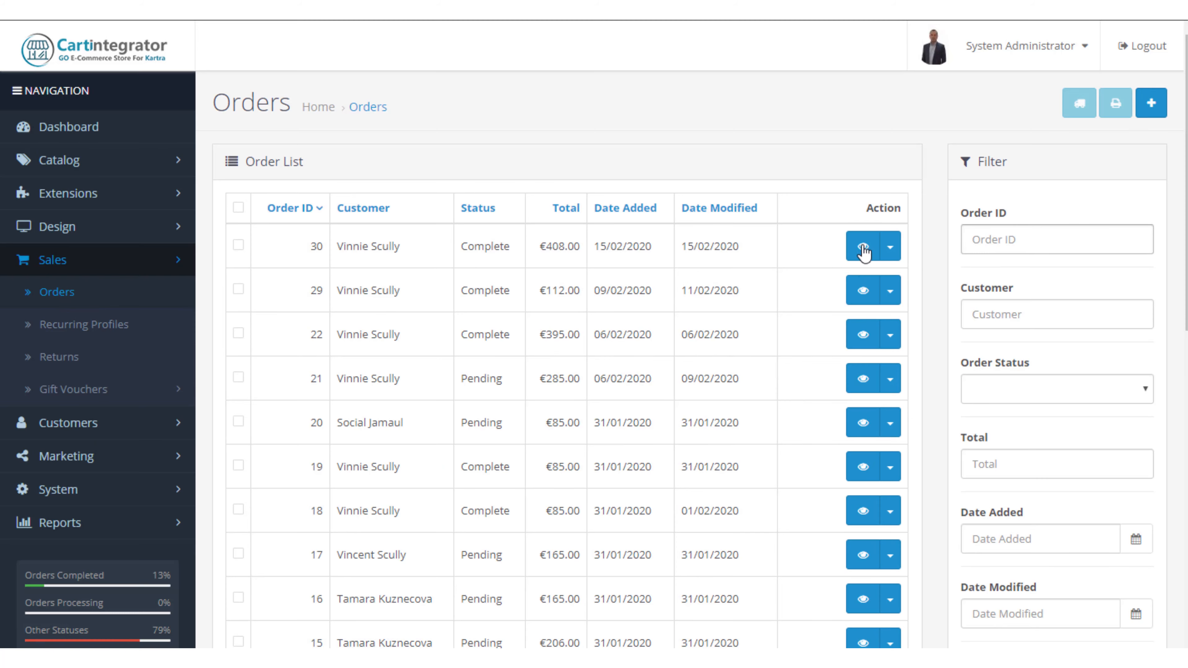
left_click_drag(303, 247, 320, 248)
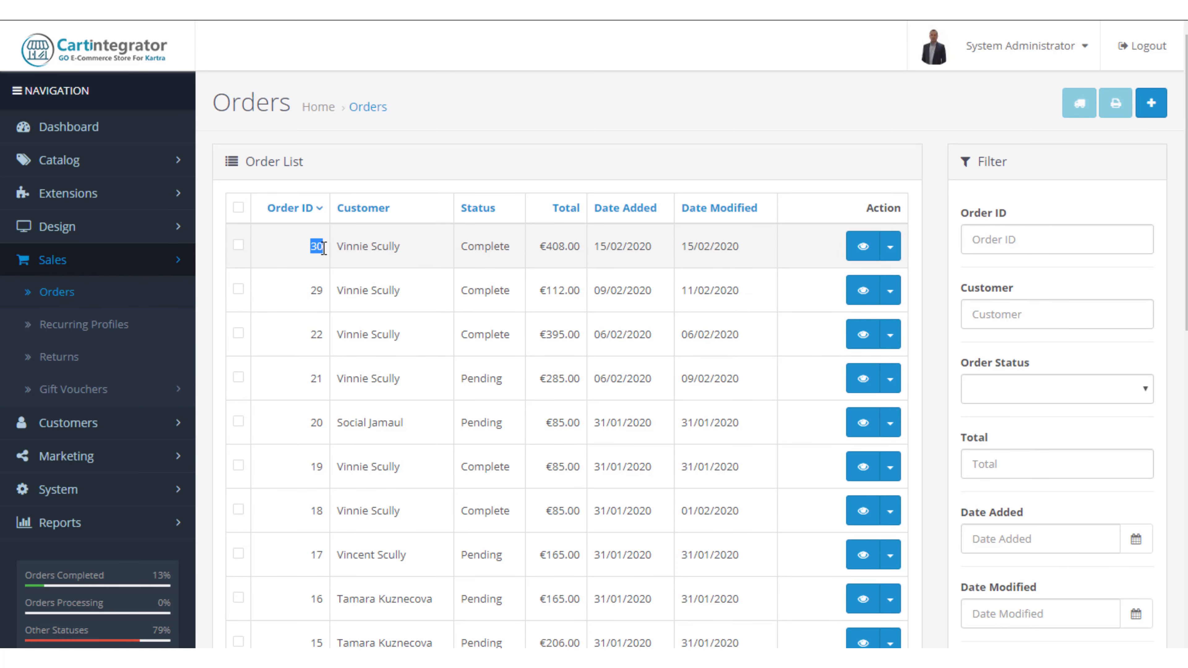
left_click(1000, 225)
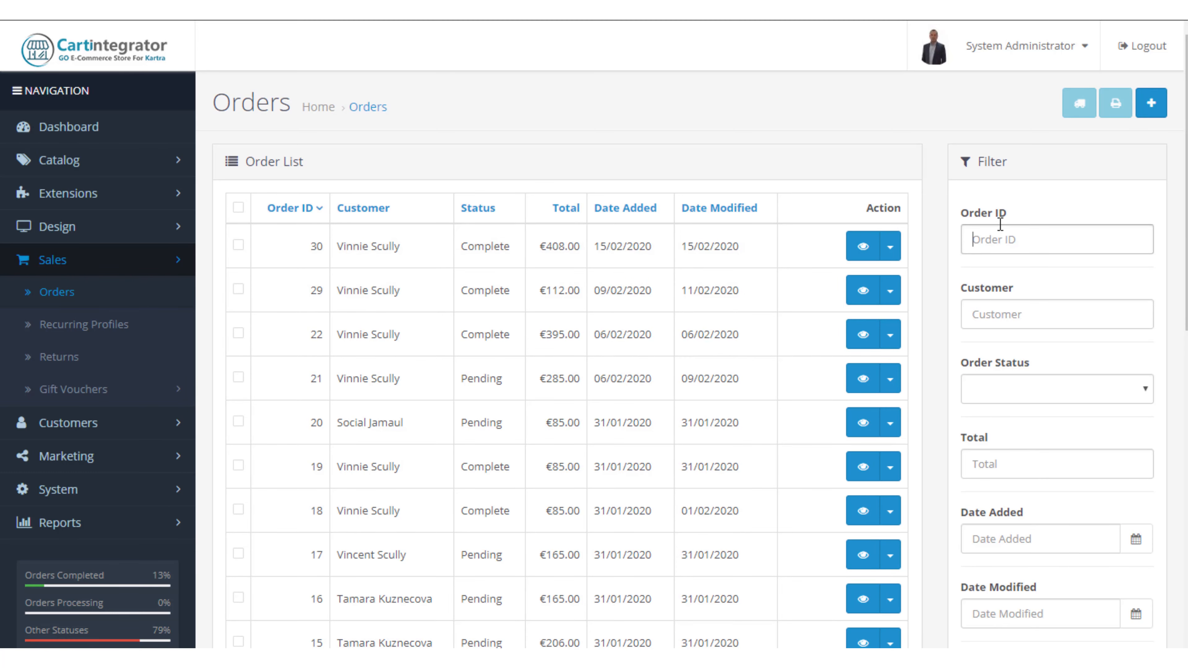
type("30")
scroll(1039, 258, "down", 3)
left_click(1127, 505)
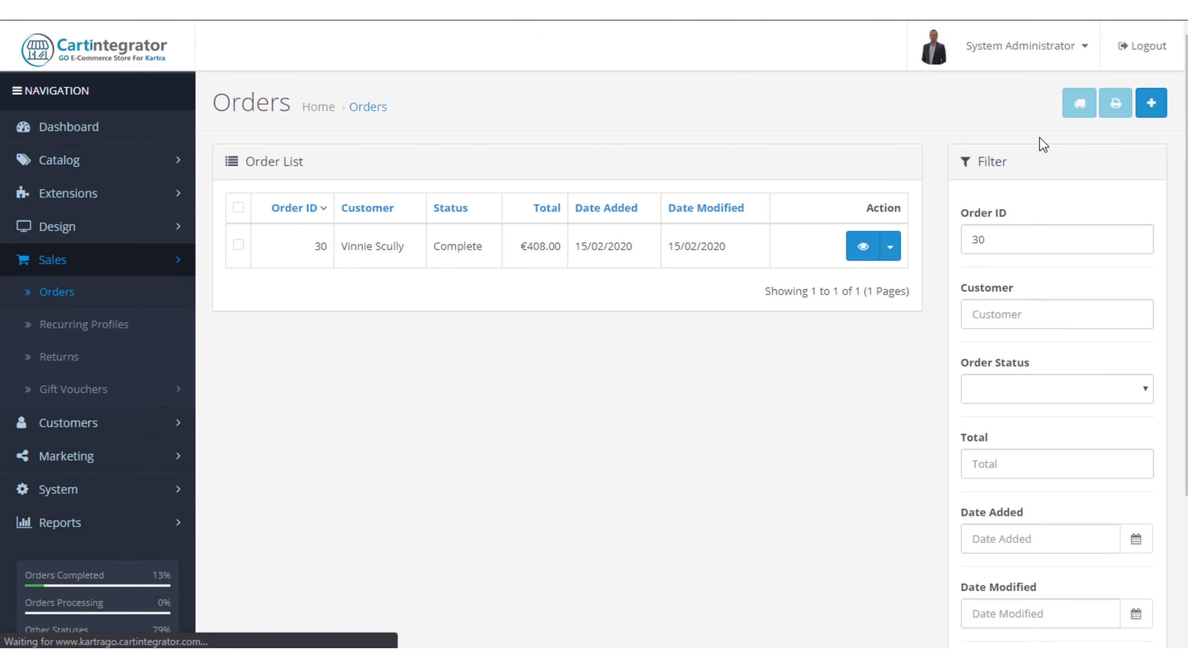
Clear the order ID filter and filter the orders by the customer's first name instead
double_click(1015, 238)
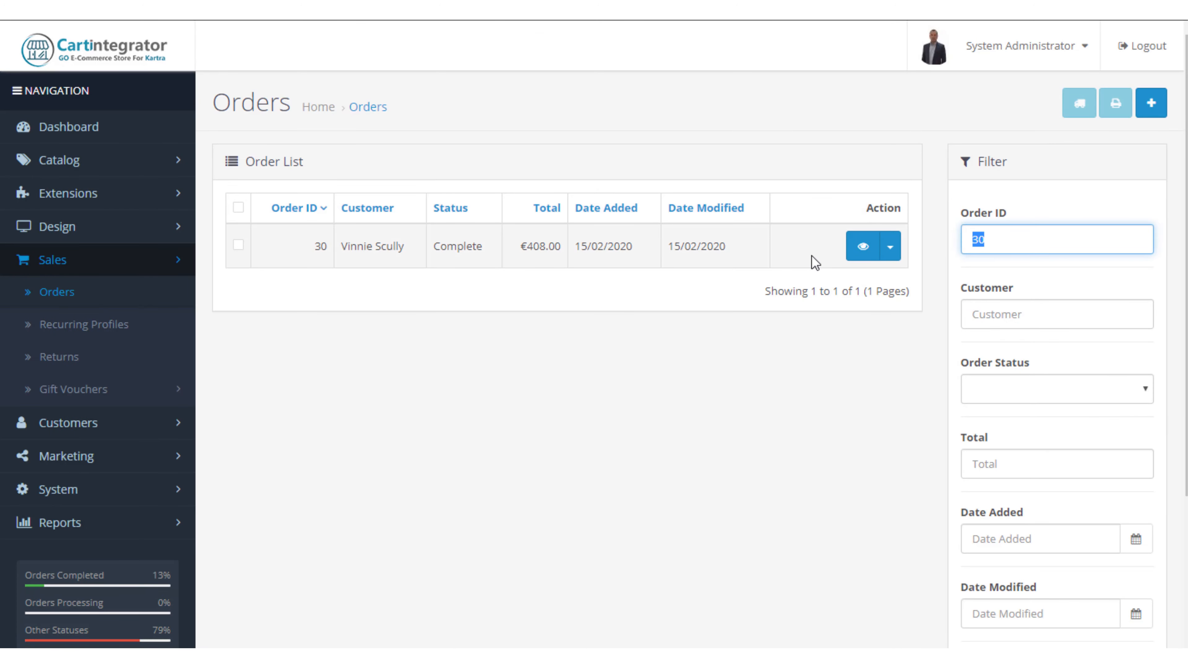
key("BackSpace")
left_click(1001, 315)
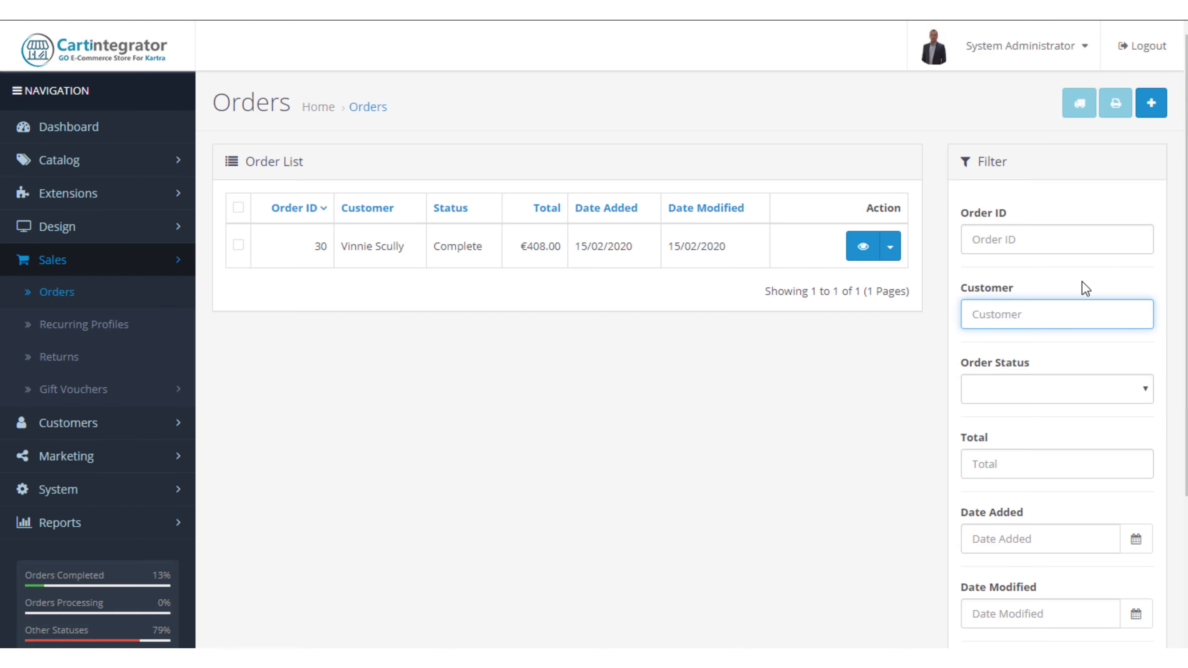
type("vinnie")
scroll(1085, 328, "down", 4)
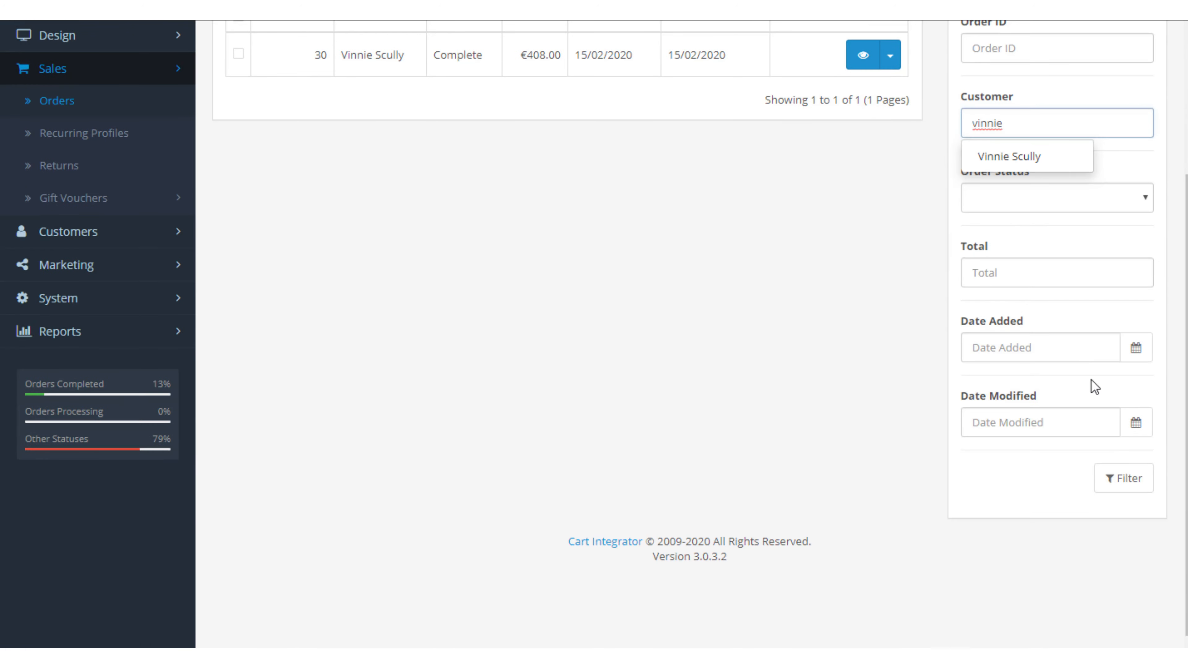
left_click(1124, 478)
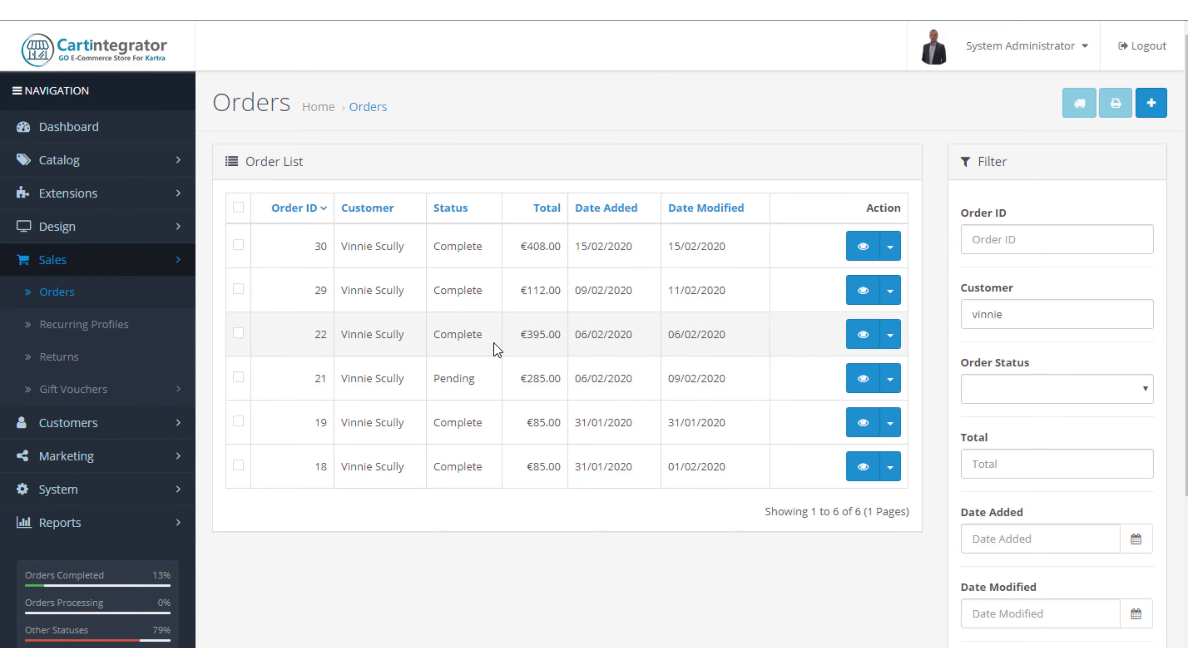
Narrow the filtered customer's orders to those with the order status Pending
left_click(1071, 392)
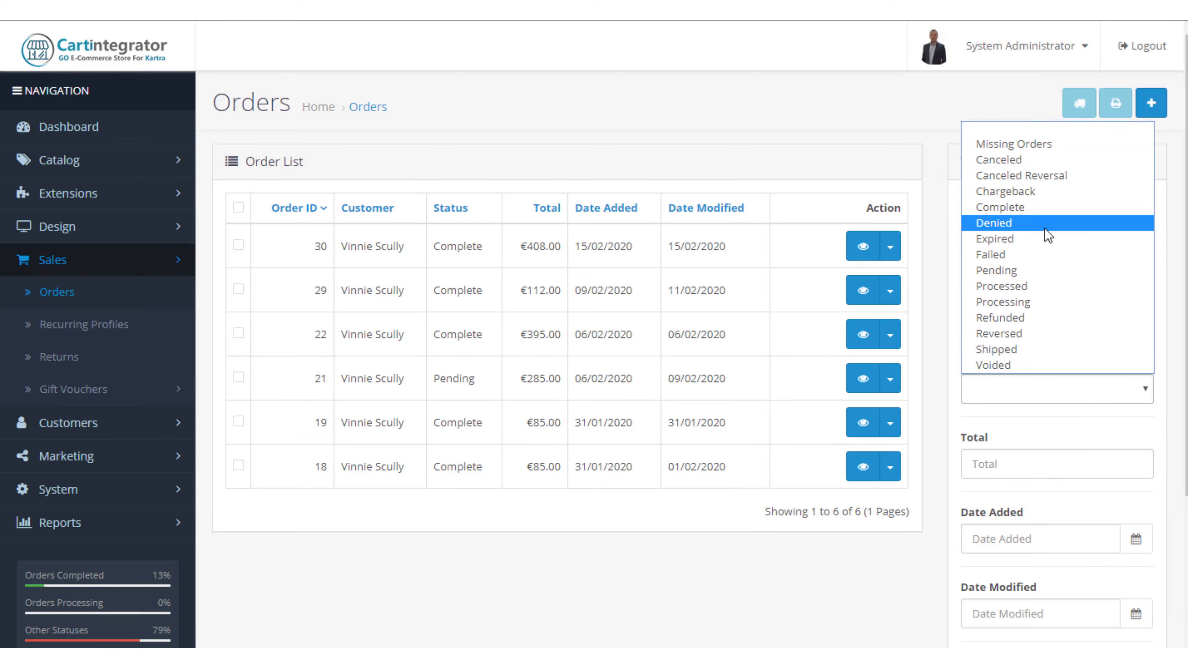
left_click(1053, 271)
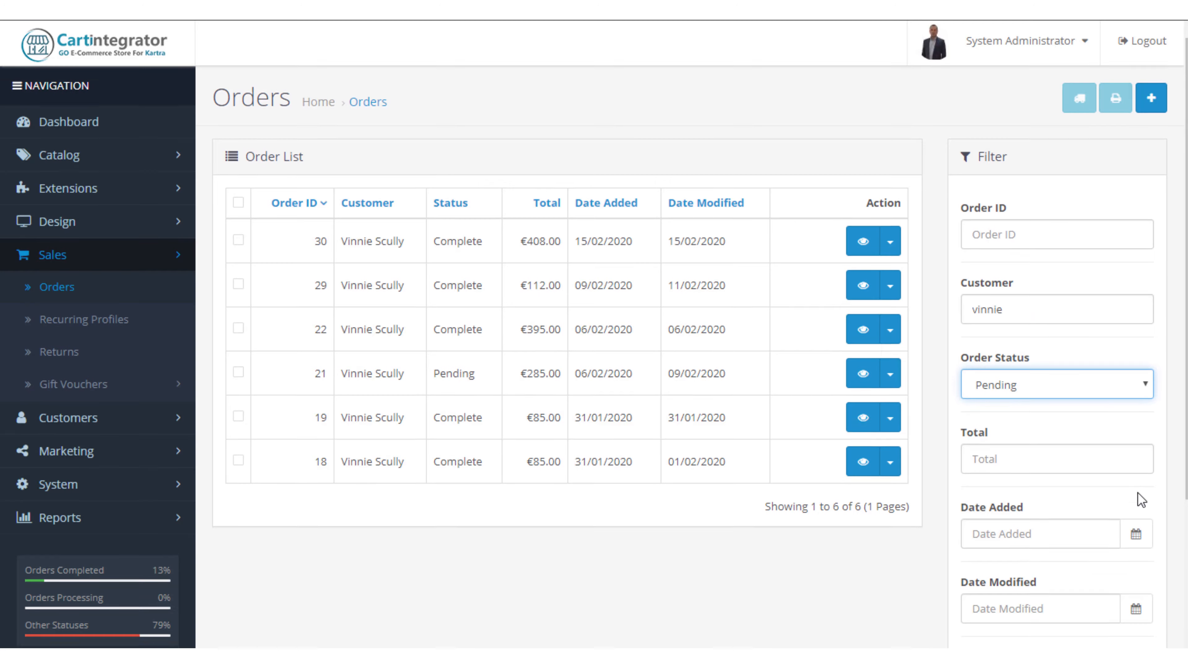
scroll(1138, 493, "down", 3)
left_click(1125, 585)
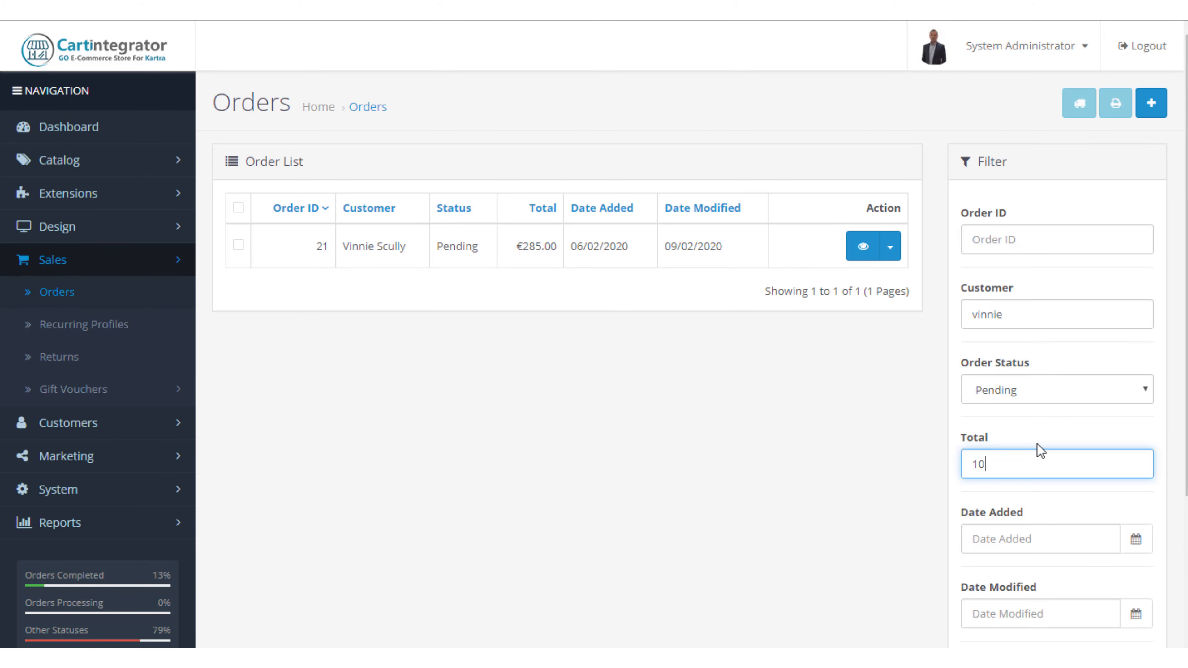
Try filtering the orders by a total of 1000 as well, and clear that total filter again
scroll(1061, 452, "down", 4)
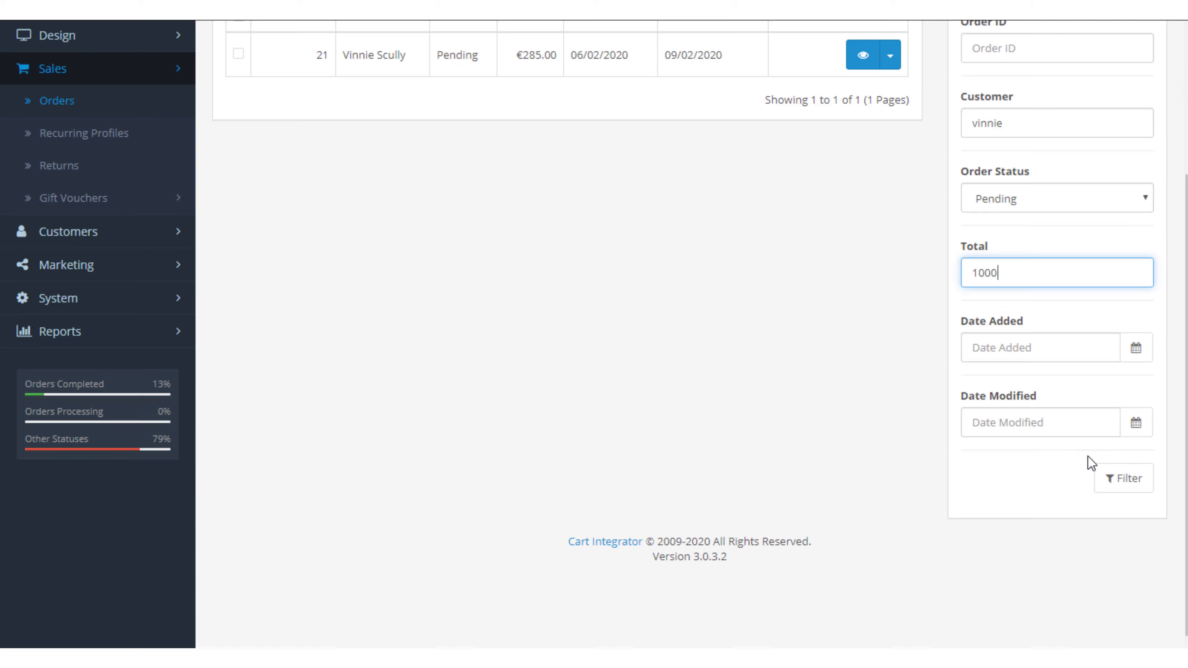
left_click(1119, 478)
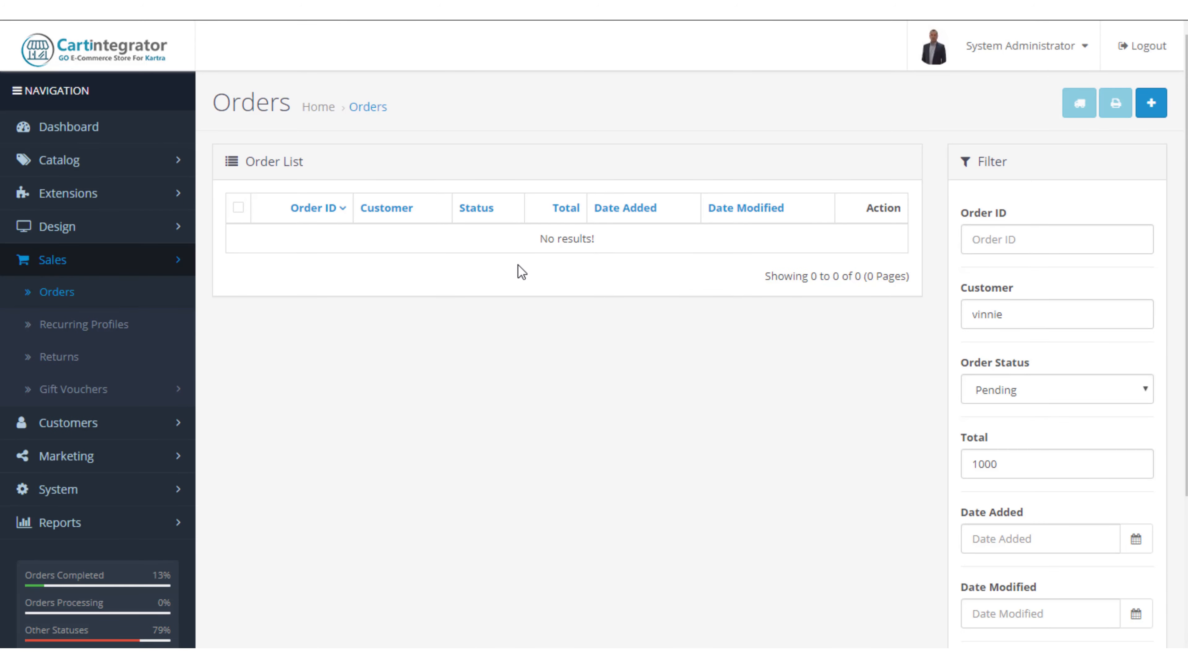
left_click_drag(1015, 463, 805, 298)
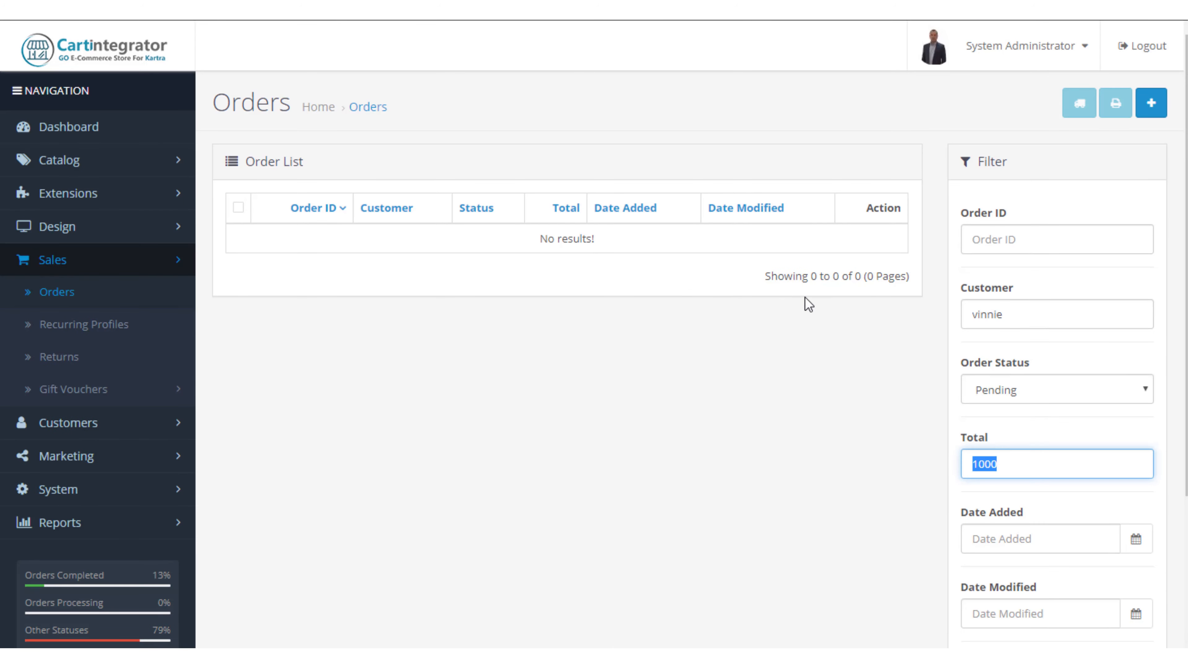
key("BackSpace")
scroll(800, 304, "down", 4)
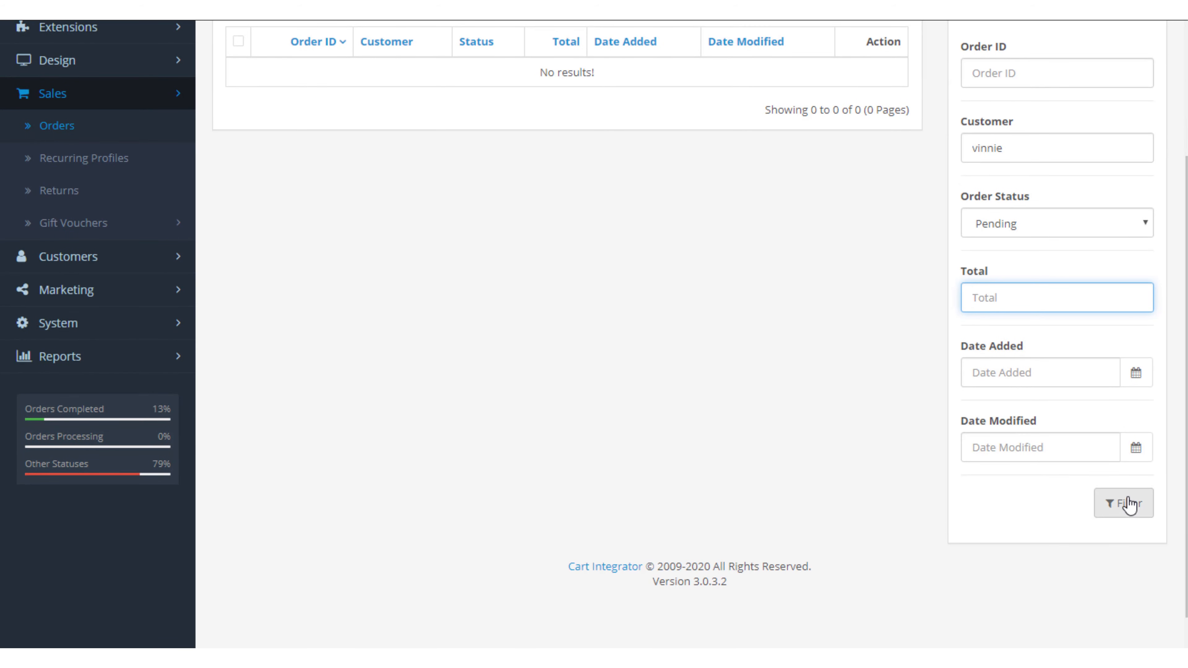
left_click(1128, 504)
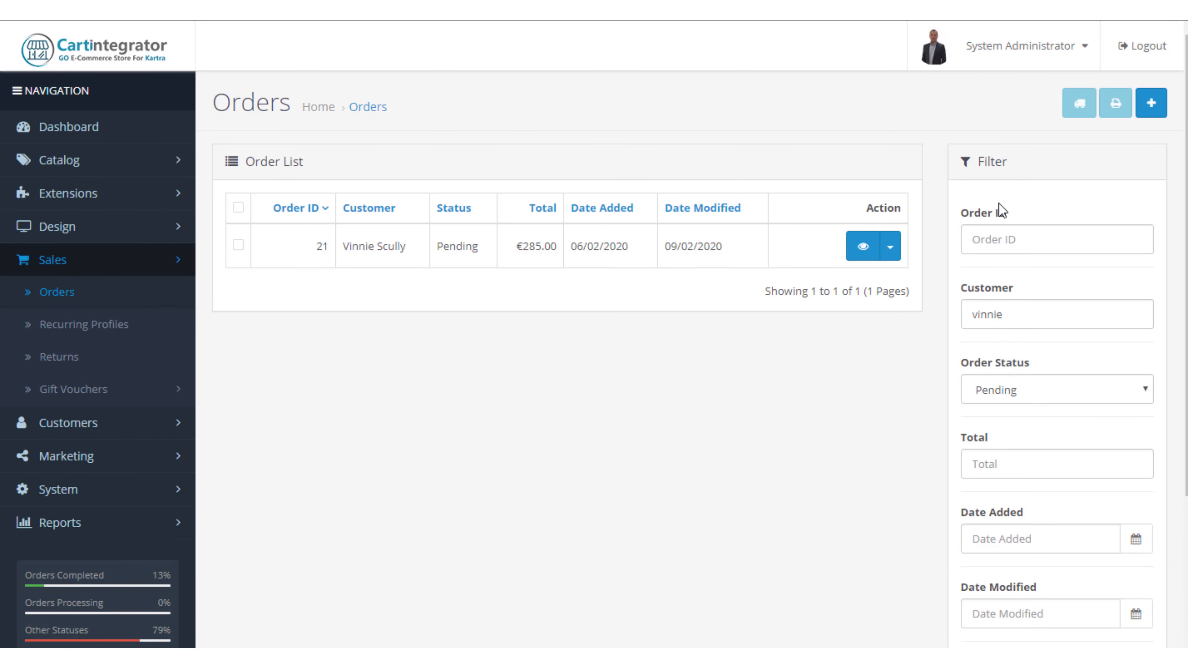
Open a new order form, look over its store, currency and customer choices, and cancel the order
left_click(1152, 104)
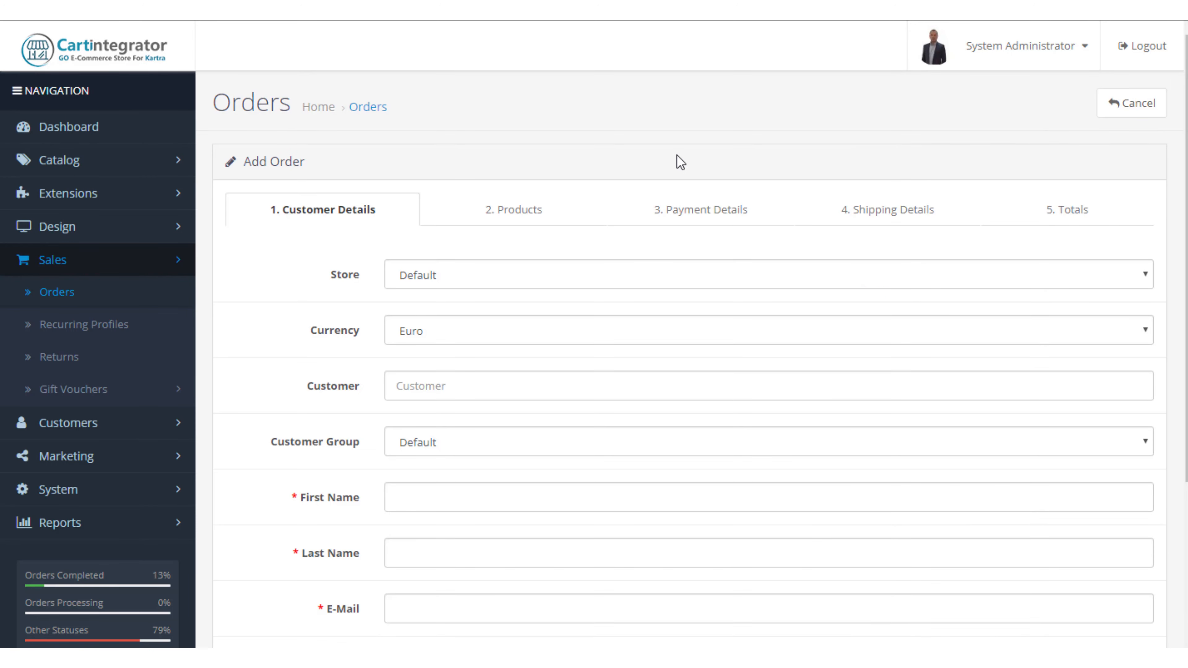
left_click(460, 274)
left_click(449, 298)
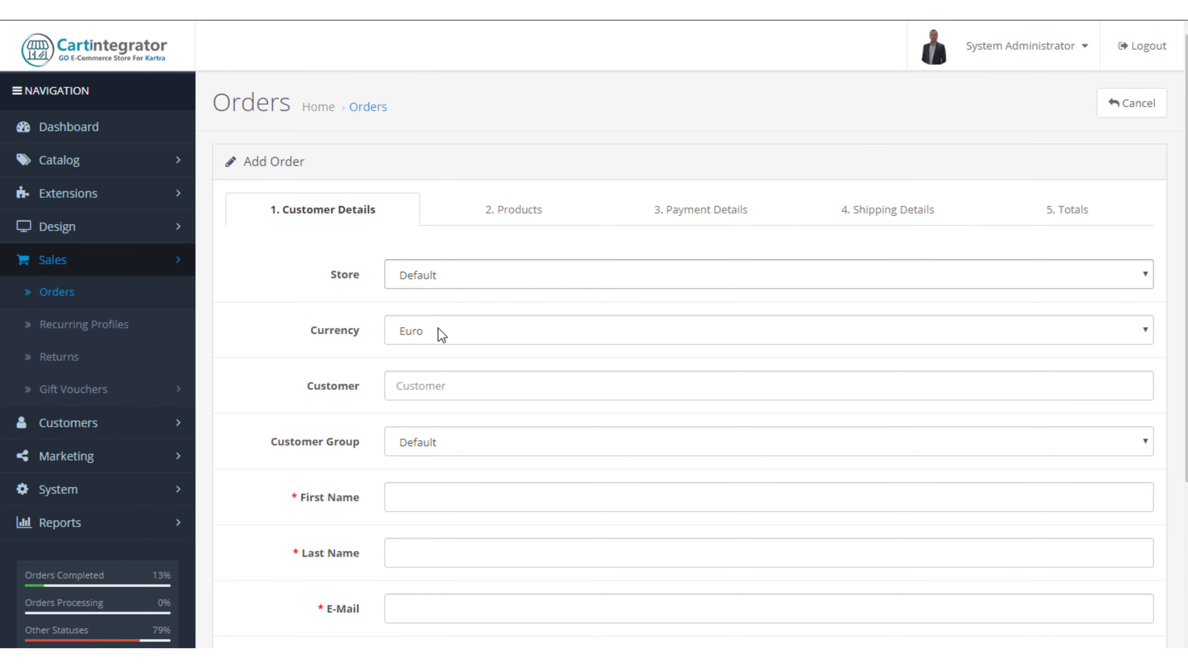
left_click(472, 393)
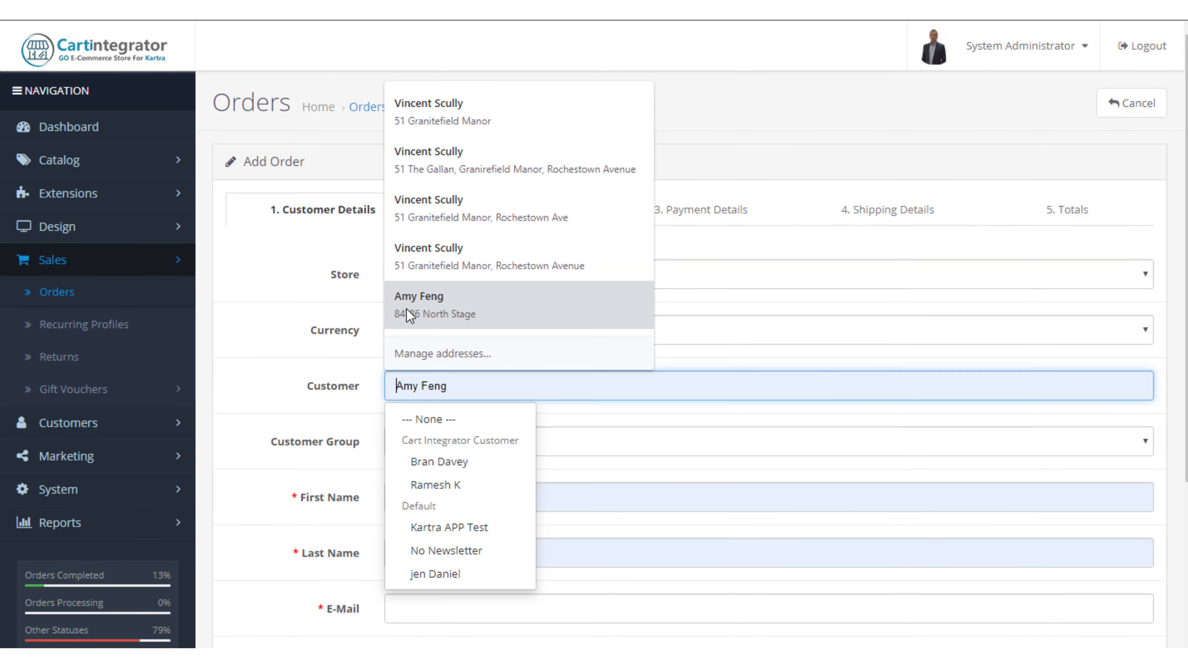
left_click(306, 324)
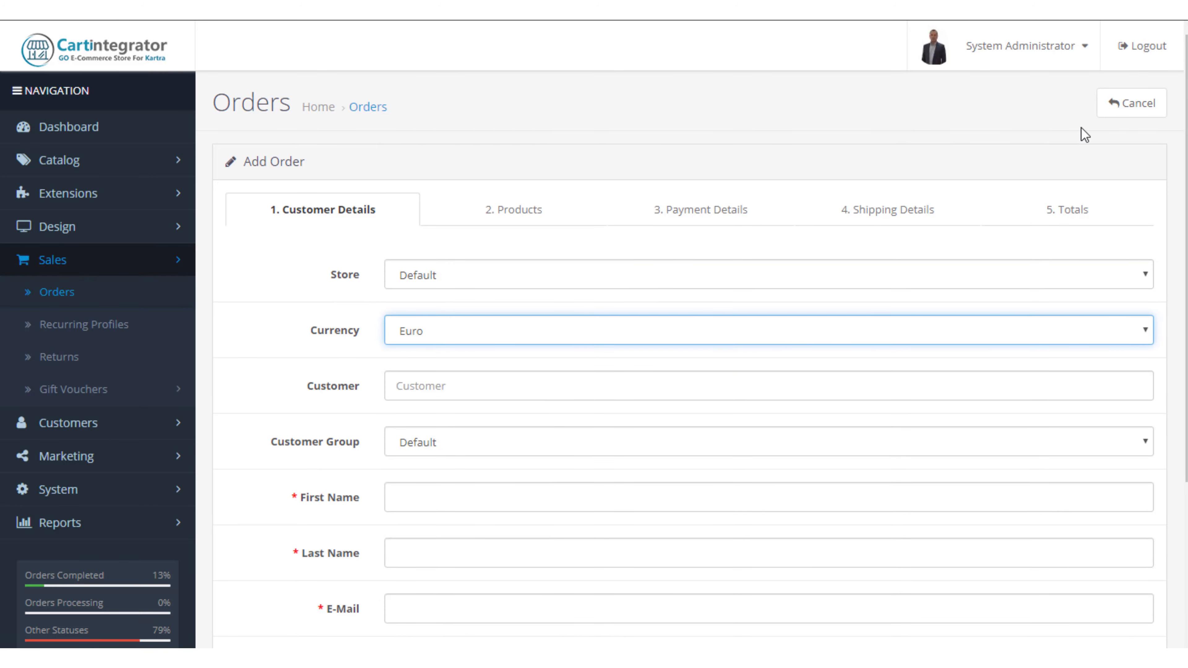
left_click(1117, 112)
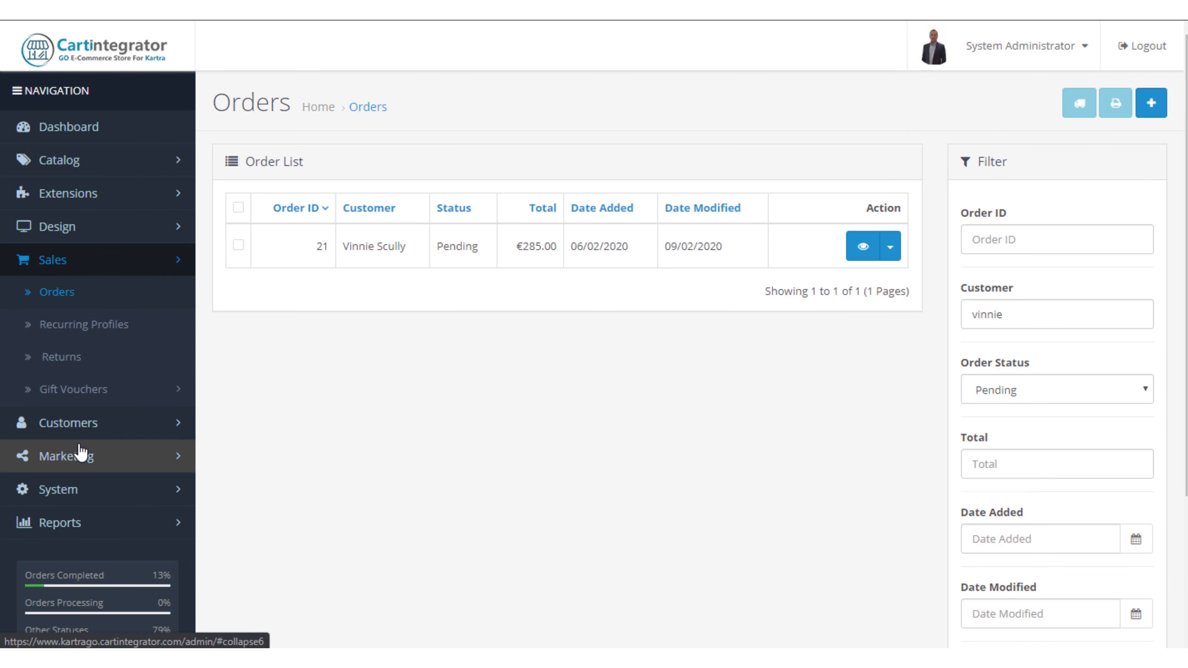
Open the customer list and look through its entries, available actions and filters
left_click(74, 424)
left_click(84, 456)
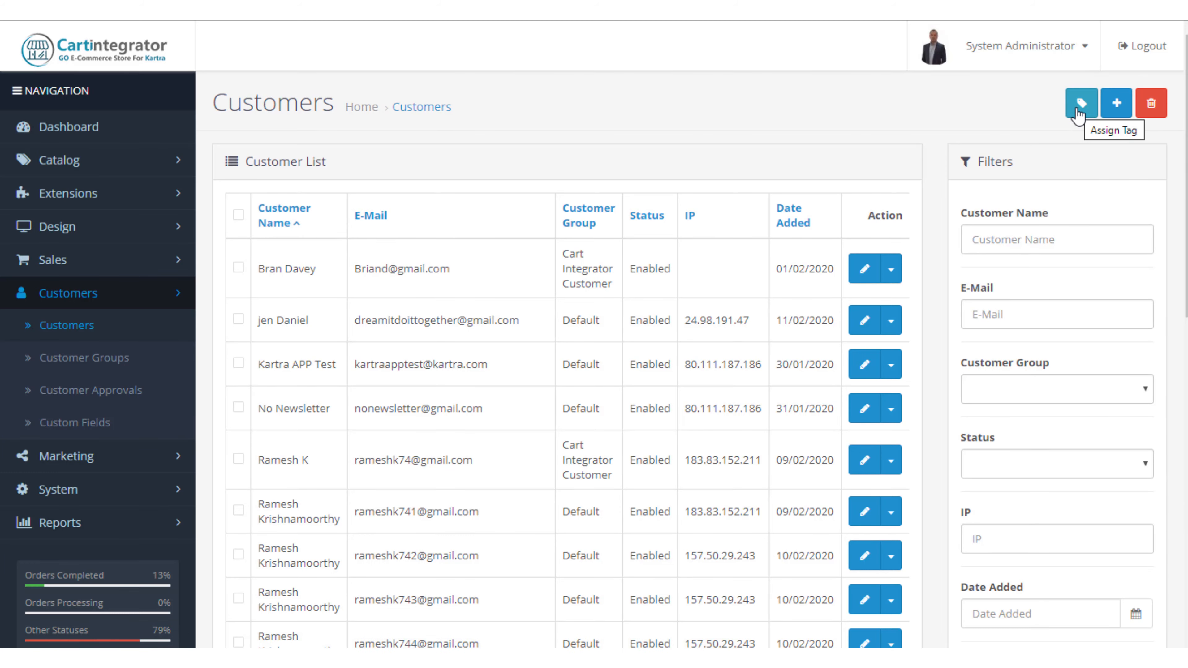
scroll(202, 337, "down", 3)
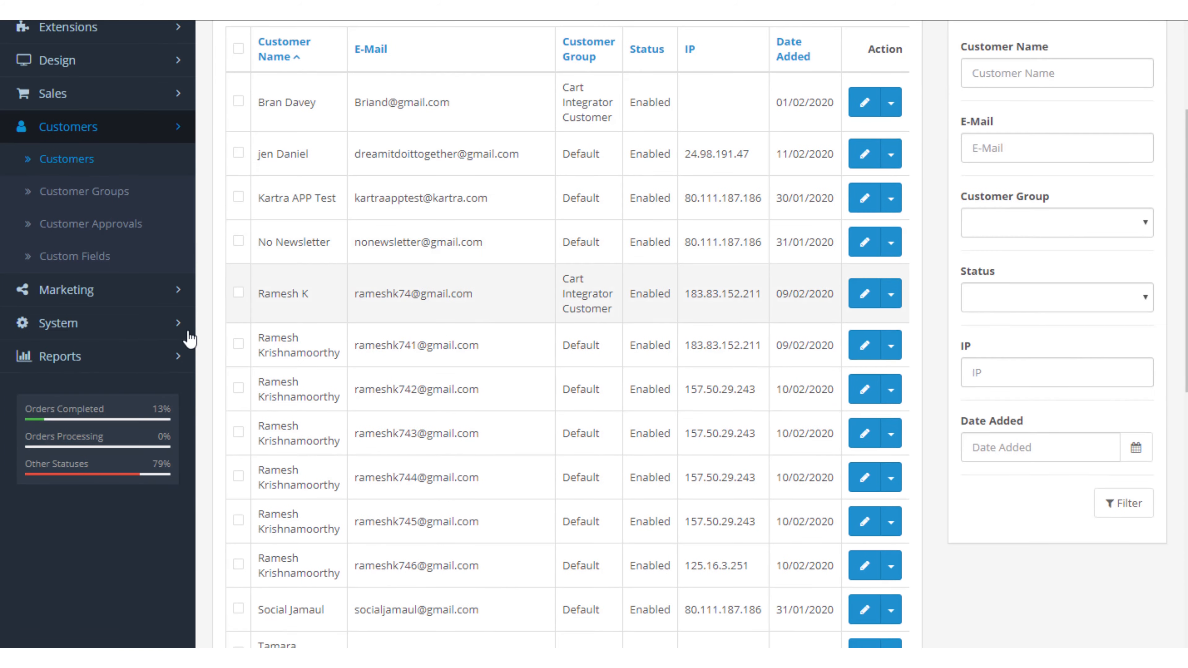
scroll(202, 337, "up", 3)
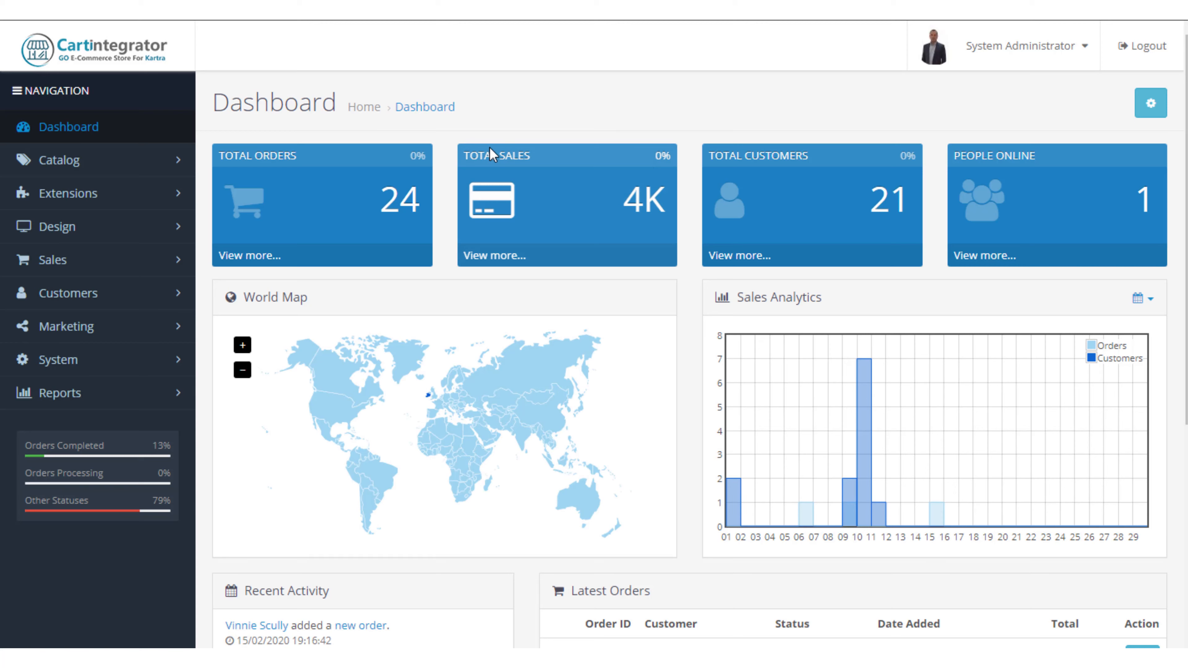
From the dashboard, view the System Administrator account's profile, store and help links, and the entries under Catalog
left_click(1038, 51)
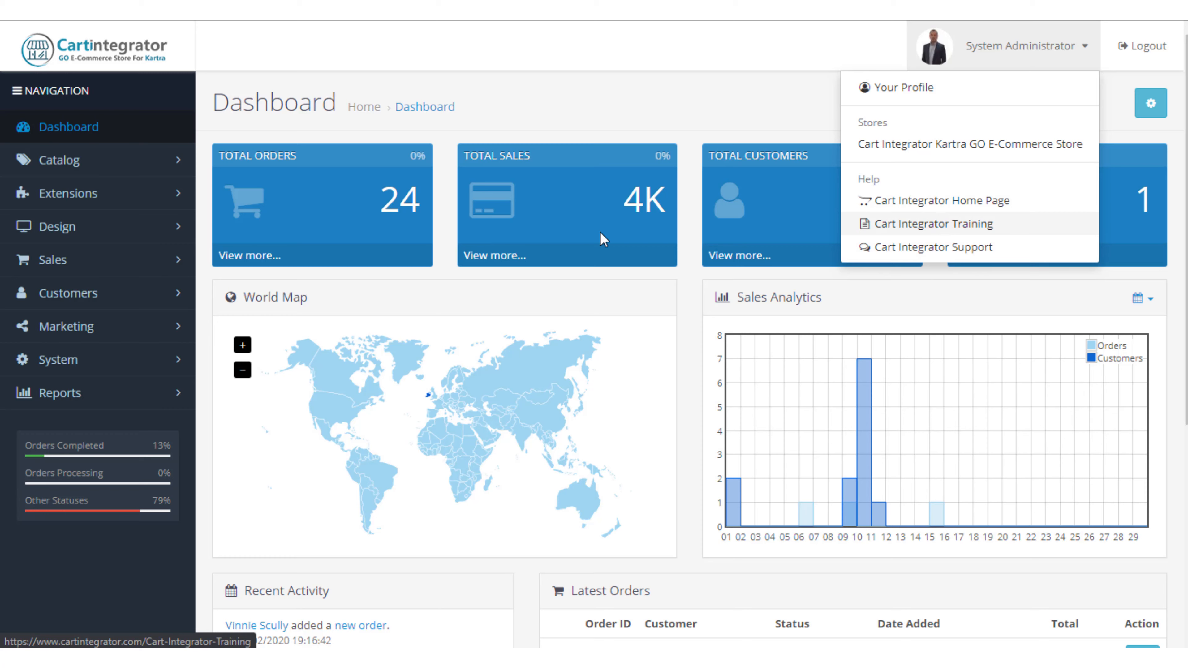
left_click(119, 175)
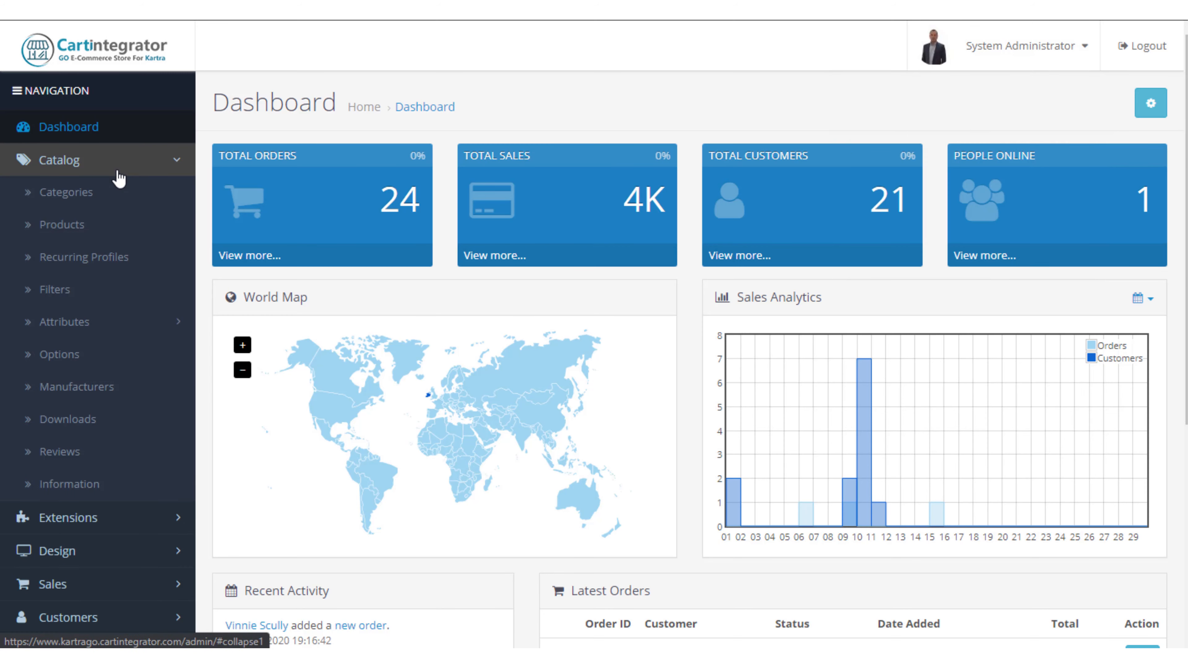
left_click(119, 177)
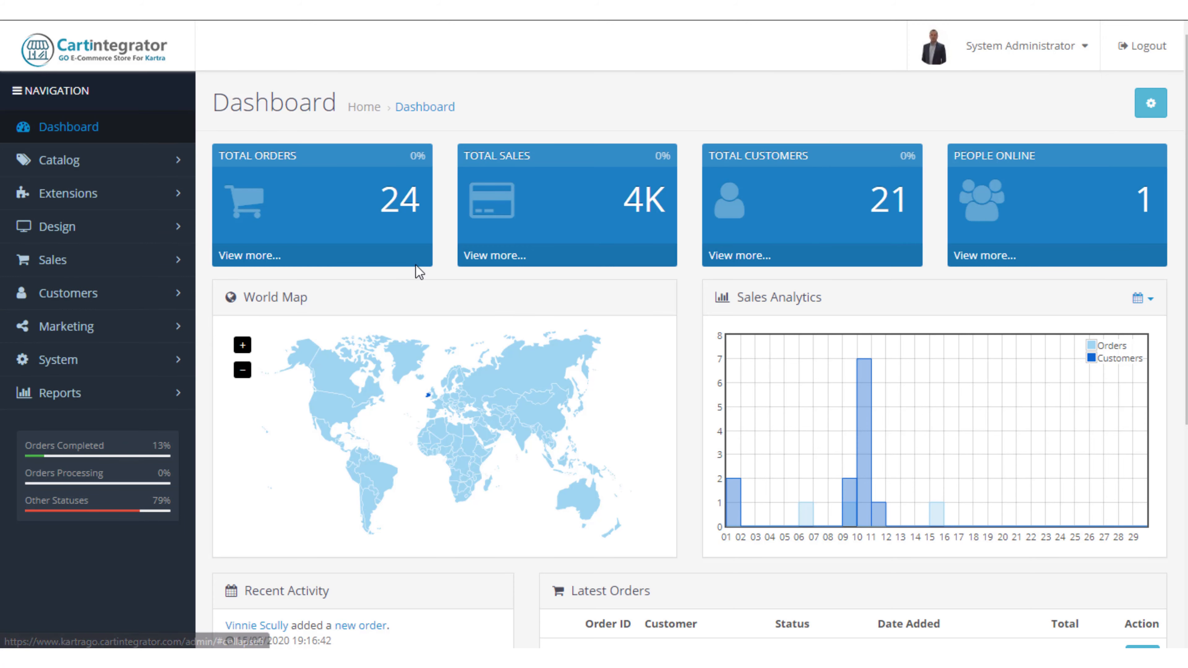